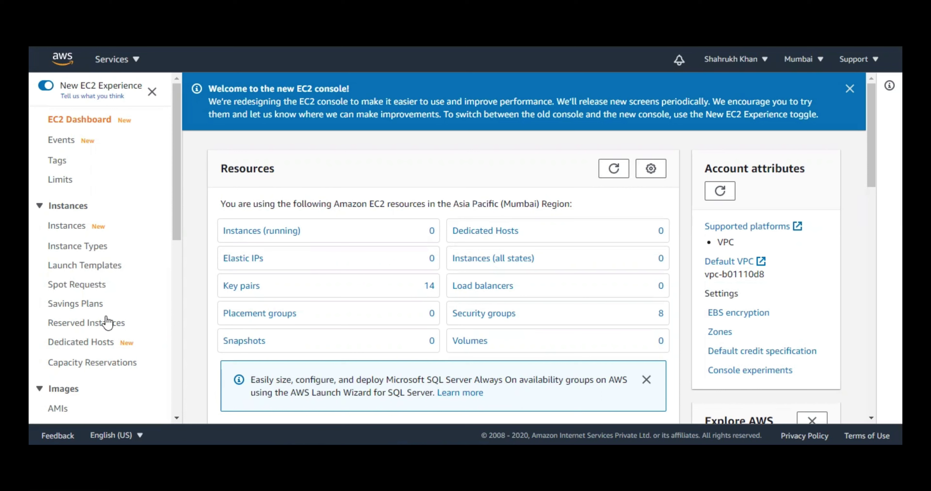
- Delete the launch configuration named 'new' from Launch Configurations and confirm the deletion
scroll(177, 380, down, 10)
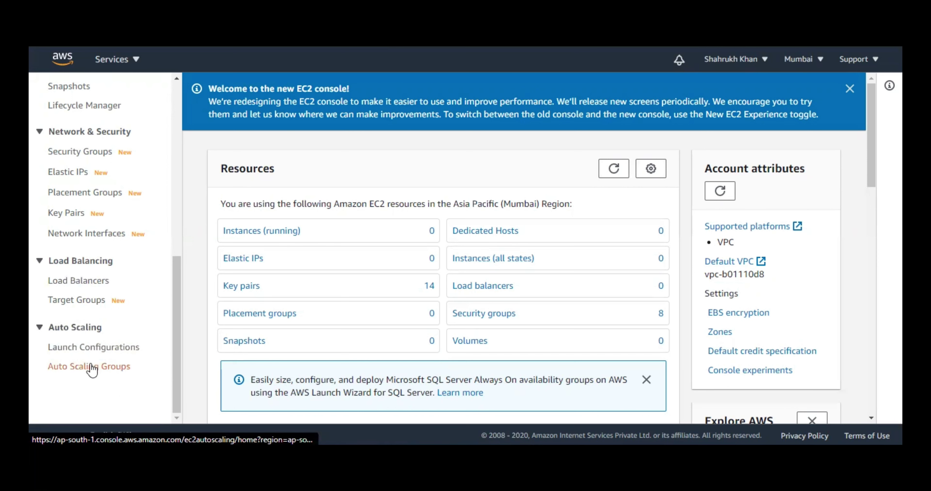
click(82, 352)
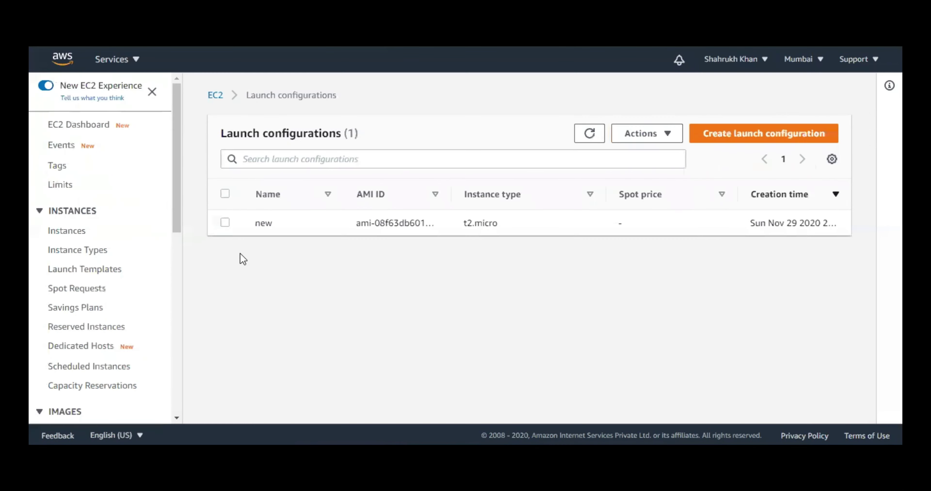
click(337, 211)
click(636, 133)
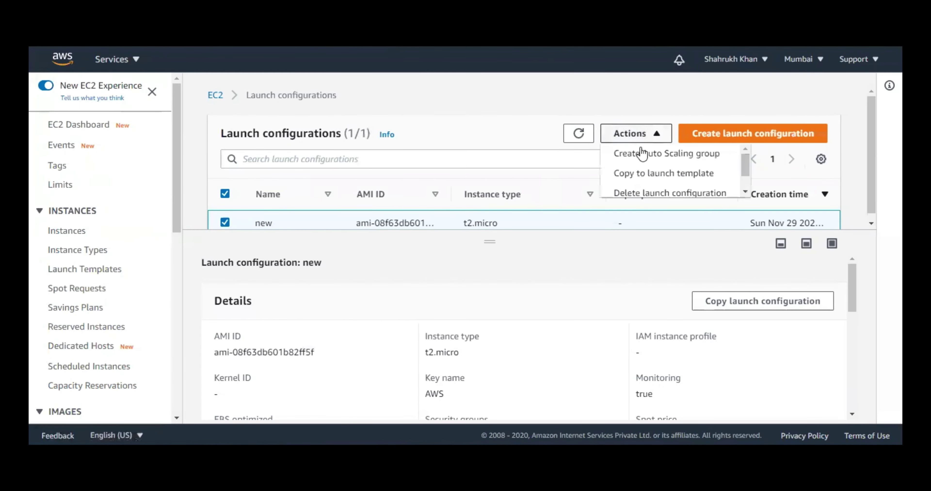
click(642, 193)
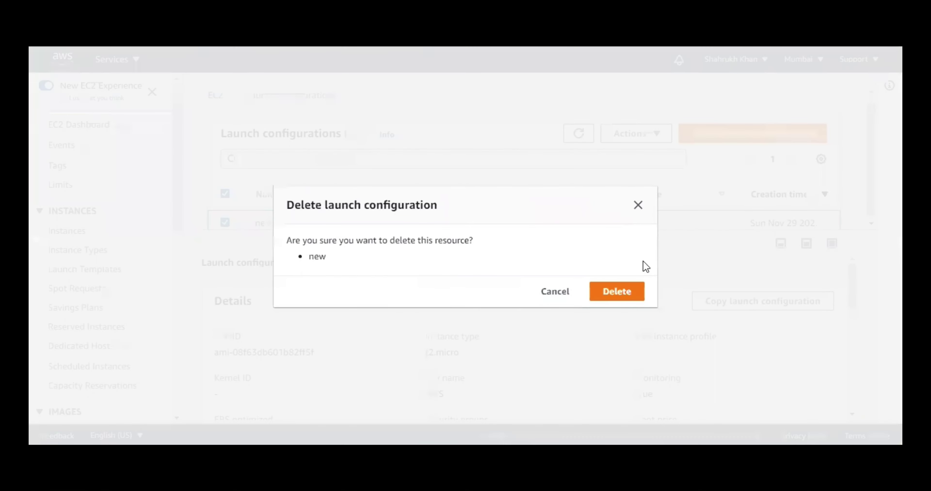
click(627, 292)
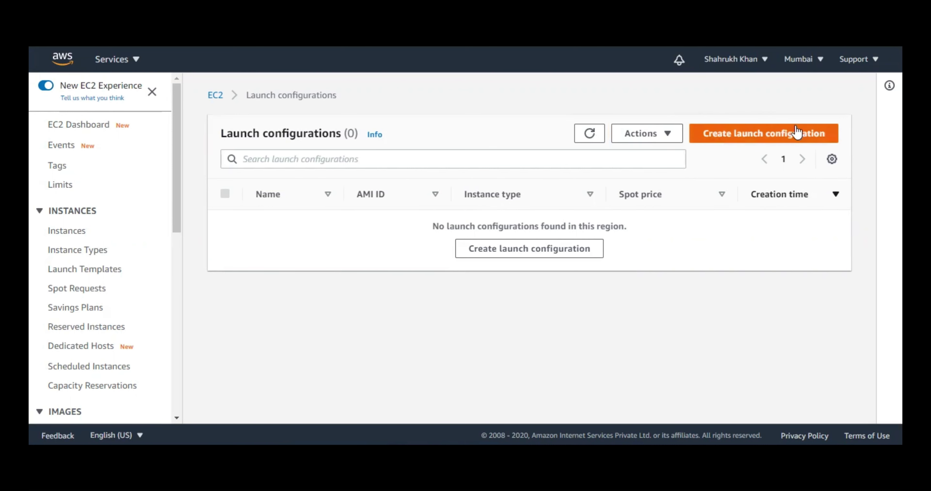
- Start a launch configuration named 'test', glancing at the AMI list without choosing one
click(796, 133)
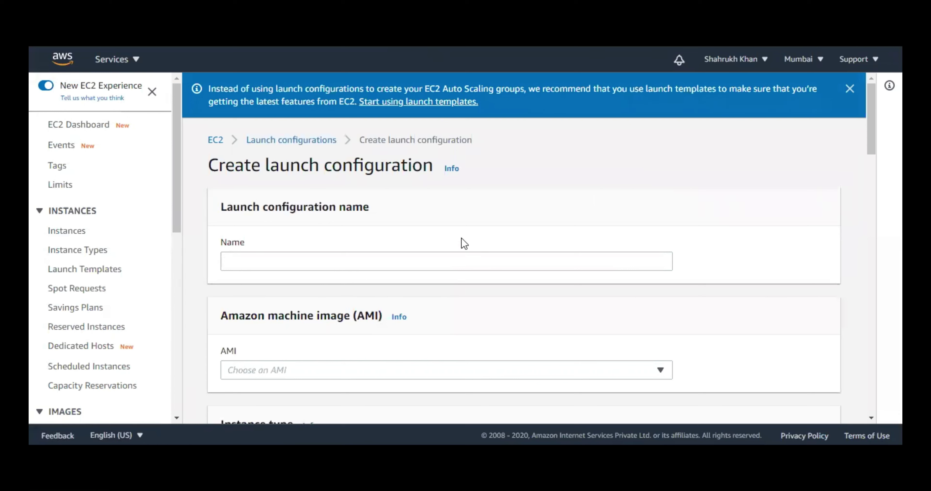
click(434, 255)
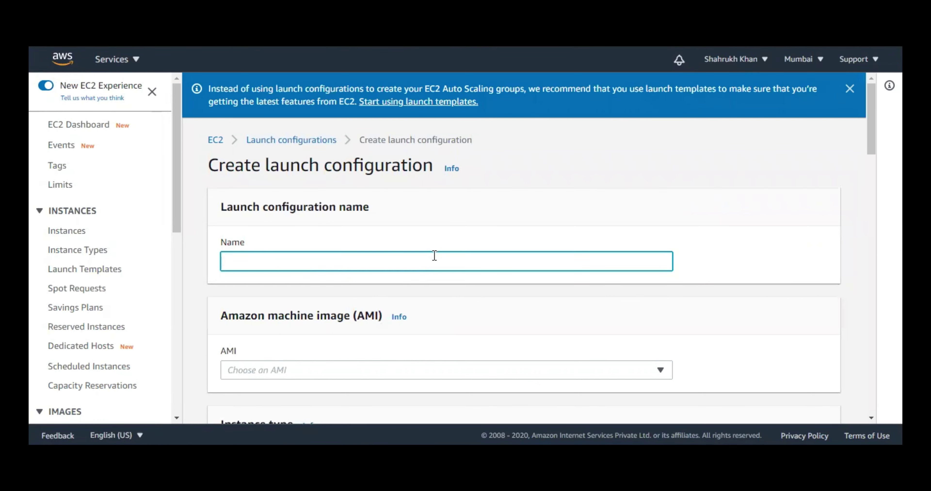
text(test)
scroll(507, 248, down, 3)
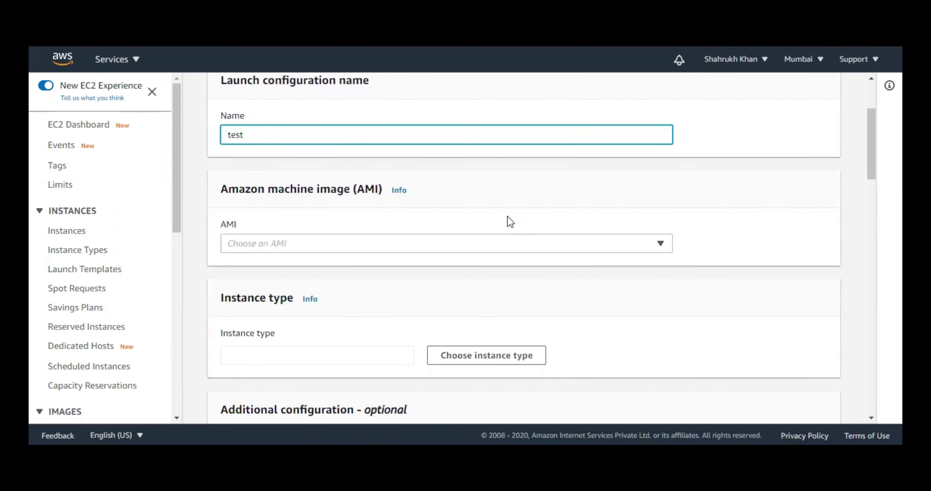
drag(239, 188, 320, 190)
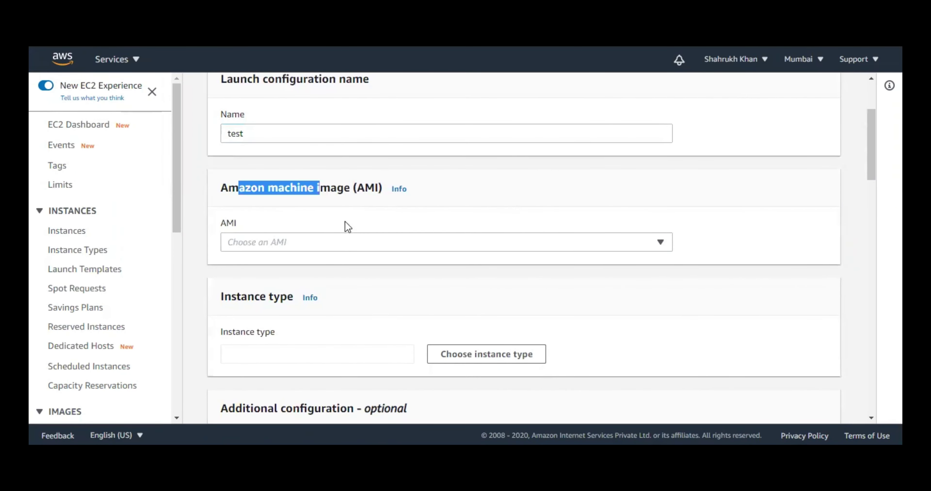
click(348, 239)
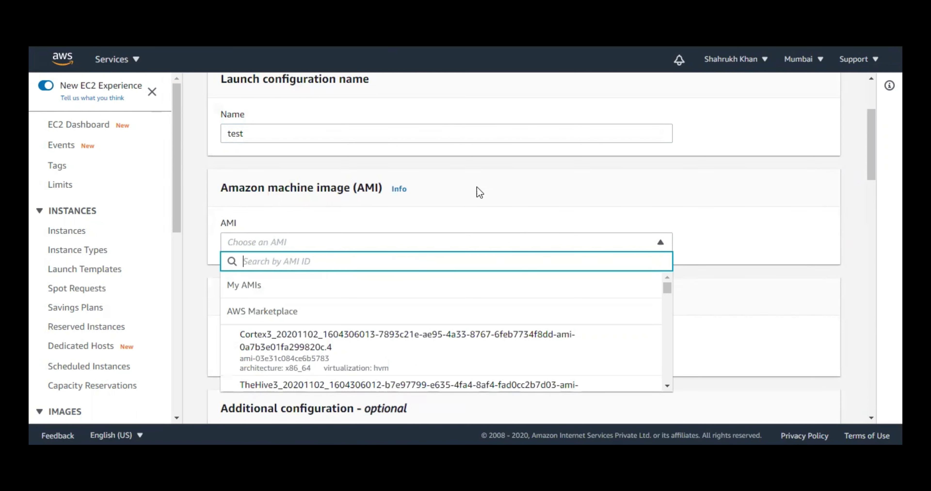
click(501, 180)
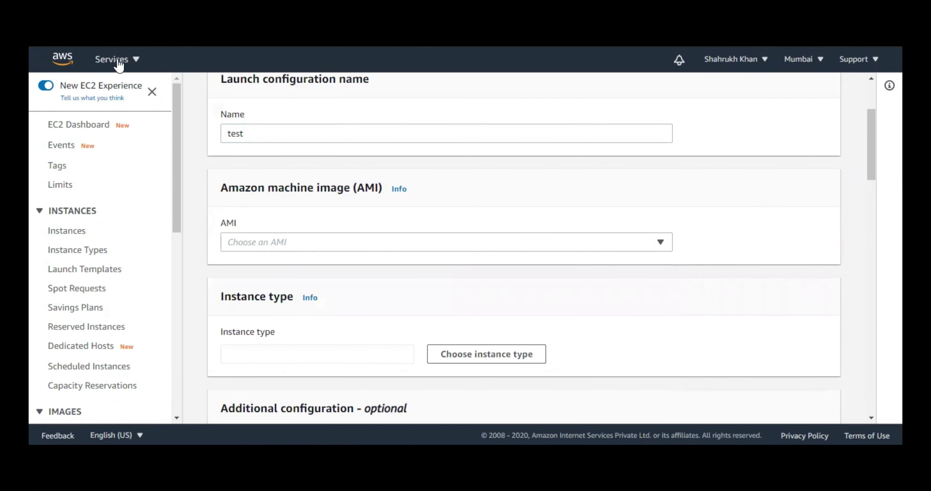
- Copy the Amazon Linux 2 AMI ID ami-08f63db601b82ff5f from the Launch instances wizard
click(77, 235)
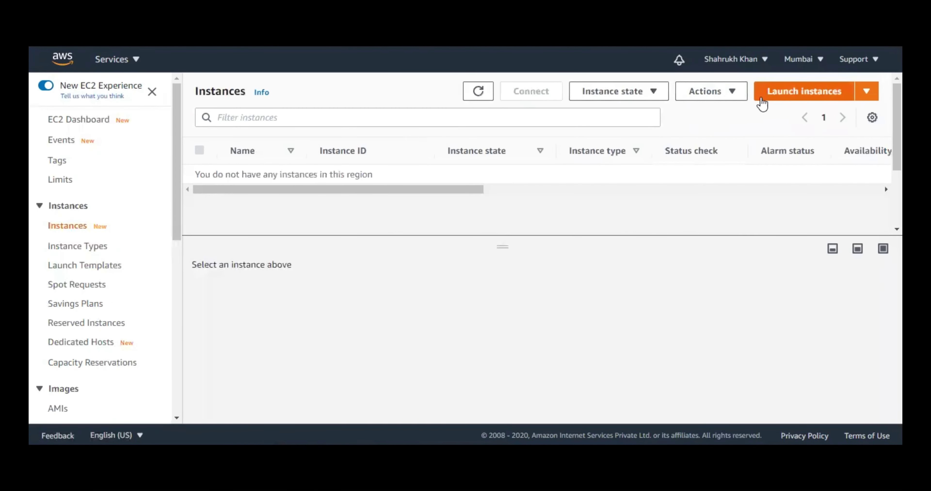
click(761, 101)
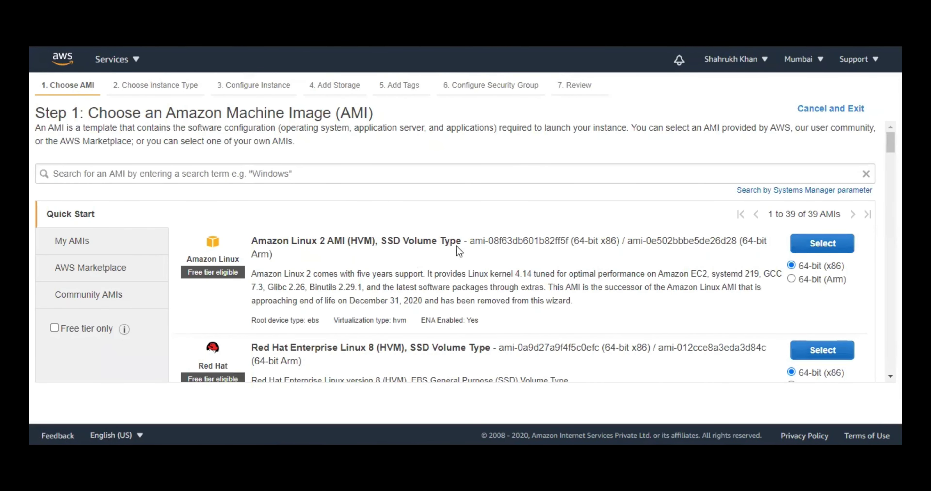
drag(470, 241, 568, 242)
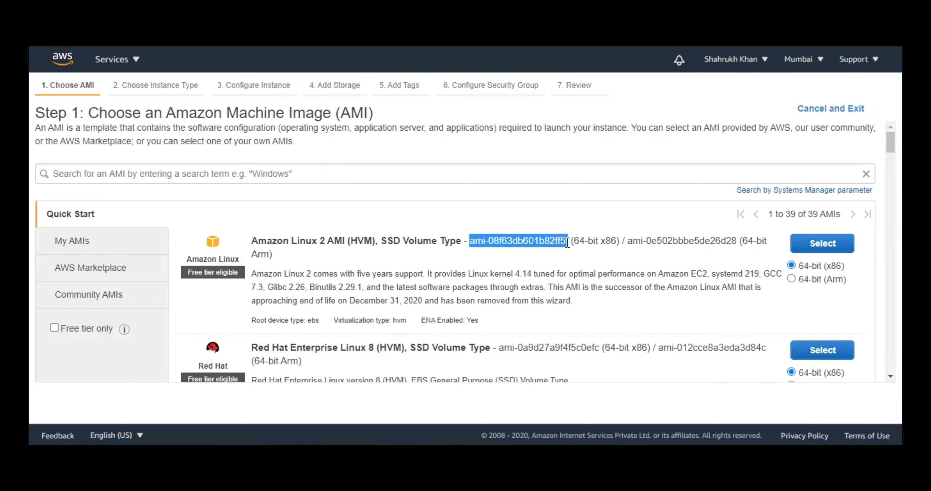
right_click(568, 243)
click(579, 251)
key(ctrl+Tab)
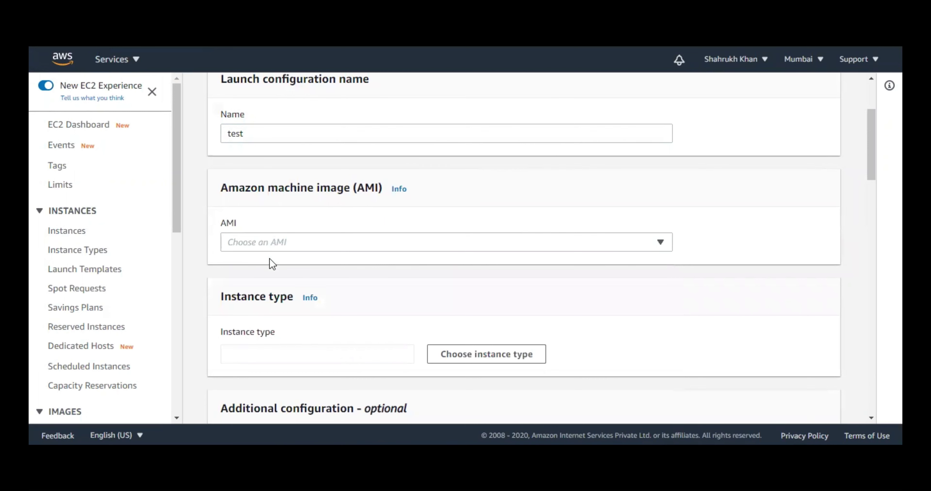
- Paste the AMI ID into the AMI search and select amzn2-ami-hvm-2.0.20201126.0-x86_64-gp2
click(271, 245)
right_click(273, 276)
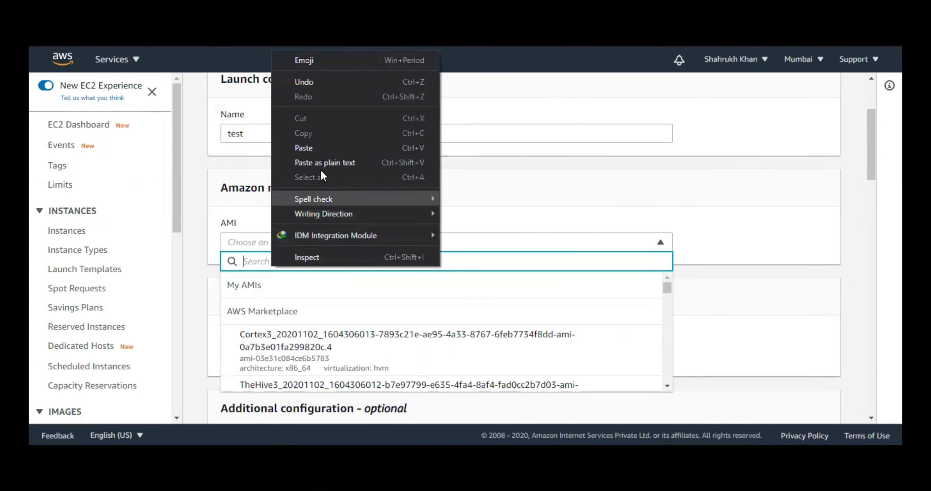
click(324, 151)
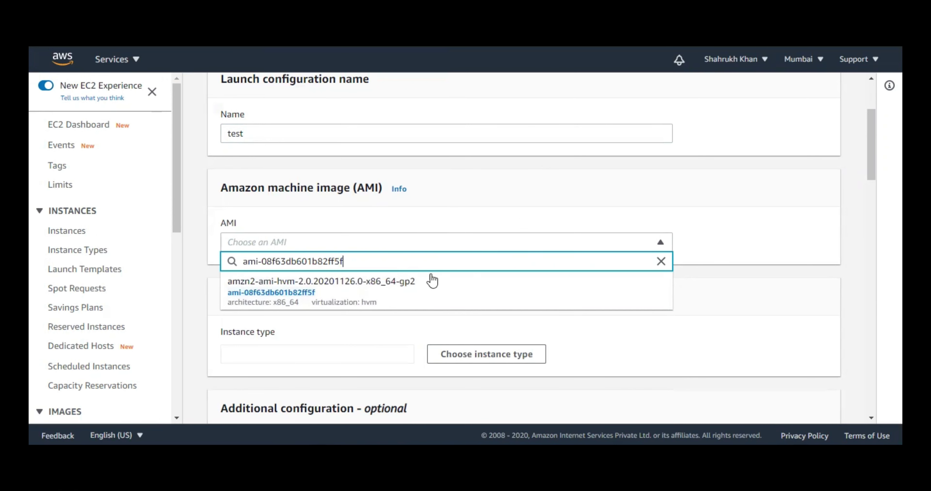
click(388, 299)
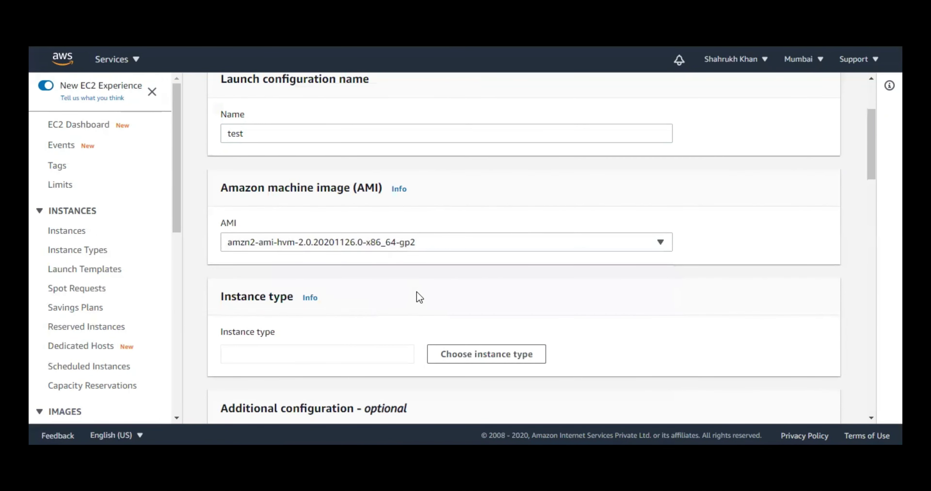
scroll(417, 289, down, 3)
scroll(409, 253, down, 1)
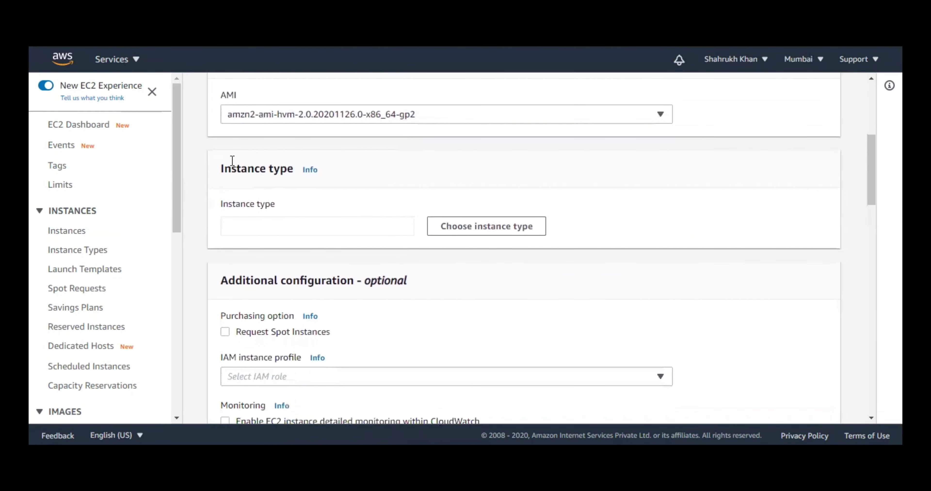
drag(224, 168, 282, 175)
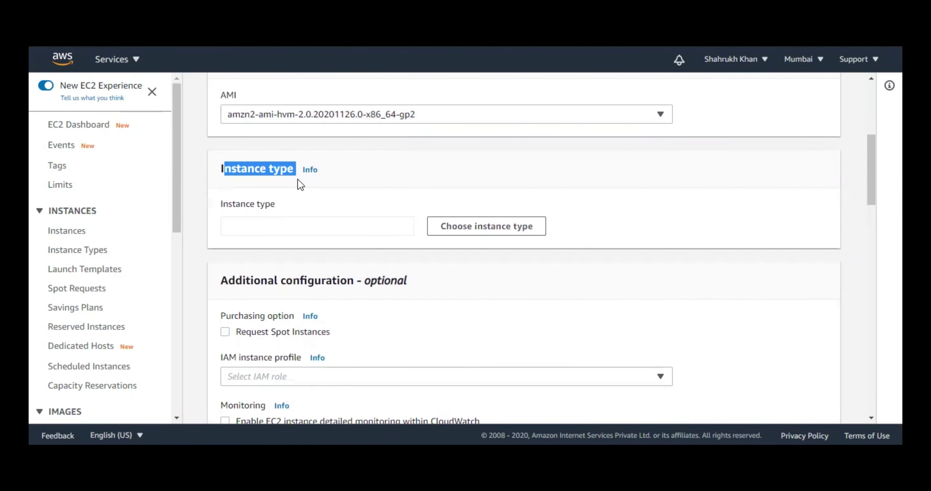
- Search 't2' and choose t2.micro (1 vCPU, 1 GiB, EBS only) as the instance type
click(570, 231)
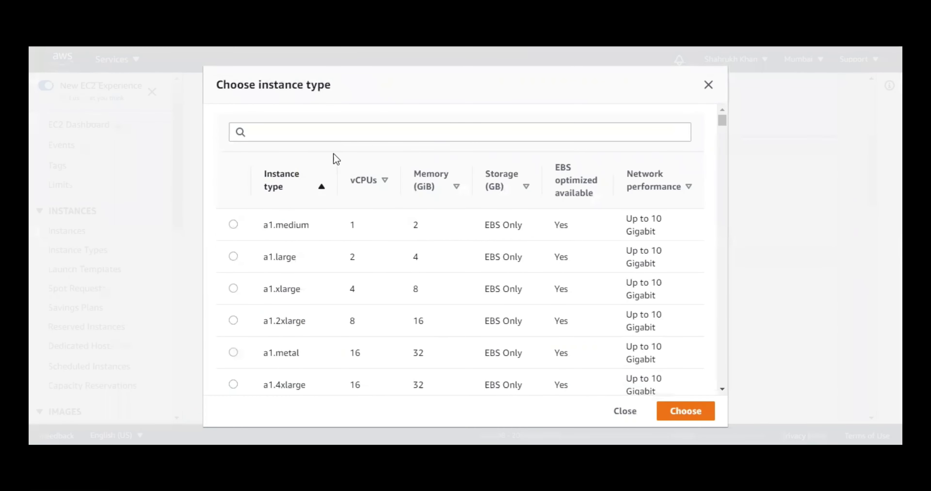
click(310, 135)
text(t2)
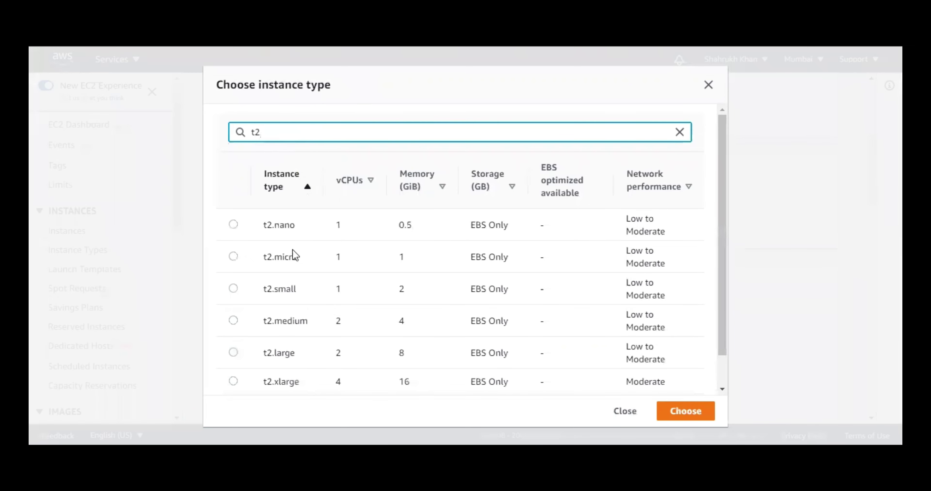
click(233, 257)
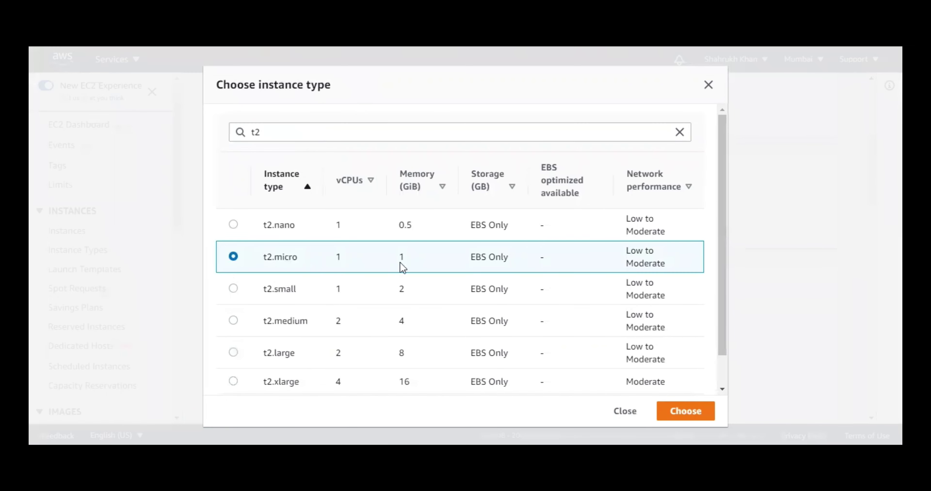
click(689, 414)
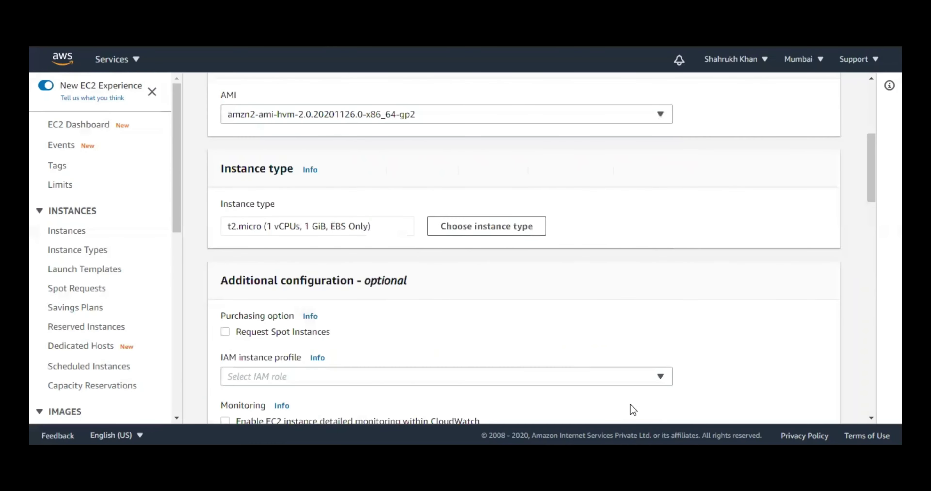
- Enable detailed CloudWatch monitoring and expand Advanced details down to the User data field
scroll(608, 297, down, 3)
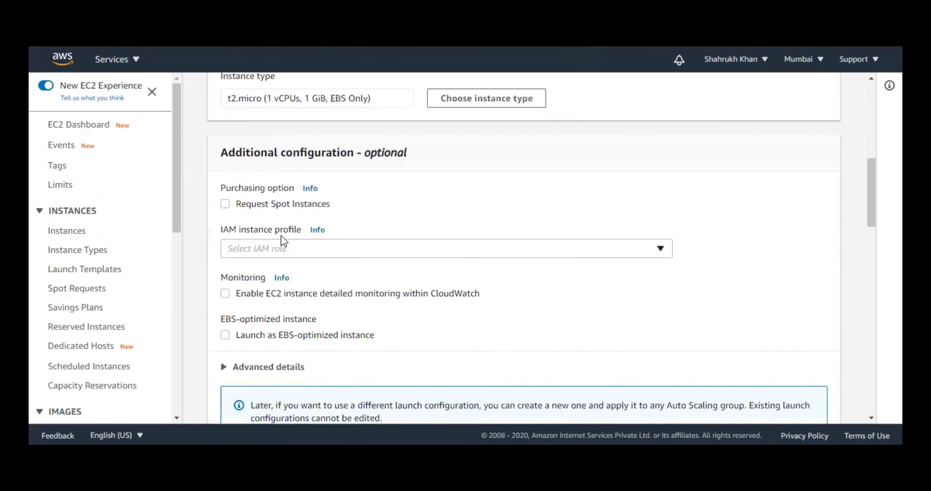
scroll(222, 216, down, 2)
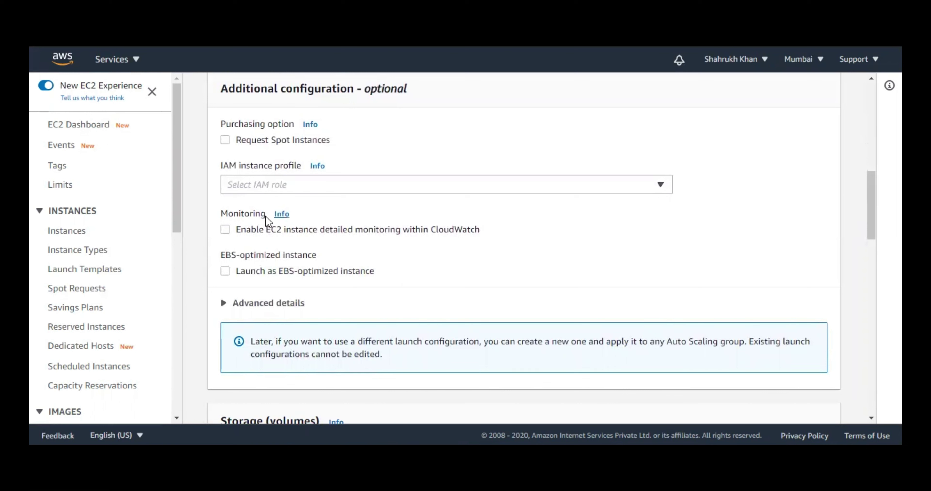
click(254, 230)
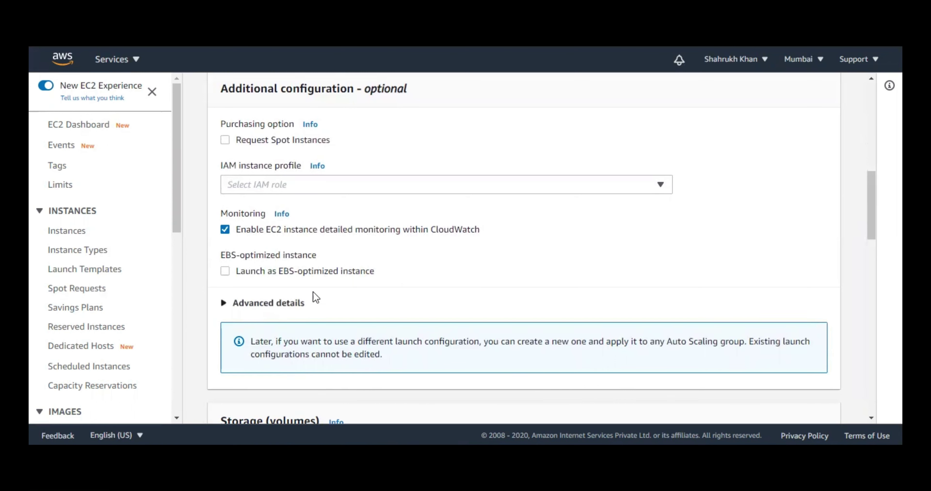
click(299, 303)
scroll(282, 269, down, 2)
scroll(237, 199, down, 3)
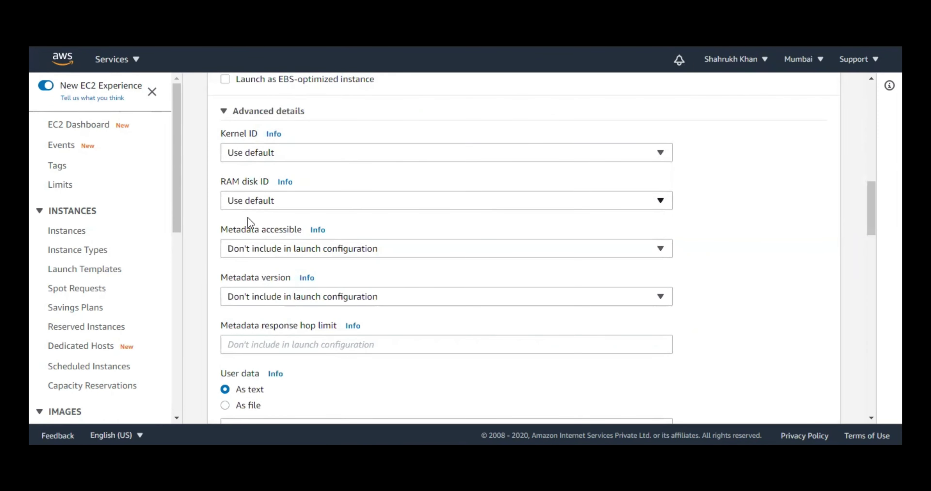
scroll(254, 360, down, 1)
scroll(254, 359, down, 3)
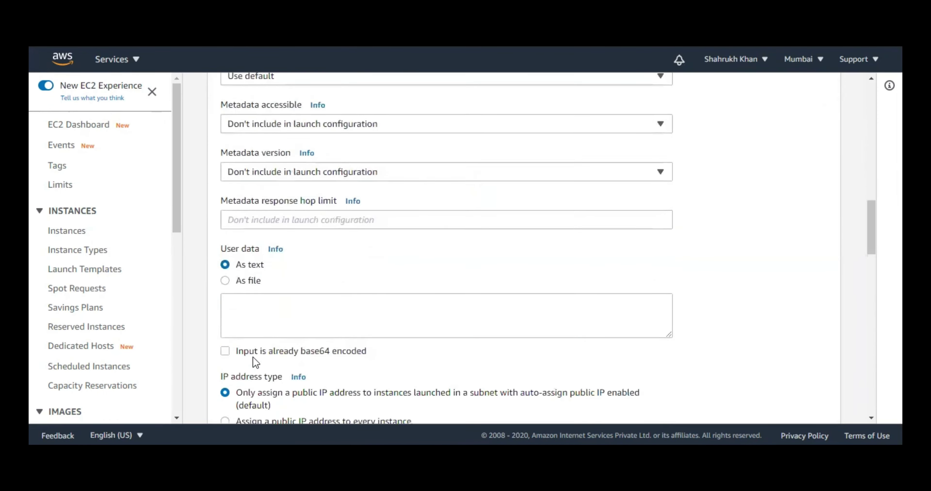
- Supply the launch configuration's user data from the file apache.sh.txt
click(241, 277)
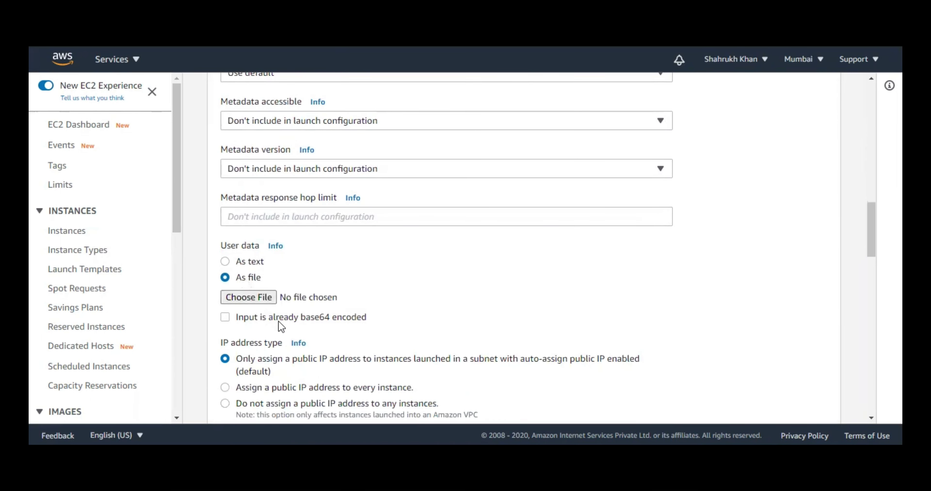
click(272, 299)
click(327, 146)
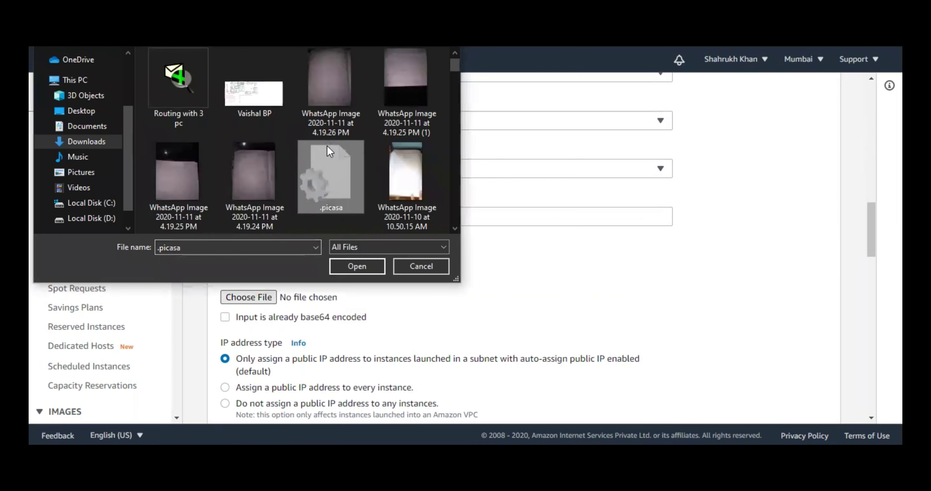
text(abc)
text(apache.sh)
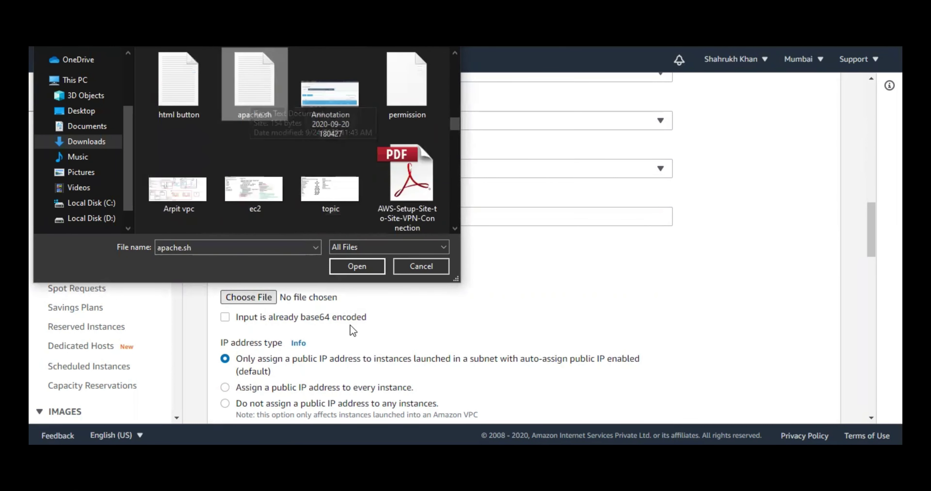
click(350, 269)
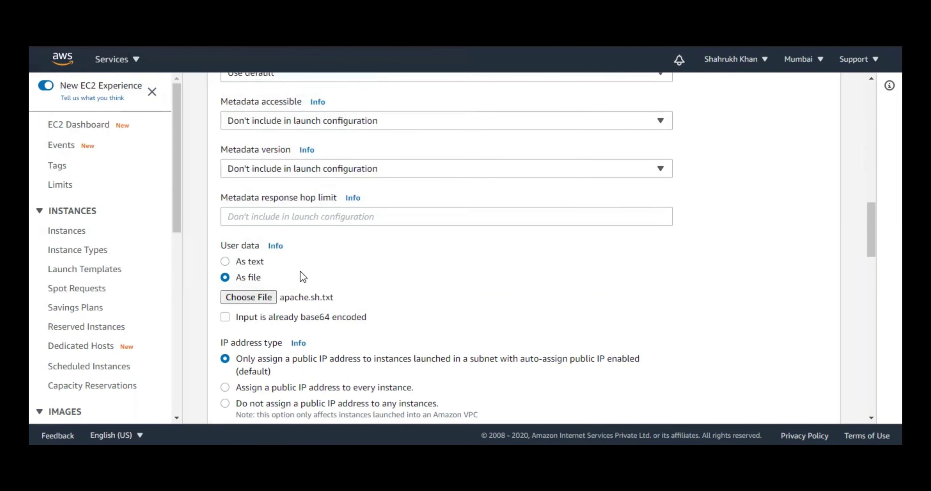
scroll(301, 271, down, 5)
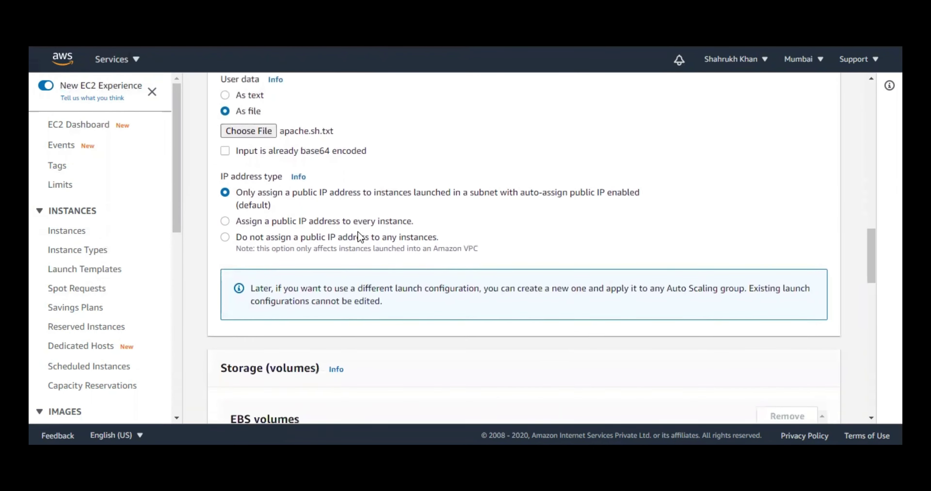
- Add a second security group inbound rule of type HTTP on port 80
scroll(368, 215, down, 8)
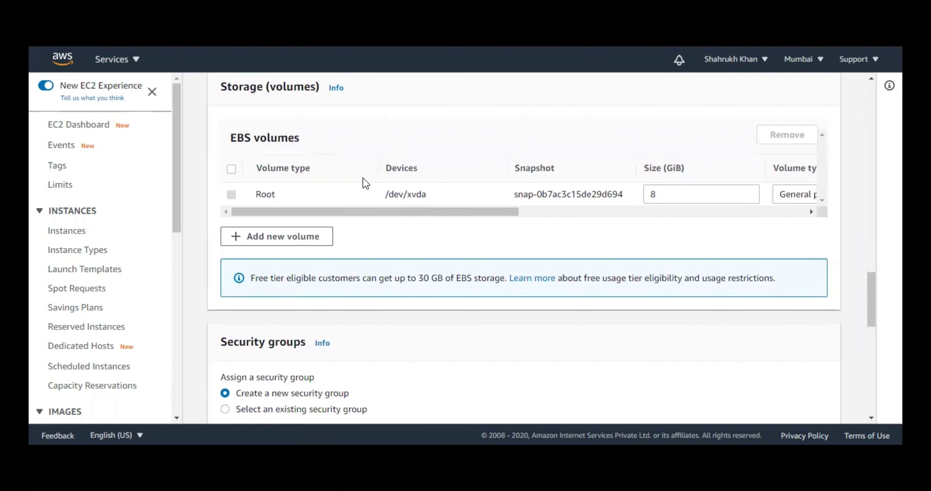
scroll(499, 202, down, 5)
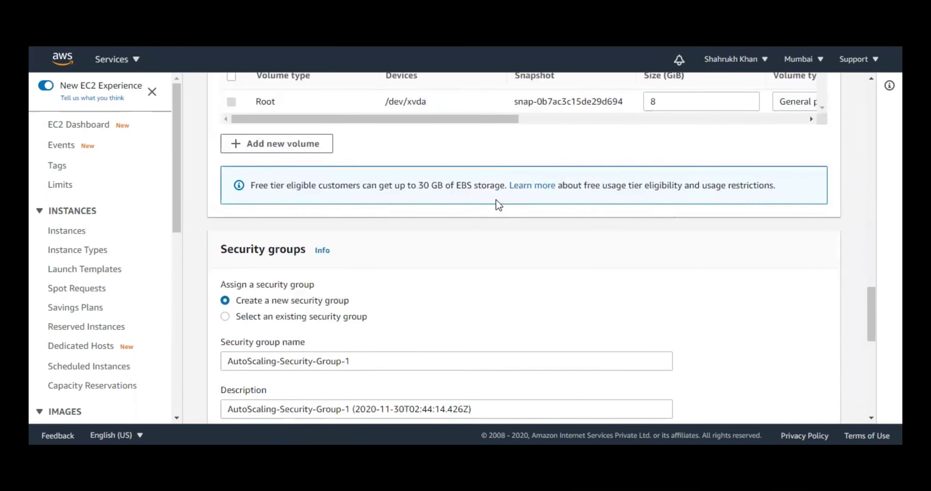
scroll(237, 160, down, 2)
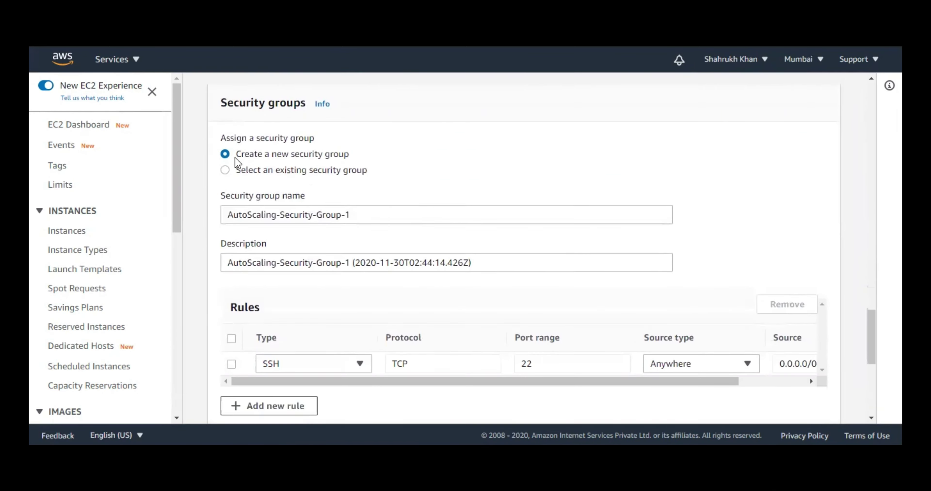
scroll(256, 341, down, 2)
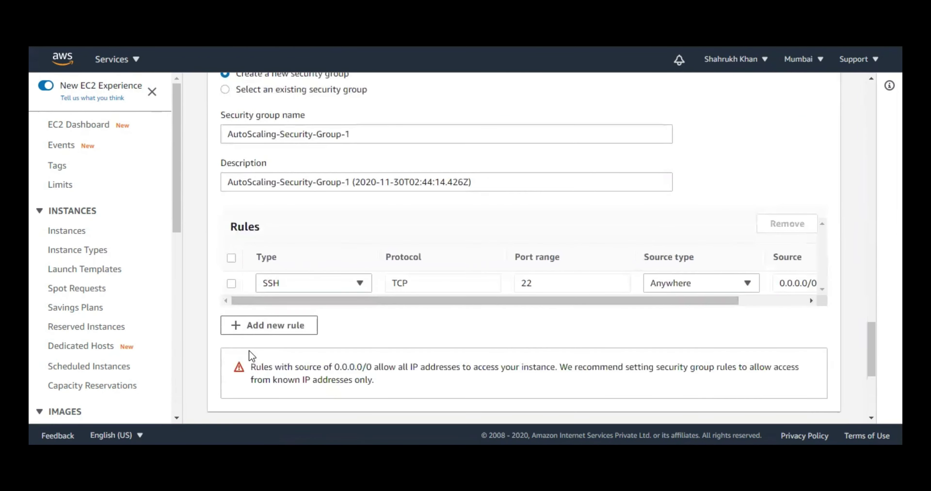
click(269, 325)
click(303, 310)
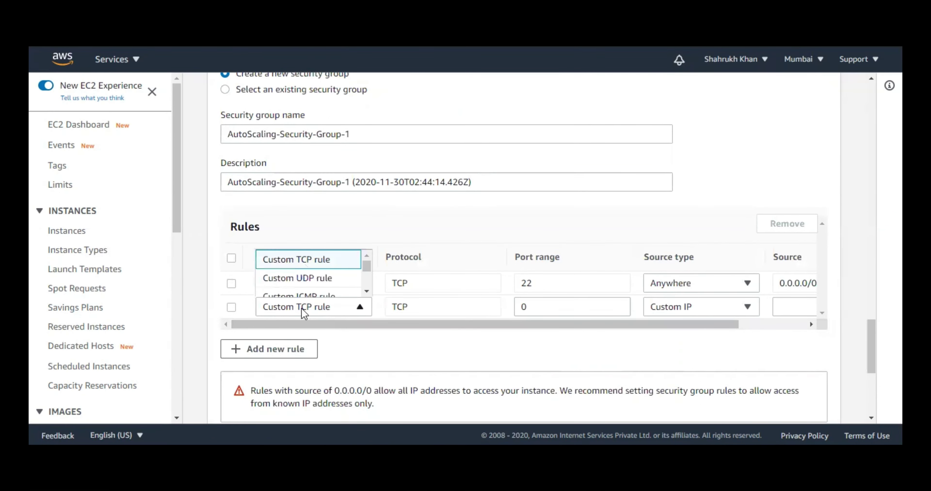
key(h)
click(377, 345)
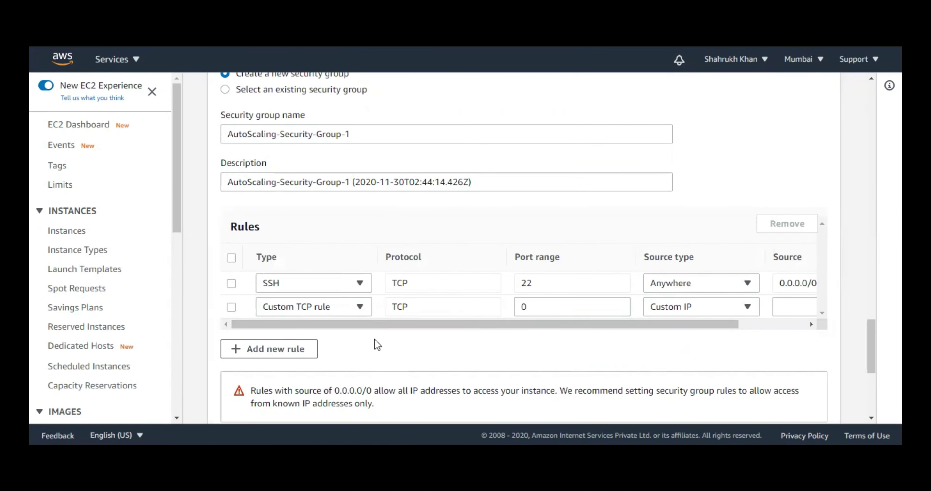
click(366, 312)
key(h)
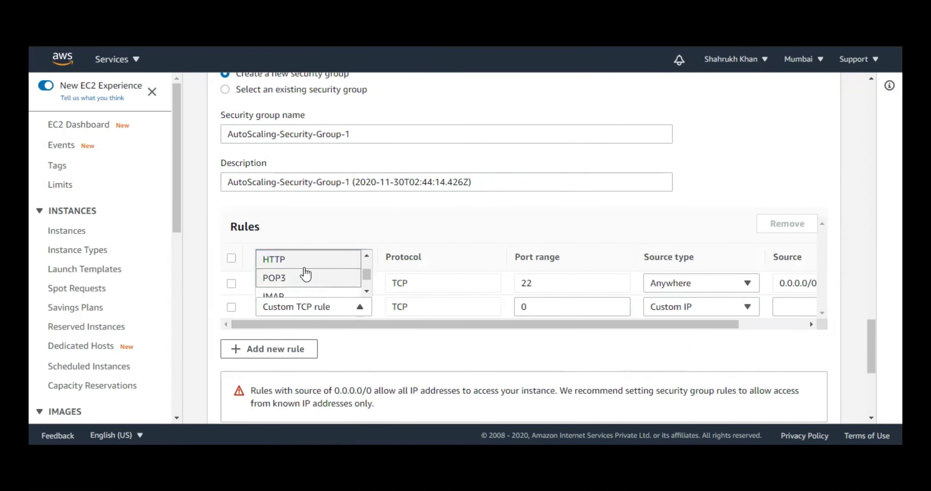
click(297, 260)
- Set the source of both the HTTP and SSH rules to Anywhere
scroll(574, 317, down, 1)
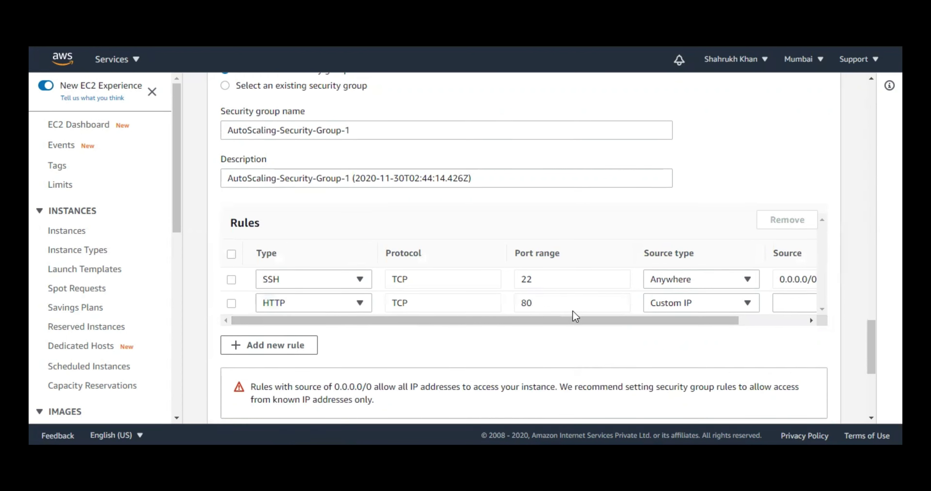
click(668, 243)
click(676, 204)
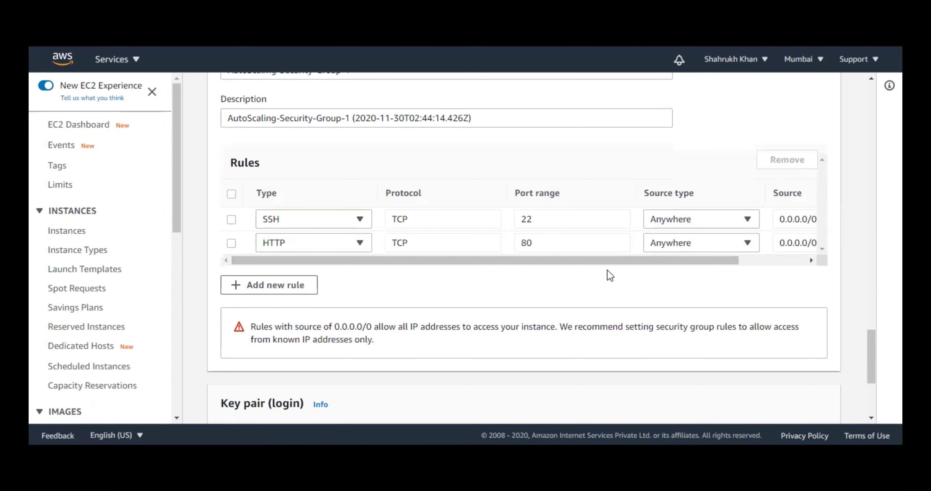
scroll(607, 270, down, 1)
click(698, 156)
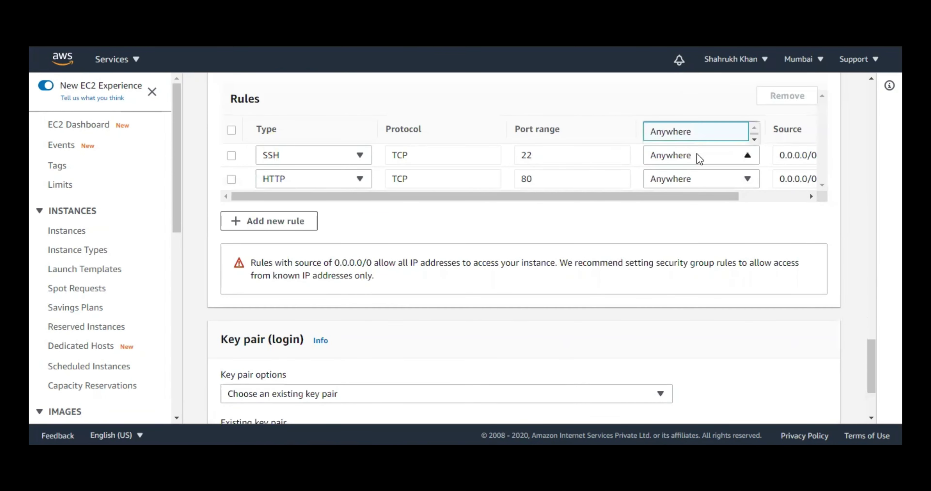
click(692, 131)
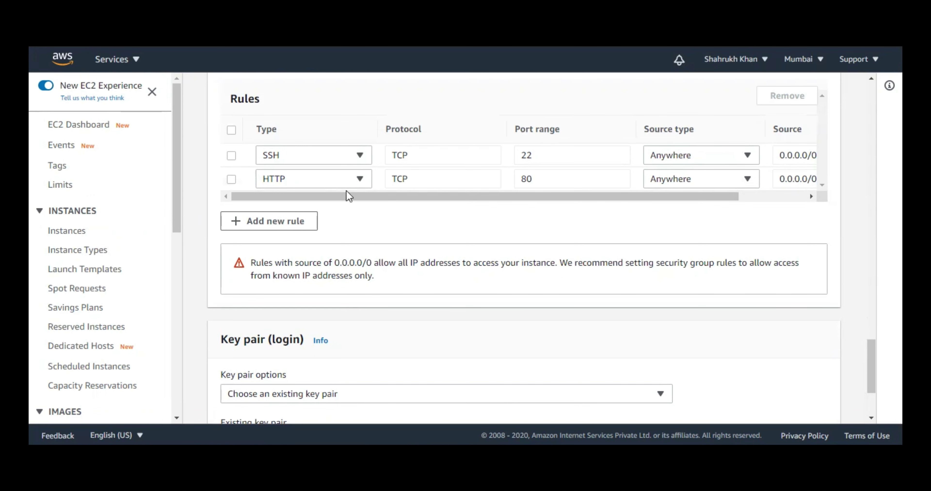
- Choose the existing AWS key pair and create the launch configuration test
scroll(379, 240, down, 1)
scroll(378, 232, down, 1)
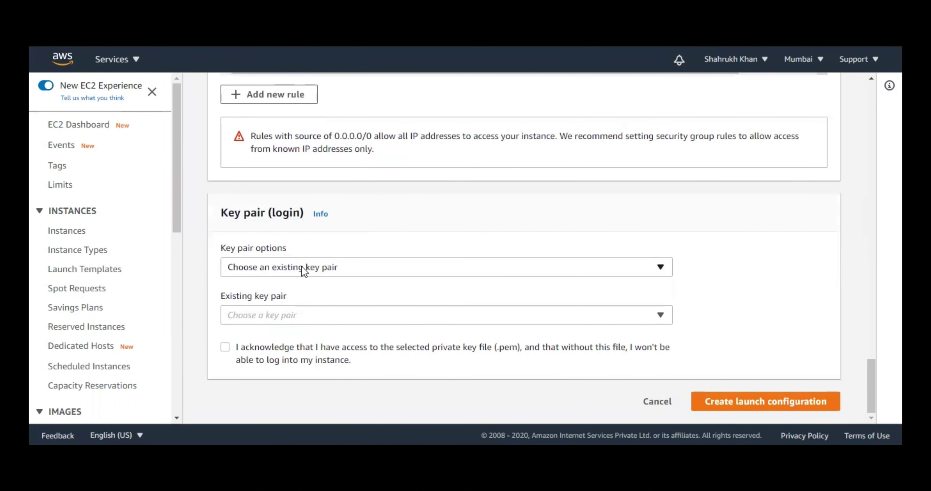
click(288, 316)
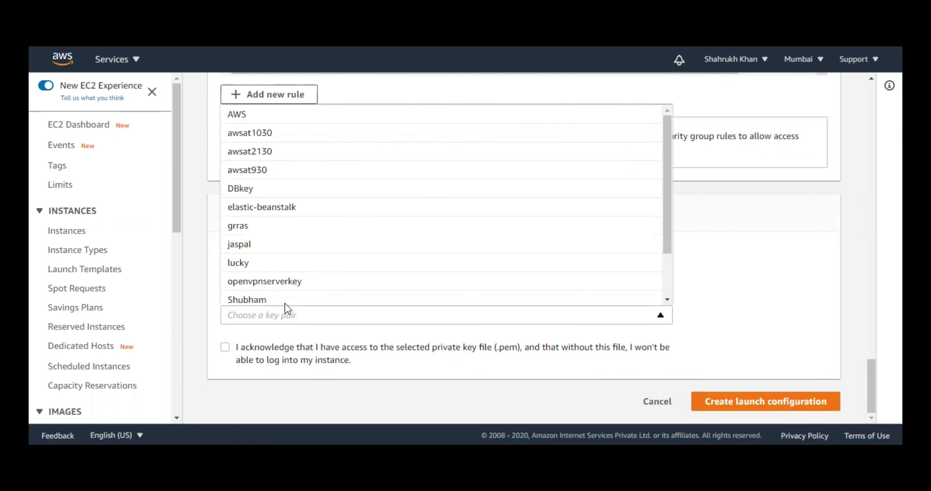
click(290, 121)
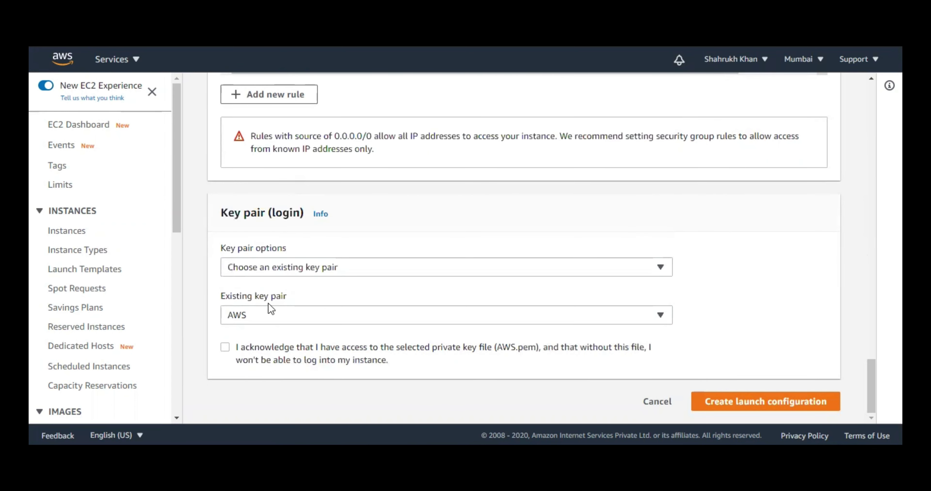
click(762, 410)
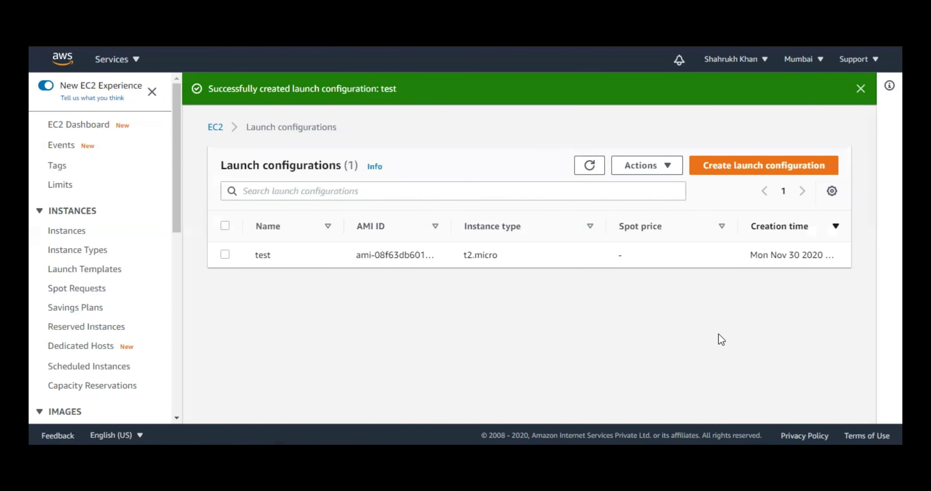
- Refresh the launch configurations list, then go to Auto Scaling Groups in the sidebar
click(590, 166)
scroll(114, 287, down, 10)
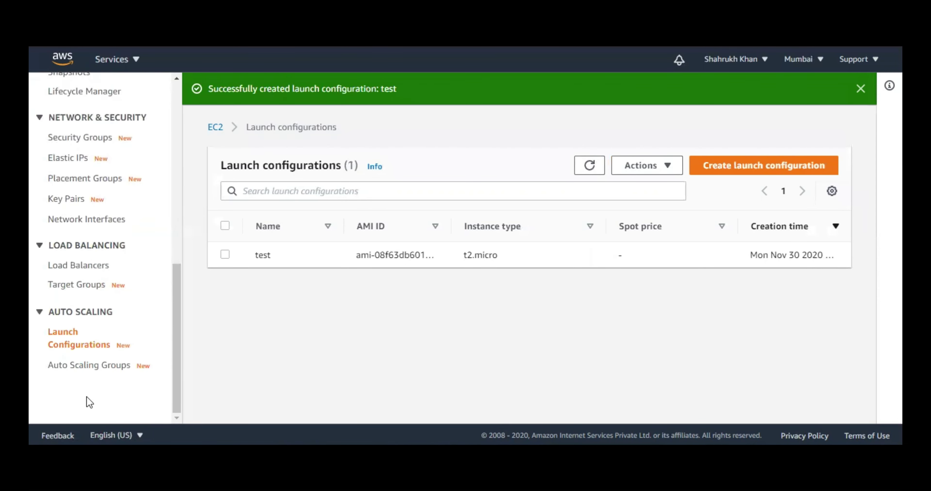
click(95, 367)
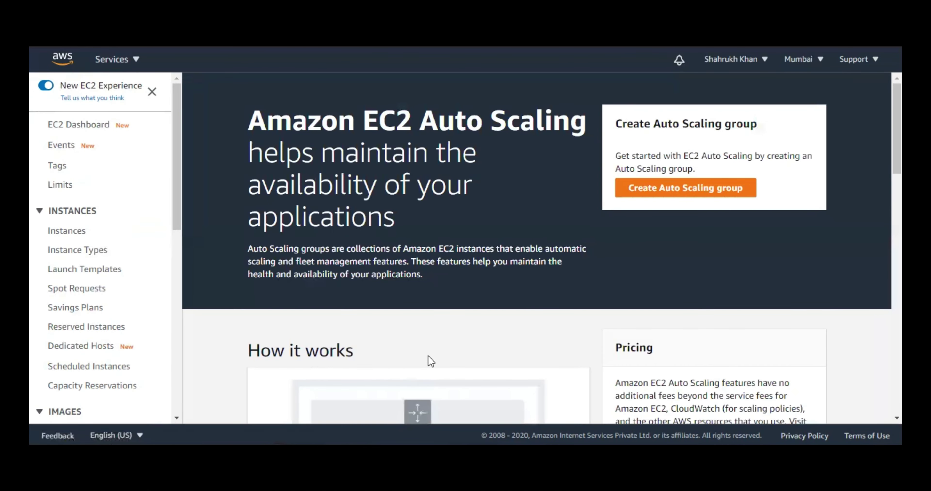
- Review the Auto Scaling 'How it works' overview, then begin creating an Auto Scaling group
scroll(524, 269, down, 5)
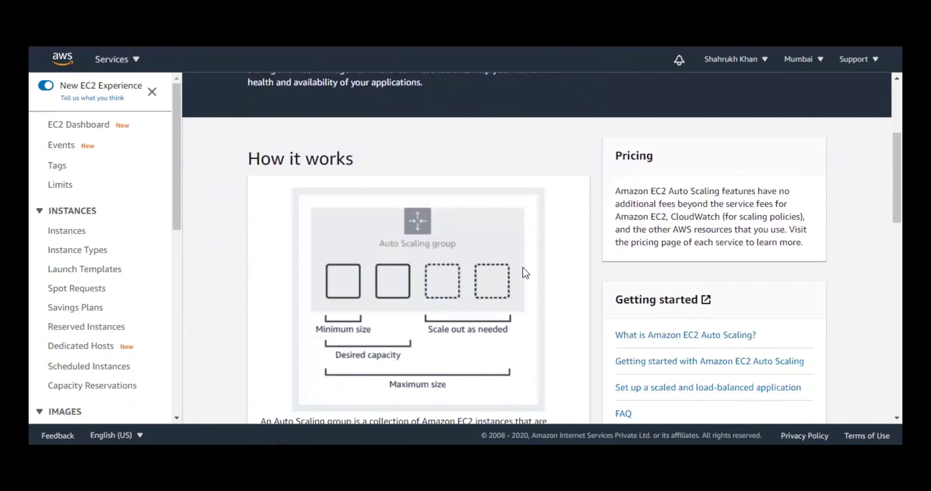
drag(248, 157, 335, 161)
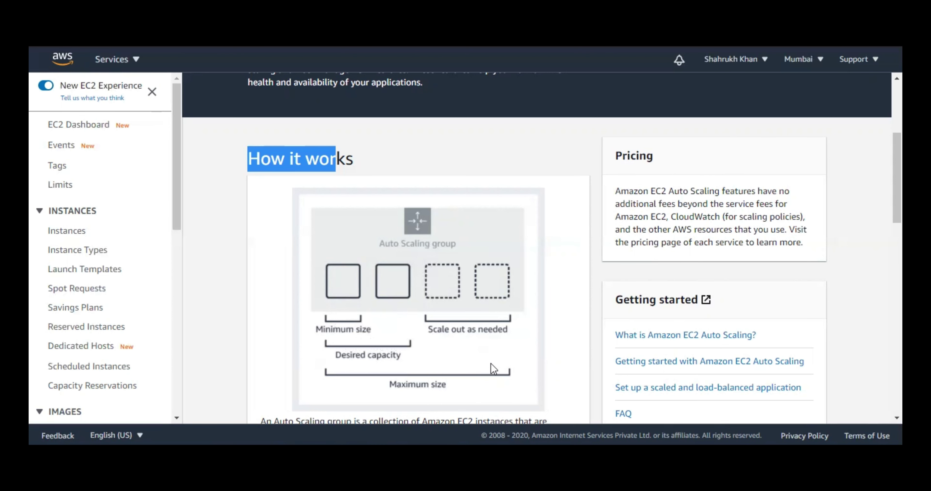
scroll(517, 310, up, 5)
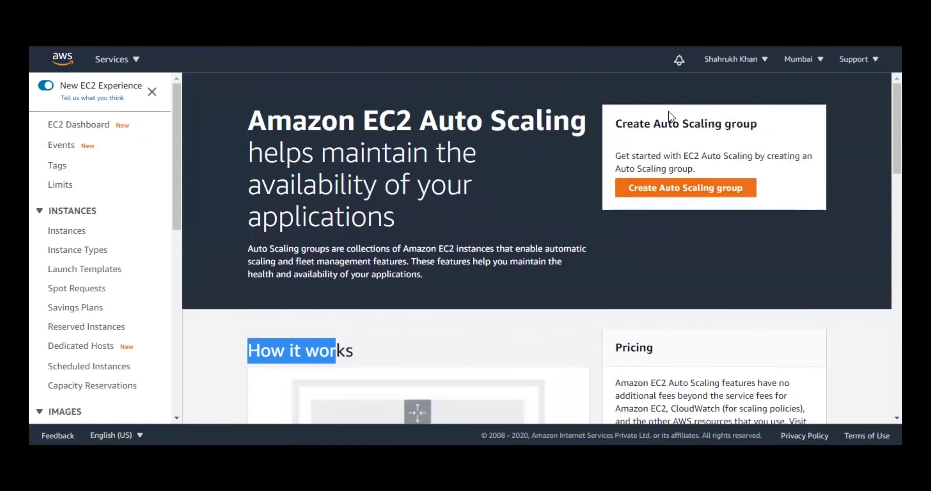
click(658, 189)
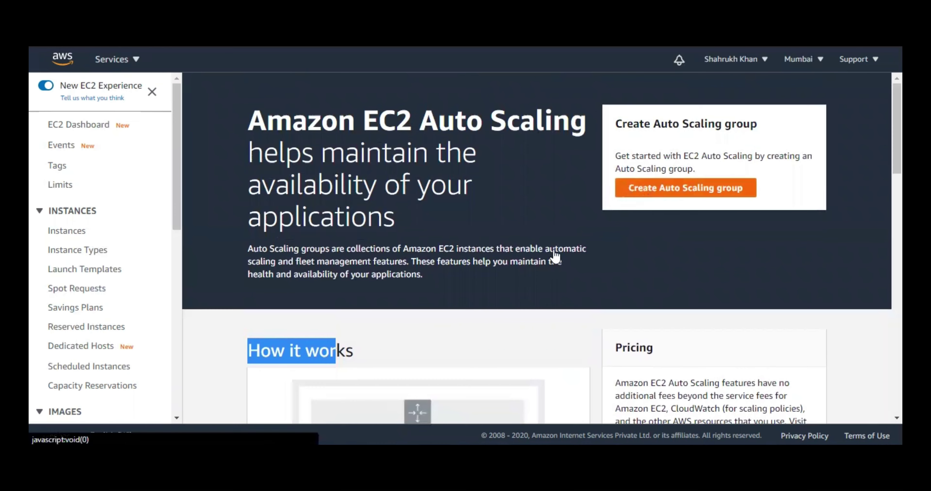
- Name the Auto Scaling group TestASG and select the launch configuration 'test'
click(432, 270)
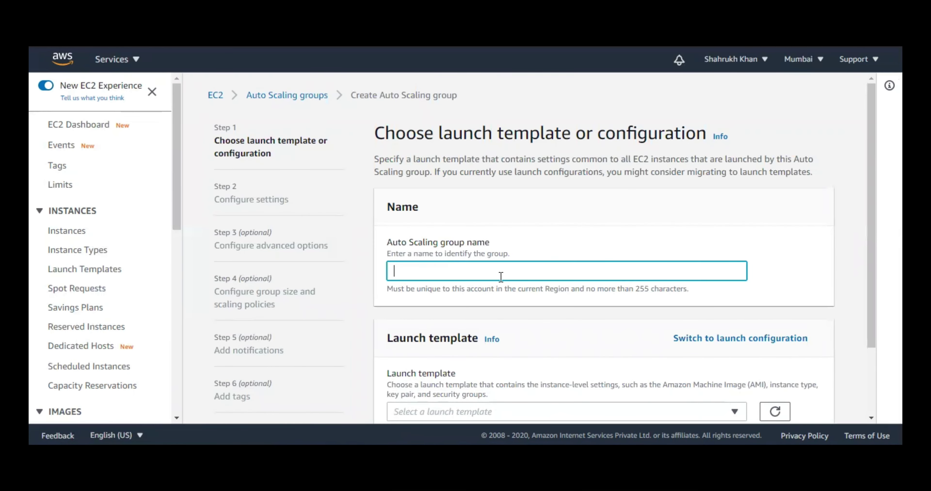
text(TestASG)
scroll(697, 232, down, 2)
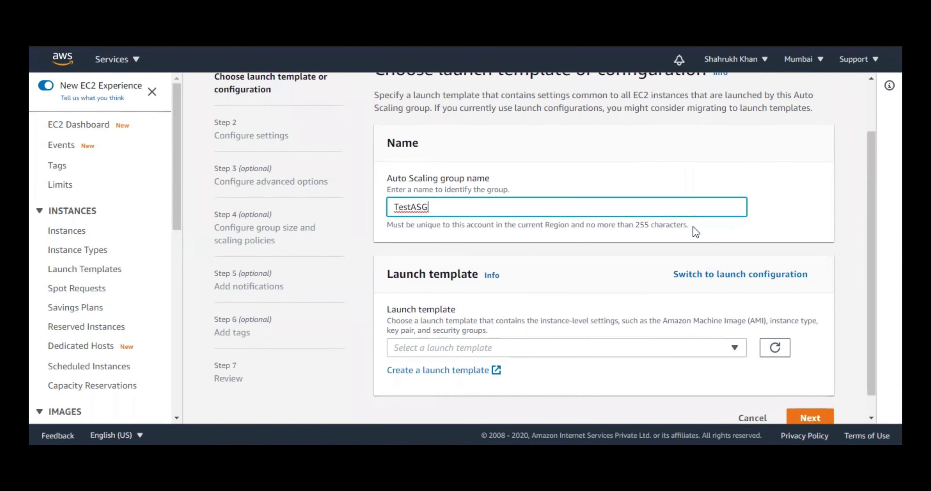
click(785, 275)
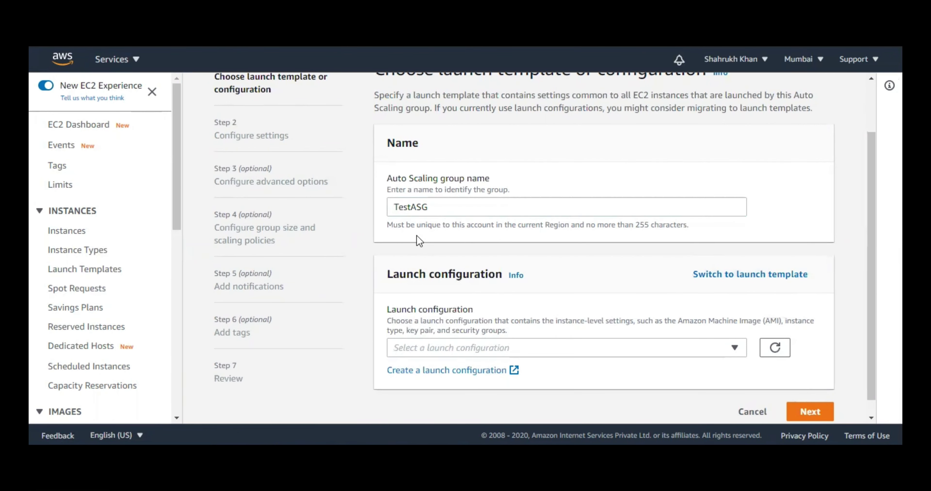
click(470, 348)
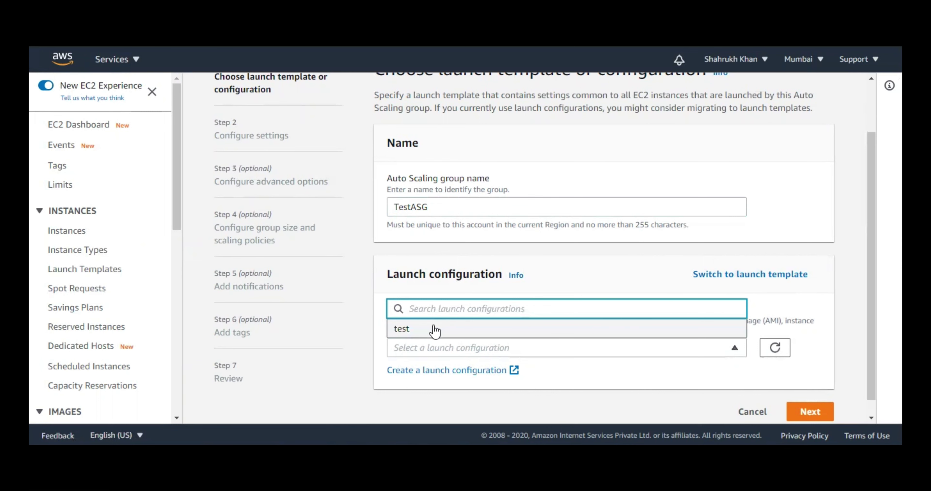
click(466, 330)
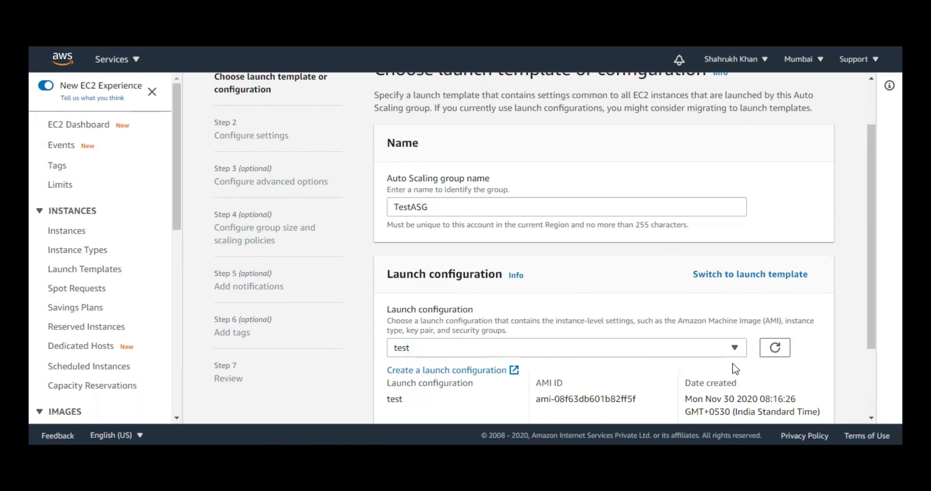
- Review the 'test' launch configuration details and advance to the network settings step
scroll(733, 363, down, 3)
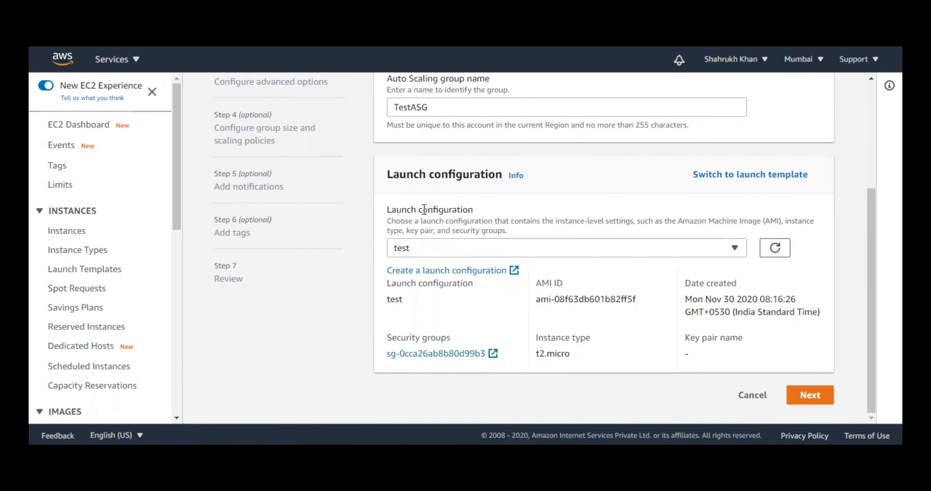
click(153, 92)
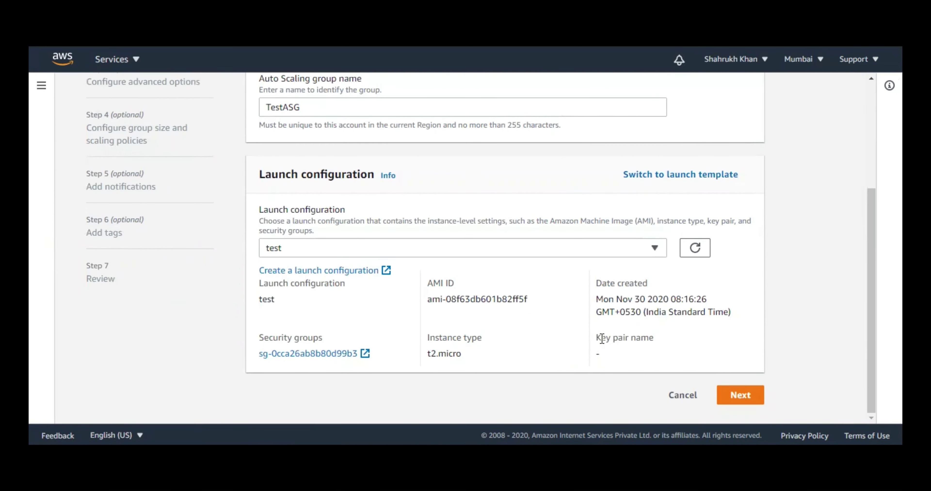
drag(601, 338, 645, 339)
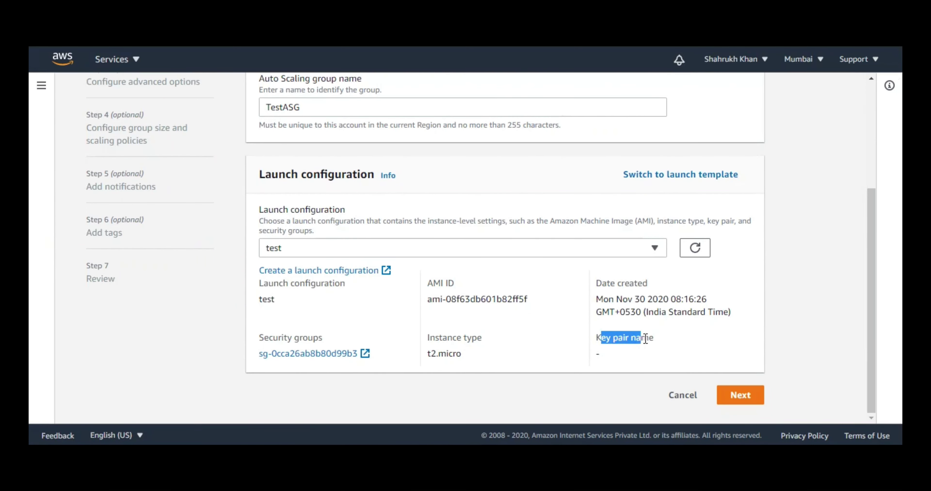
click(727, 363)
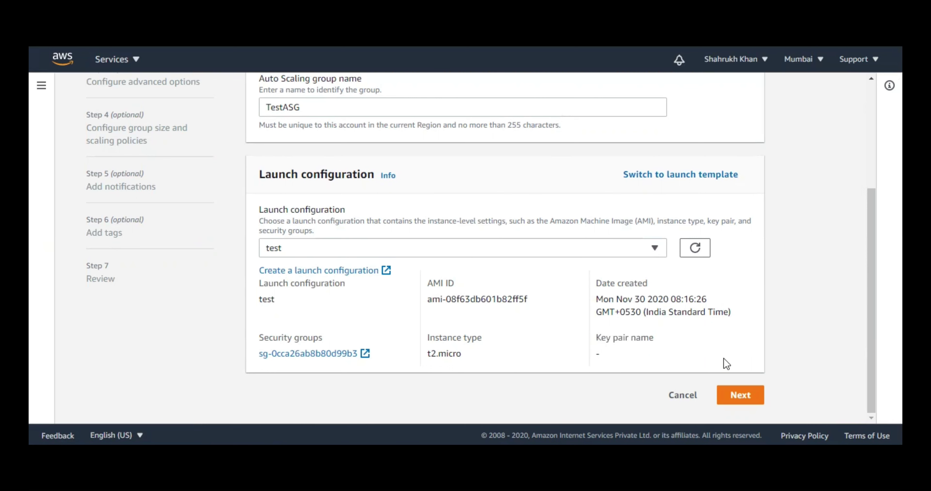
click(759, 396)
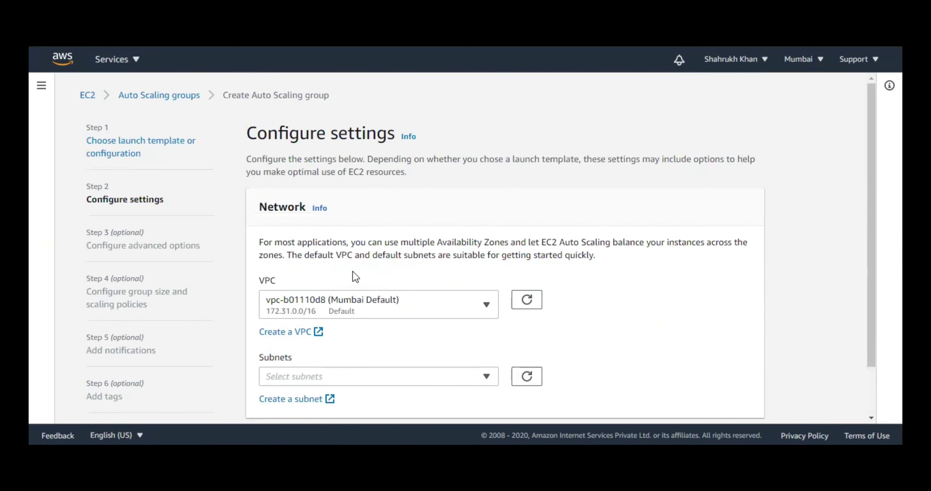
- Select subnets Subnet-1a and Subnet-1b in the Mumbai default VPC, then continue
scroll(385, 219, down, 2)
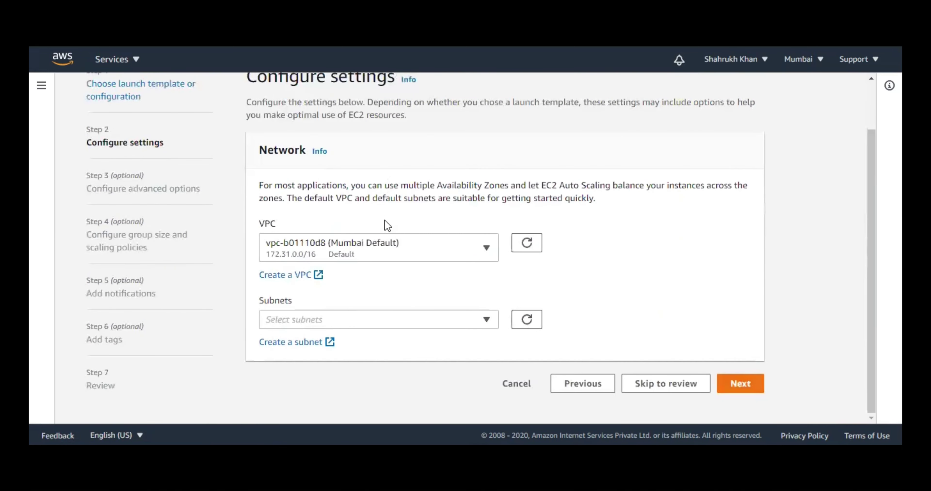
click(352, 322)
click(376, 241)
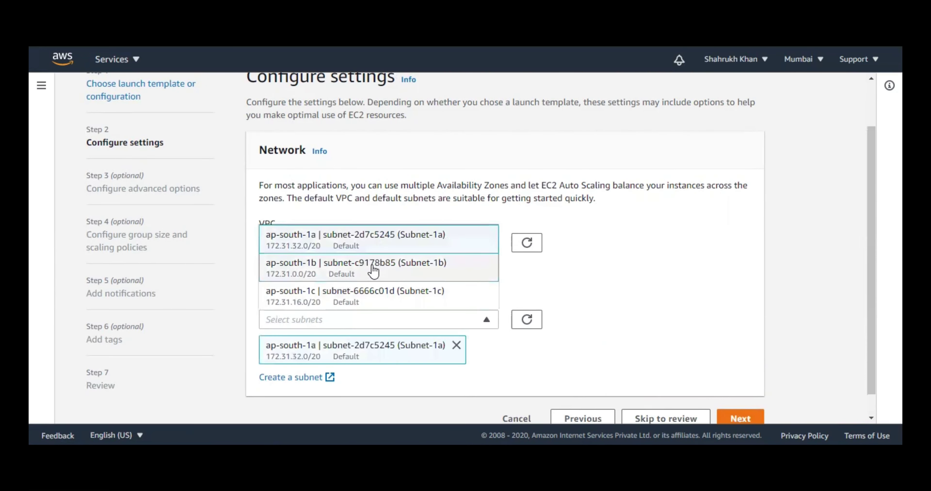
click(374, 269)
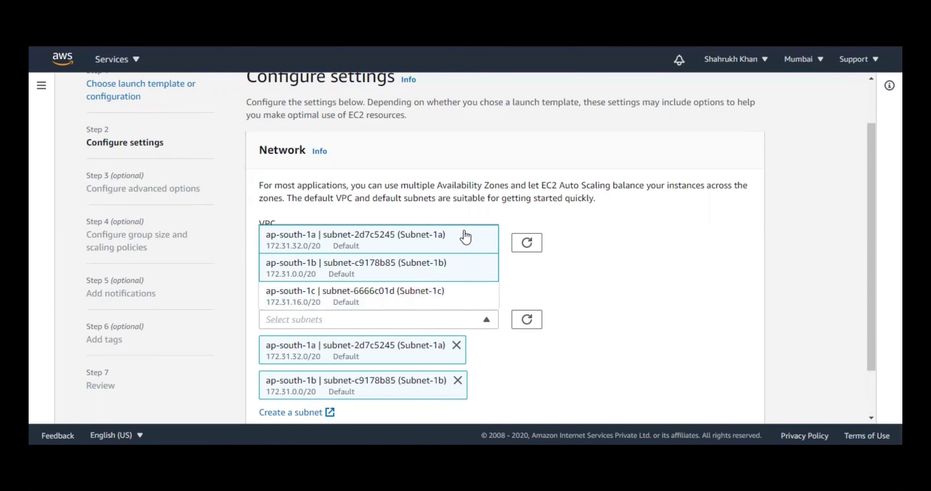
click(749, 203)
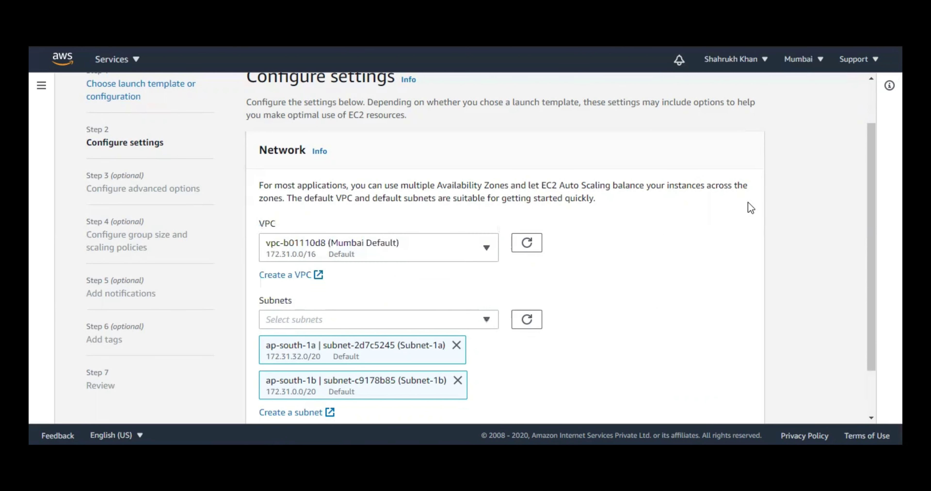
scroll(748, 201, down, 2)
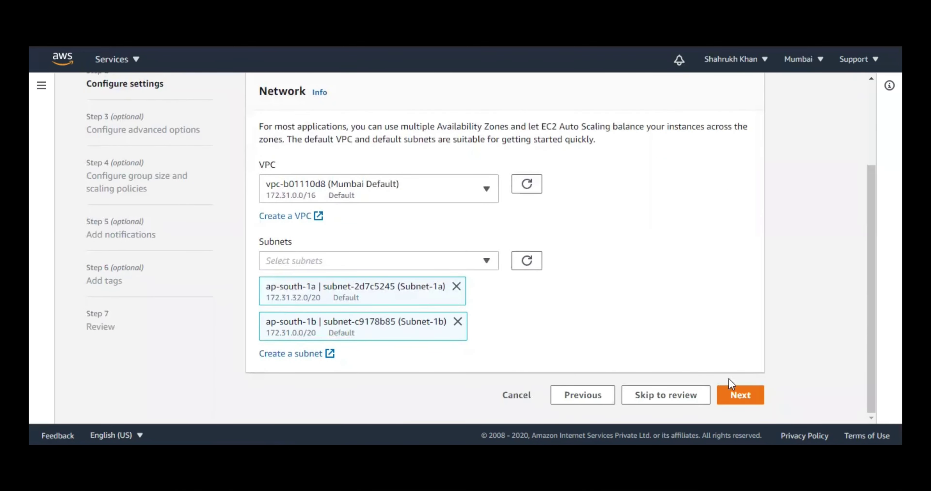
click(748, 395)
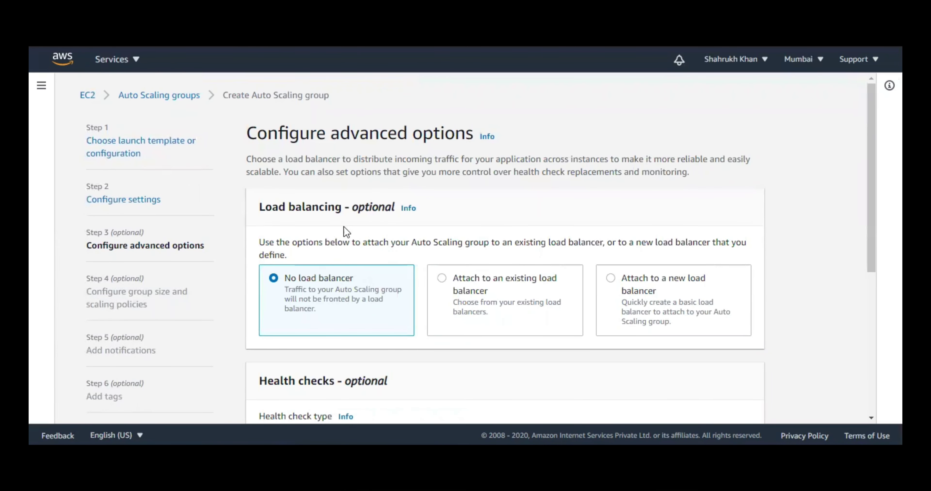
- Under Load balancing, choose to attach a new load balancer, TestASG-1, rather than none
click(444, 291)
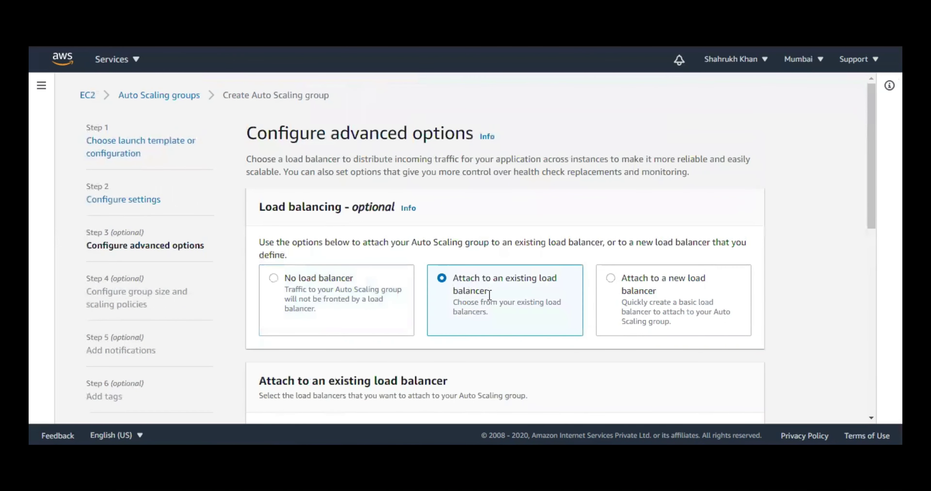
click(643, 279)
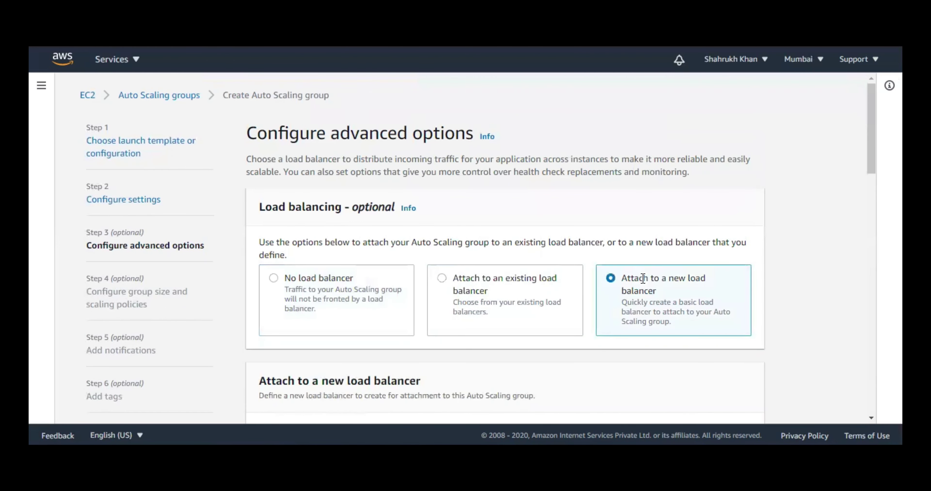
scroll(642, 275, down, 3)
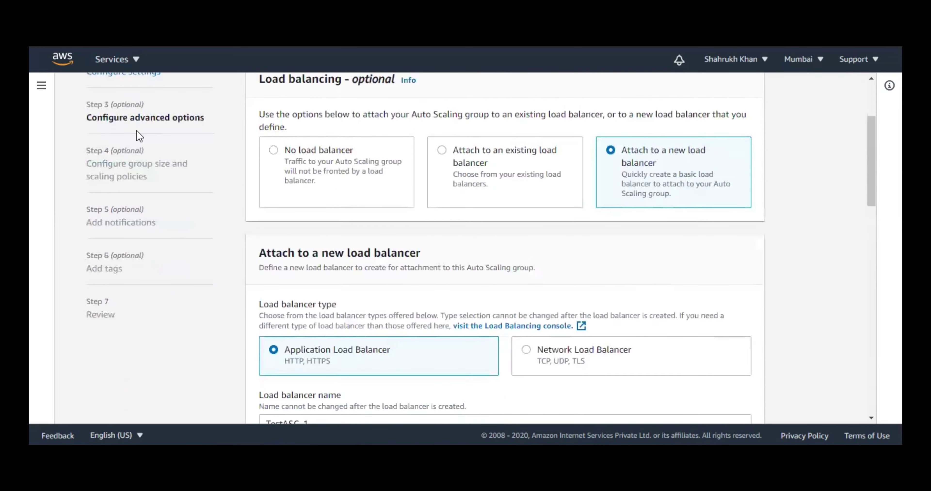
click(41, 85)
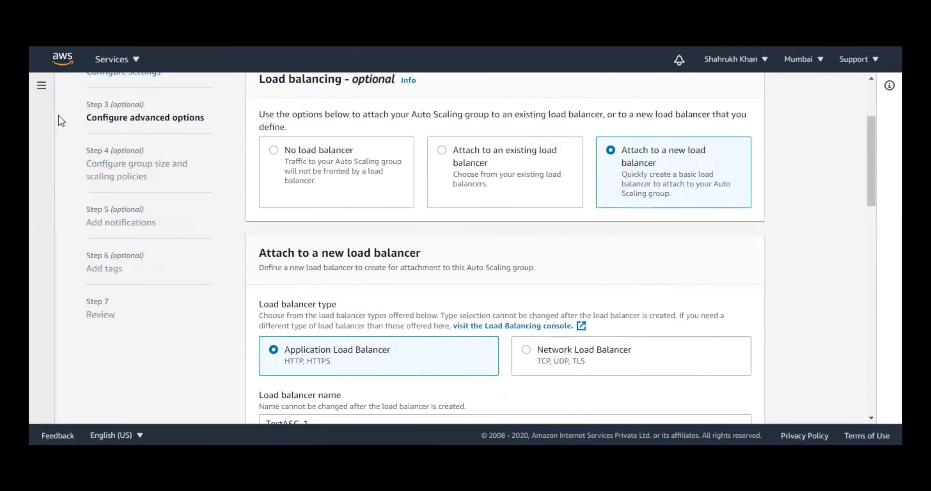
scroll(119, 277, down, 10)
scroll(118, 277, down, 2)
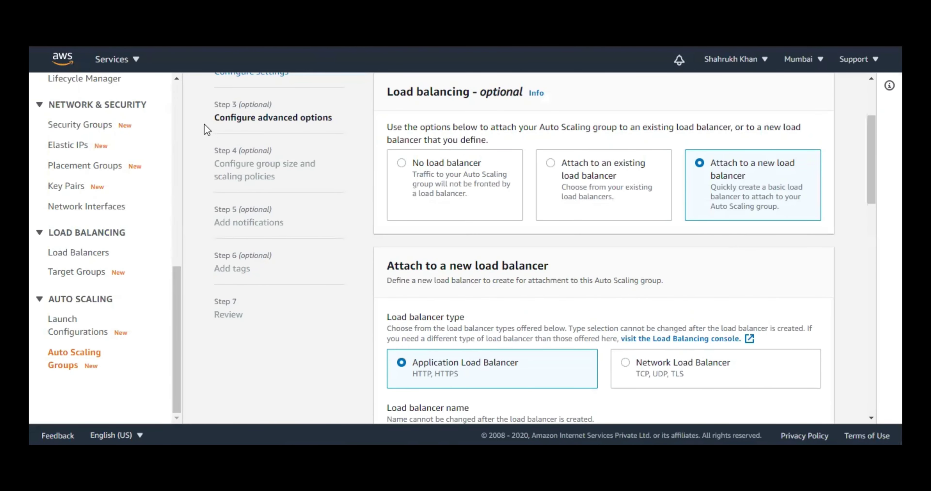
scroll(200, 145, up, 3)
scroll(161, 139, up, 7)
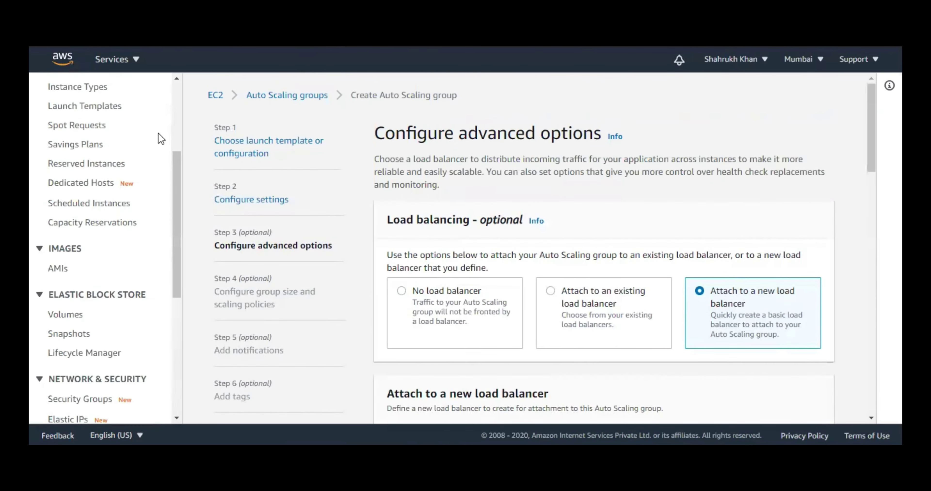
scroll(161, 139, up, 4)
click(150, 92)
scroll(618, 347, down, 2)
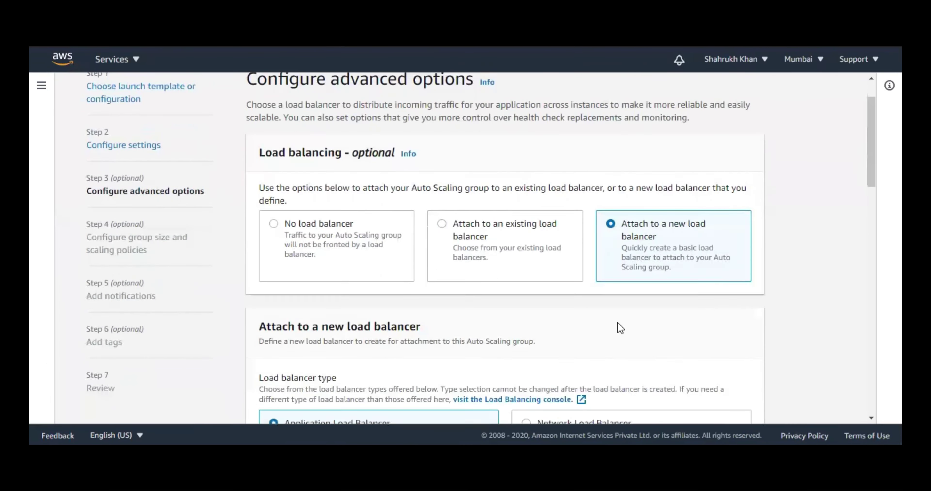
scroll(443, 217, down, 4)
scroll(479, 245, up, 2)
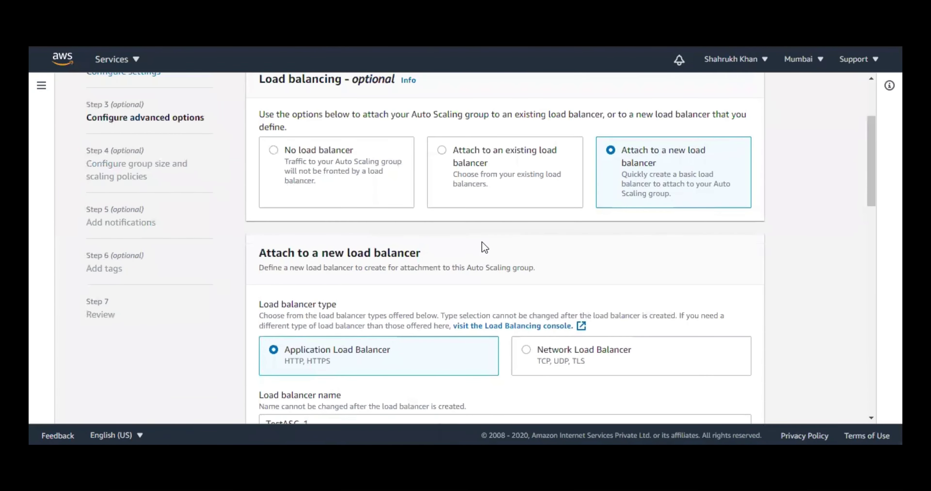
scroll(482, 242, down, 4)
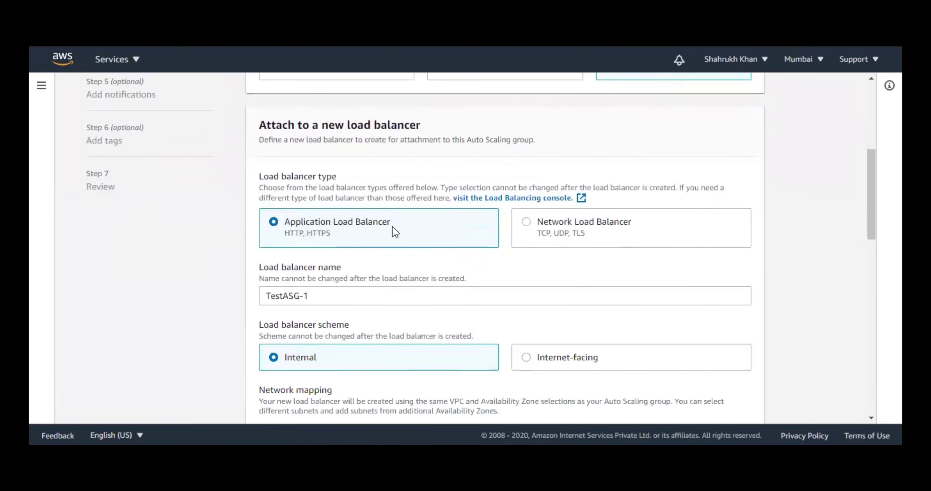
- Set the TestASG-1 scheme to Internet-facing, keeping the HTTP port 80 listener
scroll(382, 285, down, 4)
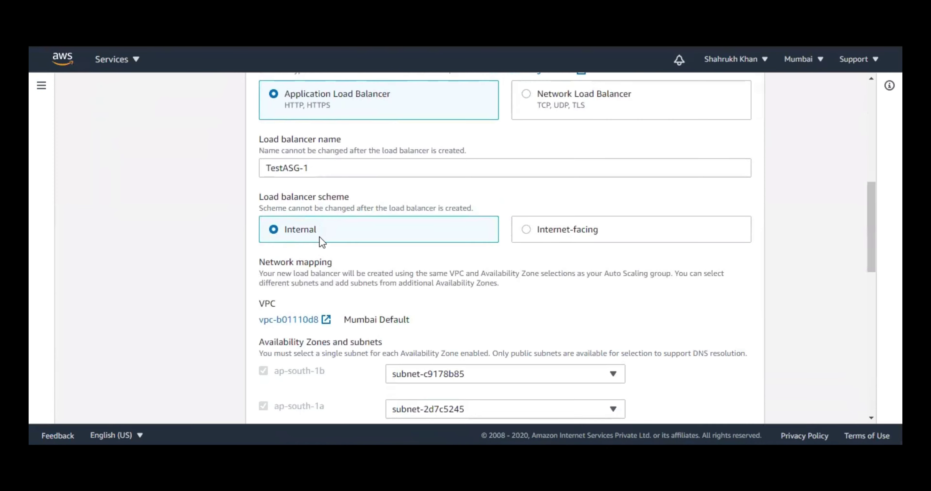
scroll(324, 240, down, 2)
click(574, 176)
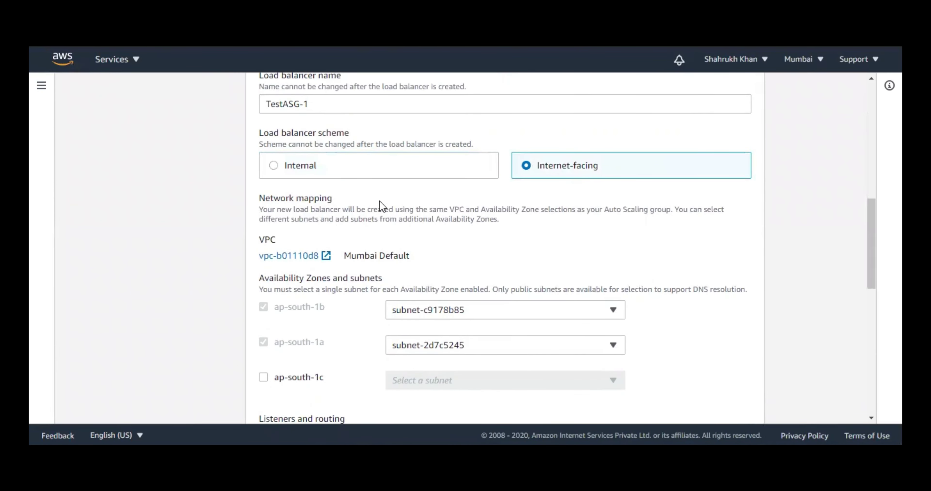
scroll(380, 208, down, 2)
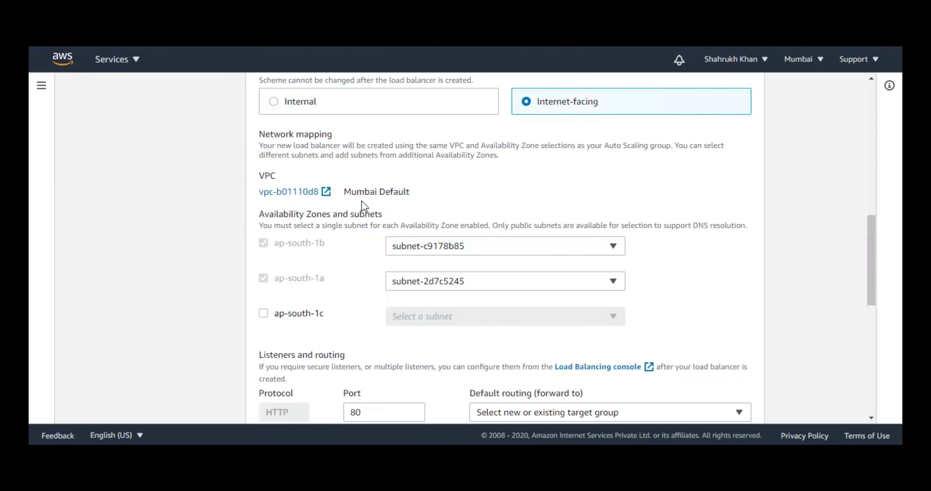
scroll(363, 202, down, 2)
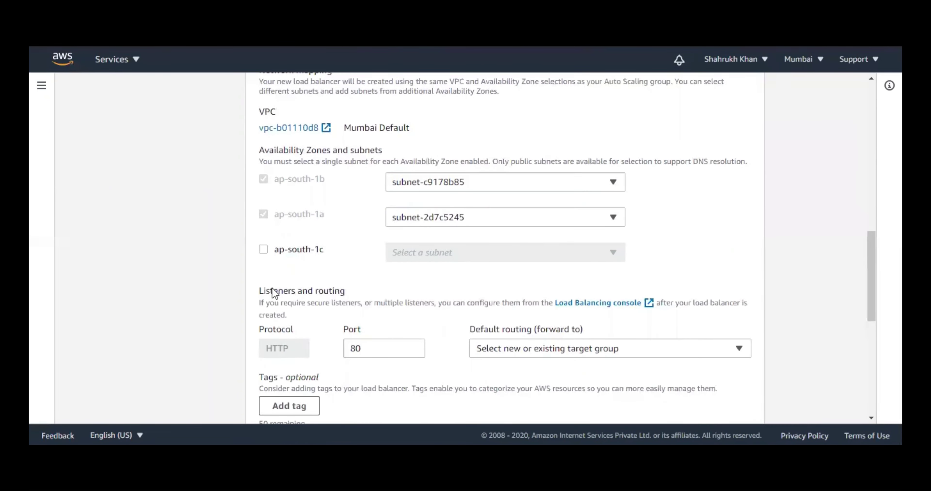
drag(258, 290, 347, 297)
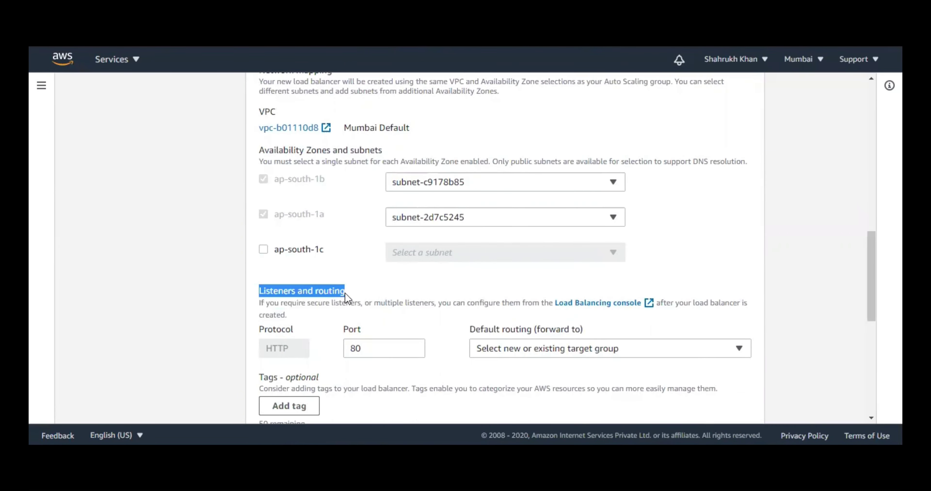
scroll(345, 292, down, 2)
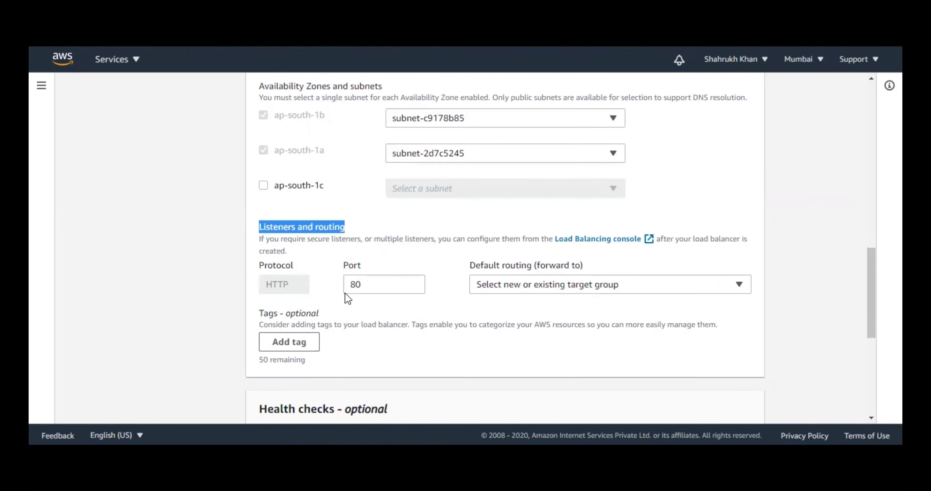
scroll(345, 292, down, 2)
scroll(345, 293, down, 4)
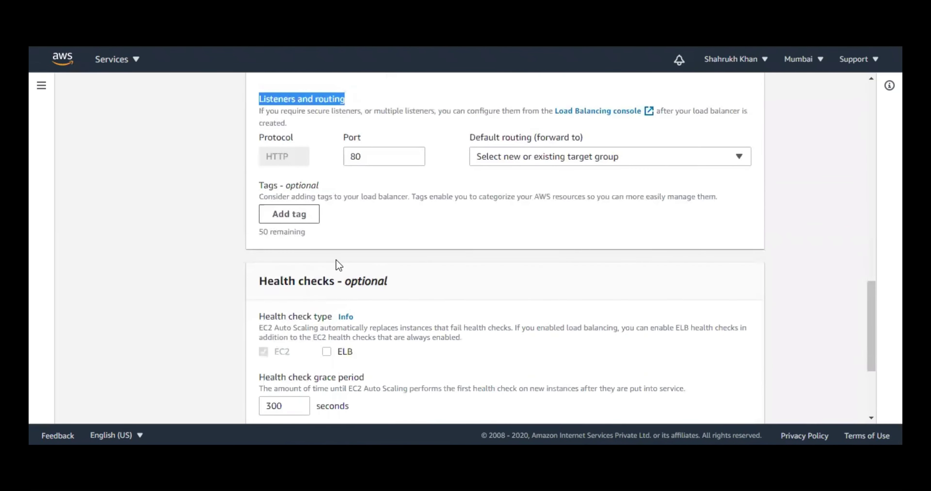
- Enable ELB health checks for the group
click(327, 288)
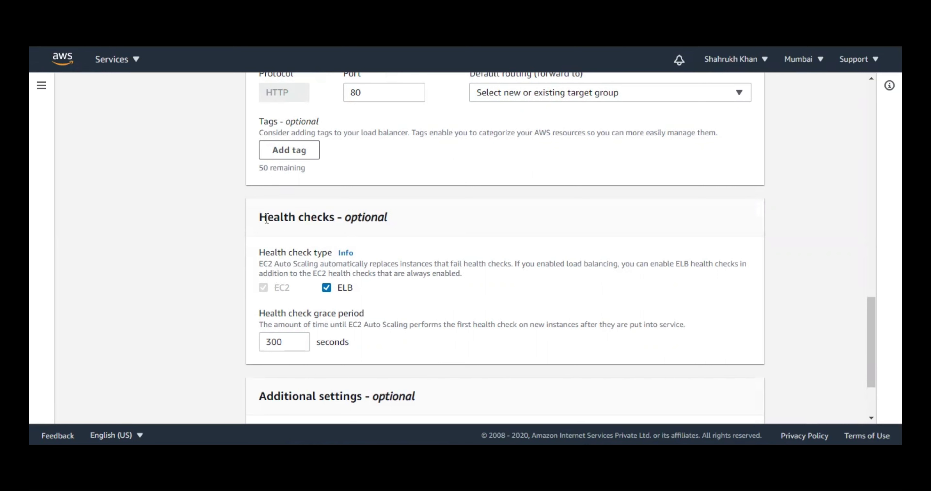
drag(267, 218, 400, 232)
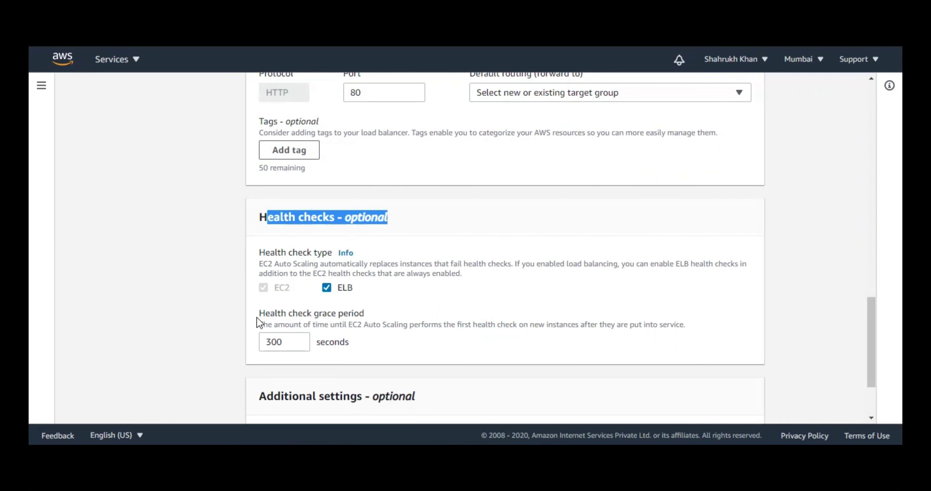
drag(258, 313, 363, 312)
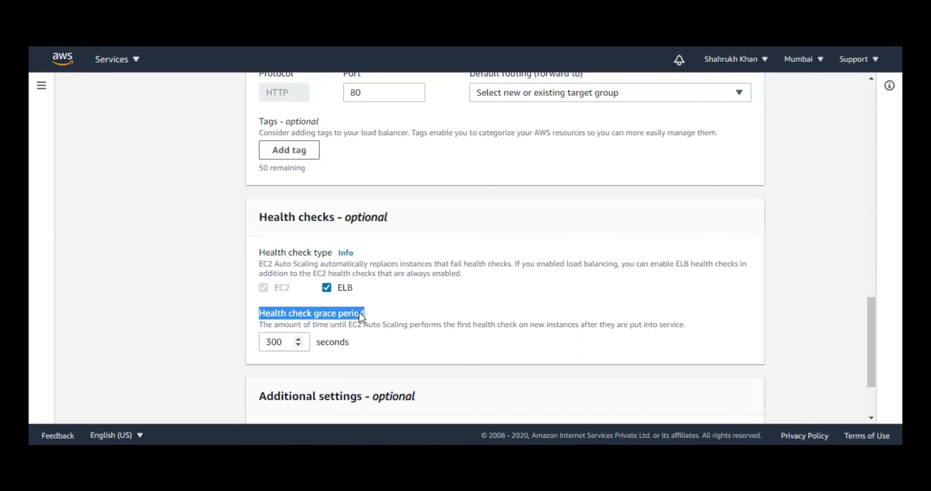
- Change the health check grace period from 300 to 30 seconds
click(285, 338)
double_click(286, 339)
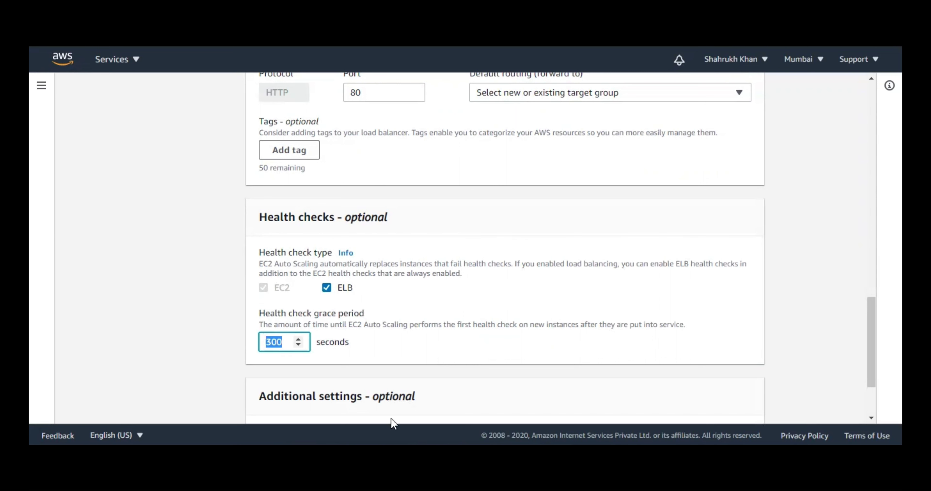
text(30)
click(392, 421)
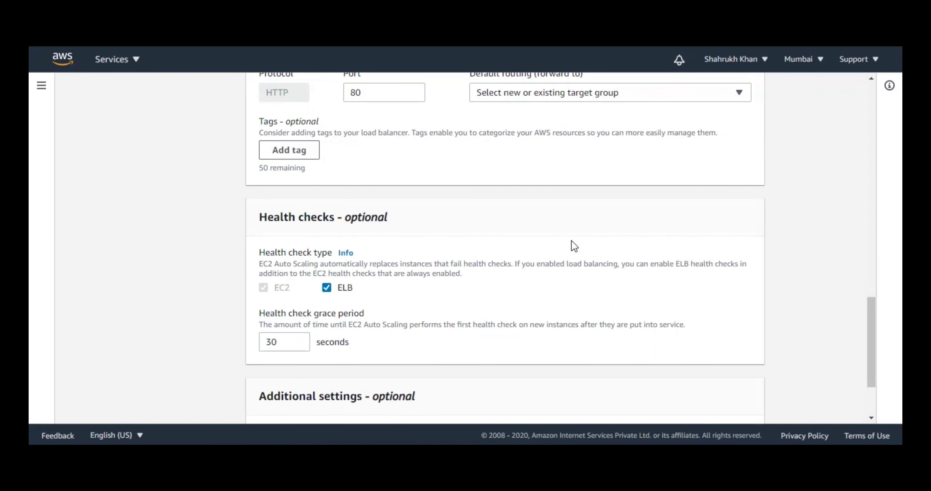
scroll(536, 245, down, 3)
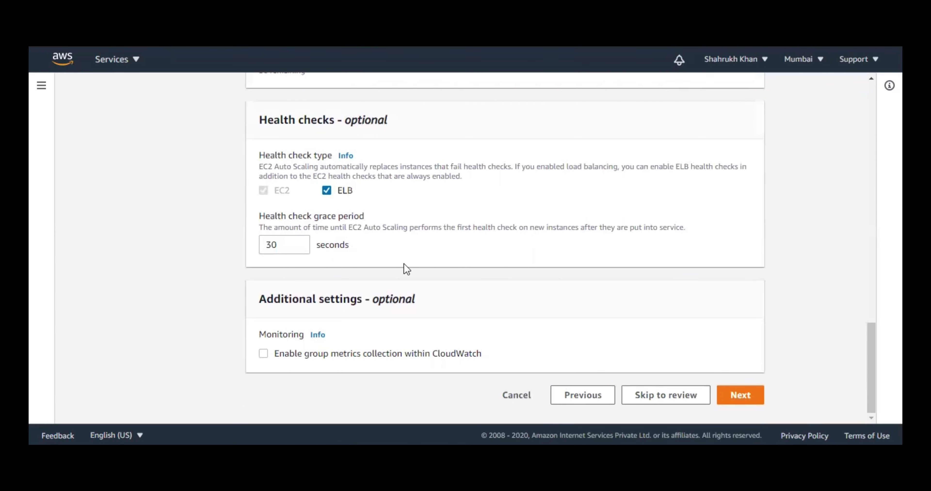
- Enable CloudWatch group metrics collection and try Next, revealing the missing target group error
click(284, 356)
click(752, 401)
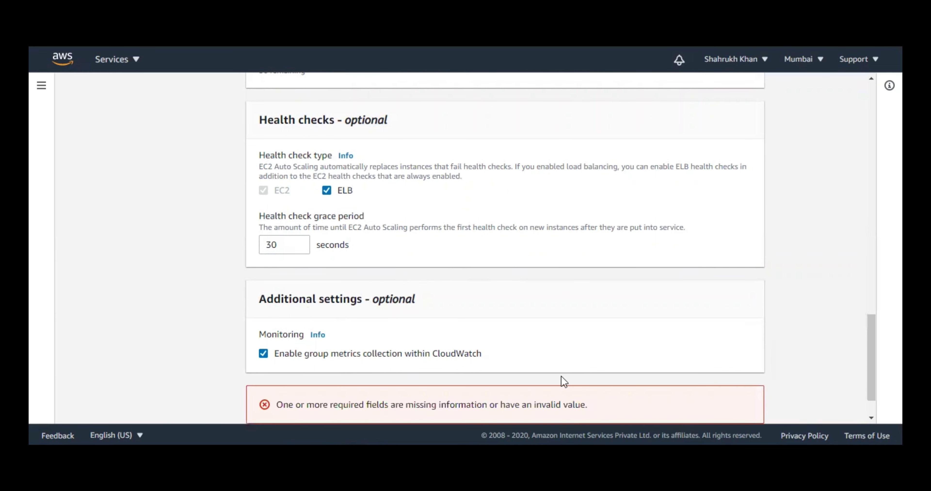
scroll(647, 306, down, 1)
scroll(658, 300, up, 9)
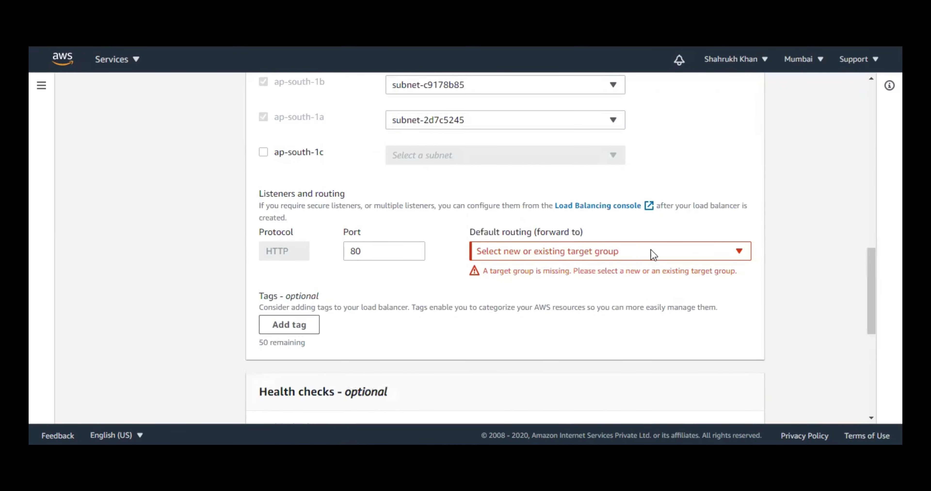
- Route the HTTP port 80 listener to a new target group named TargetTestASG-1
click(678, 250)
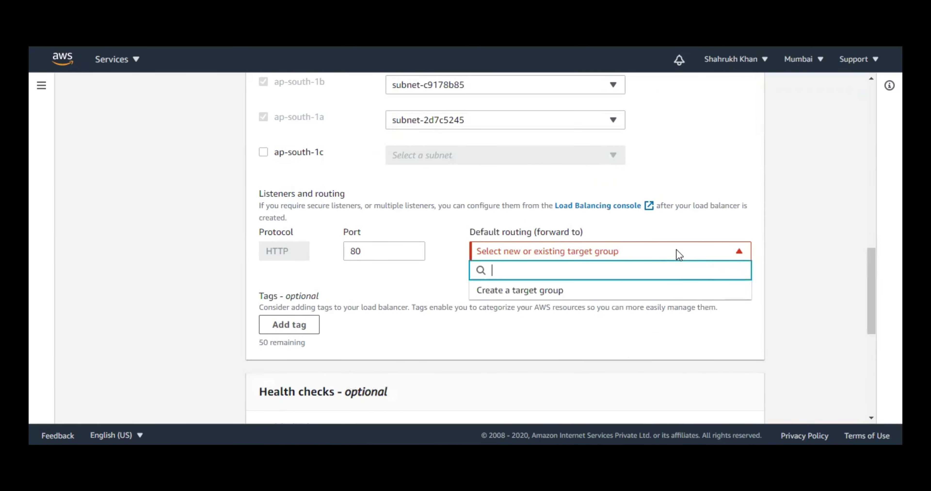
click(575, 291)
click(520, 311)
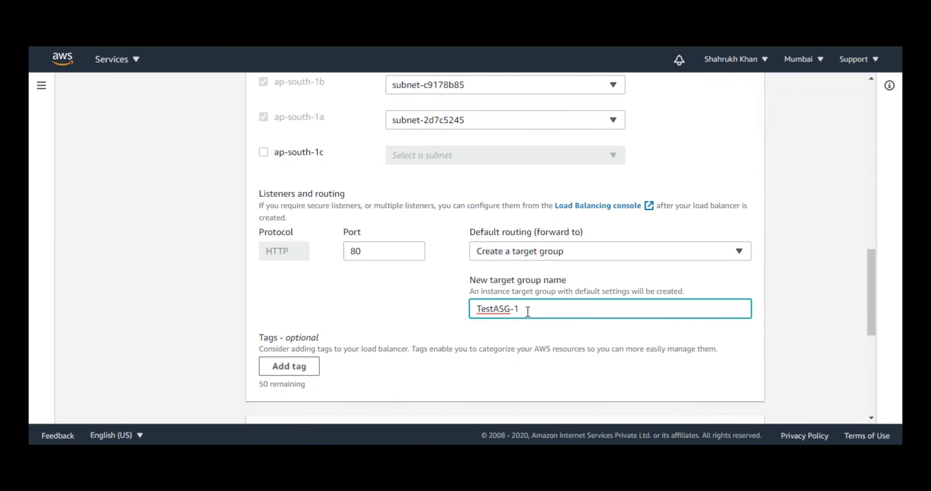
click(478, 309)
text(Target)
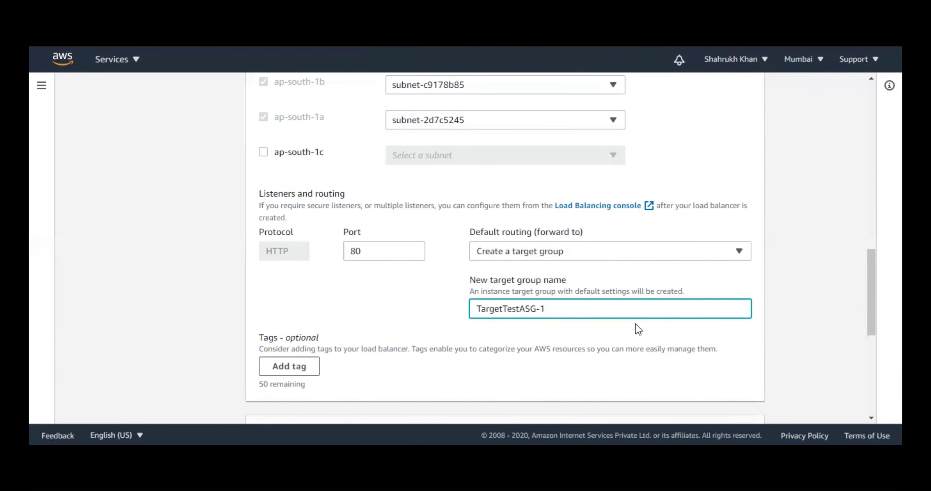
click(748, 326)
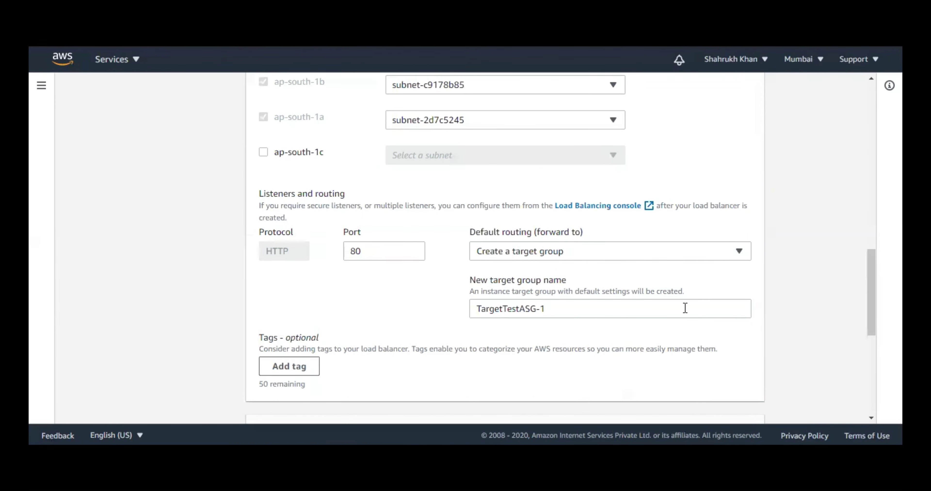
scroll(772, 326, down, 3)
scroll(772, 326, down, 2)
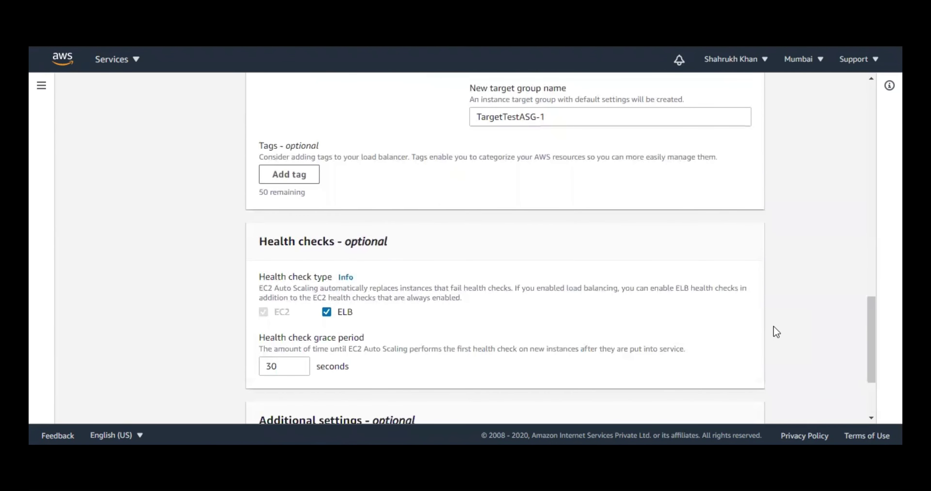
scroll(774, 326, down, 3)
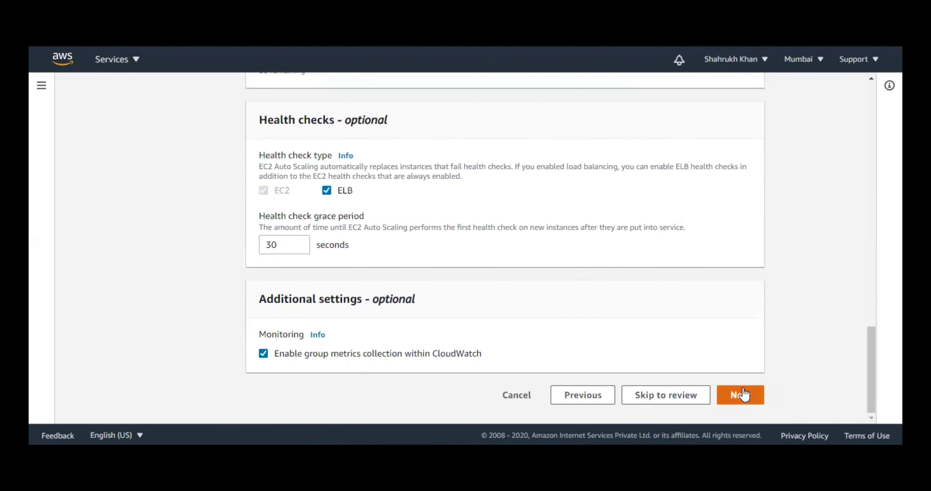
- In Group size, set maximum capacity to 3, leaving desired and minimum at 1
click(741, 395)
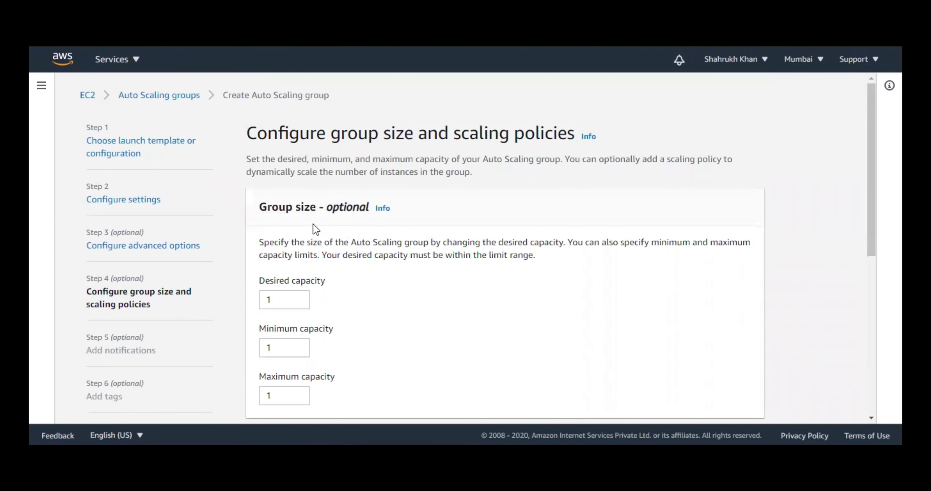
drag(264, 206, 347, 226)
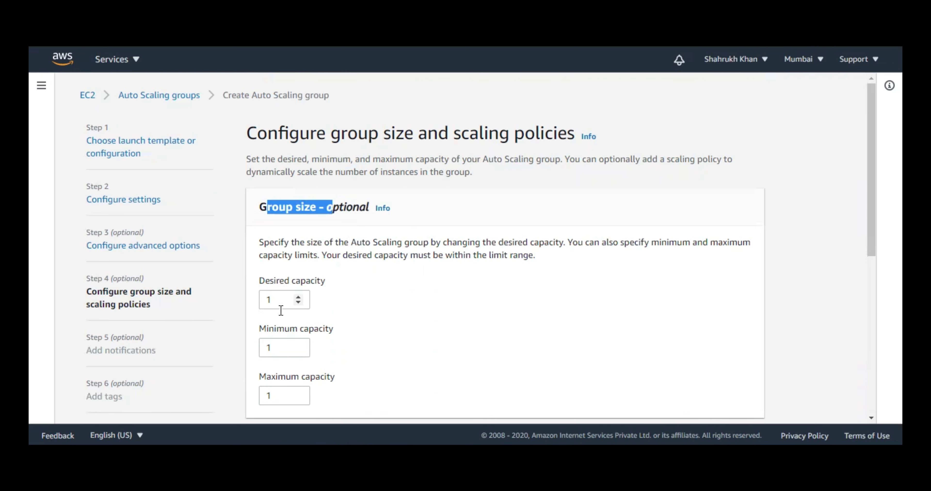
click(280, 346)
scroll(340, 356, down, 2)
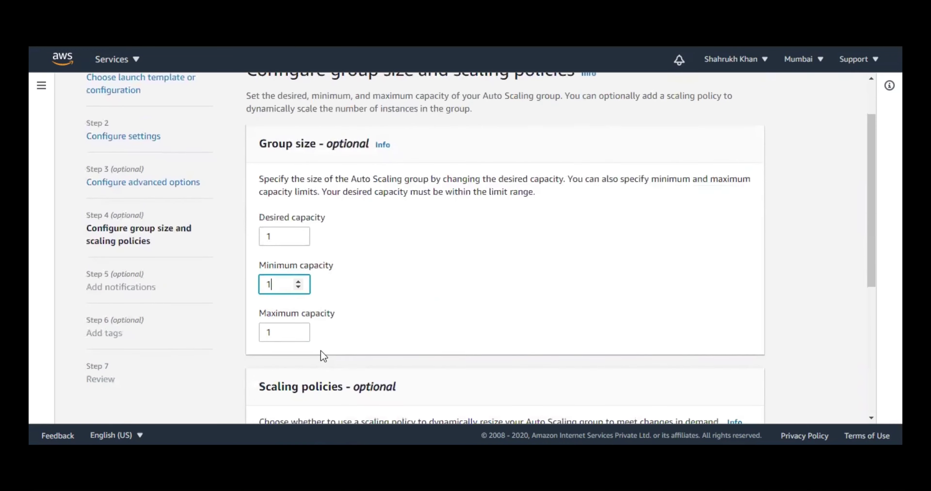
double_click(281, 330)
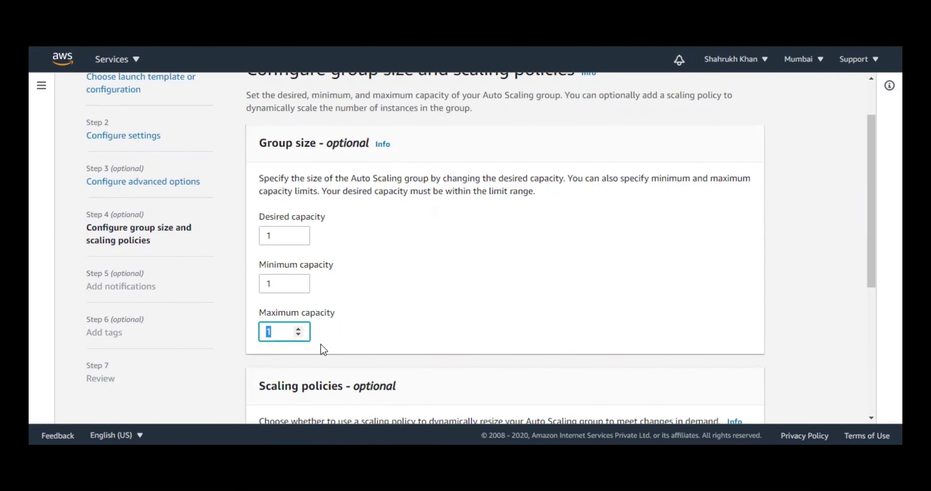
text(3)
click(807, 261)
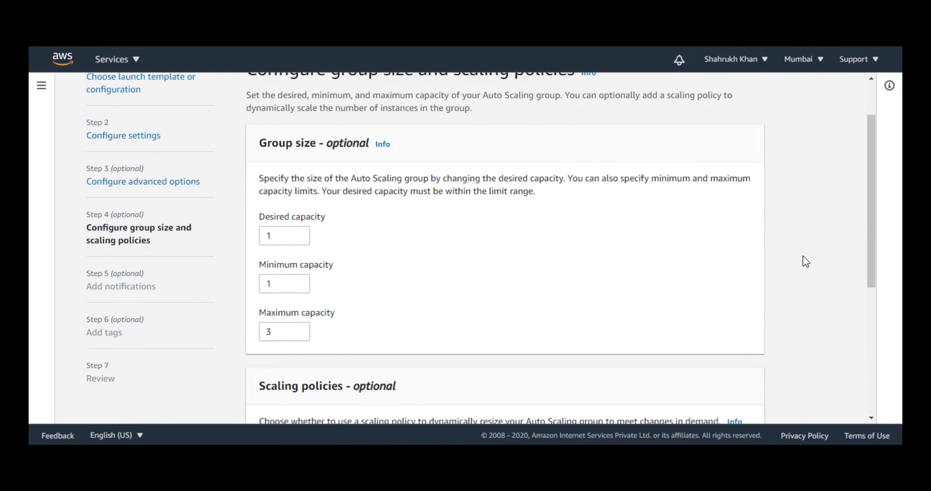
scroll(712, 268, down, 4)
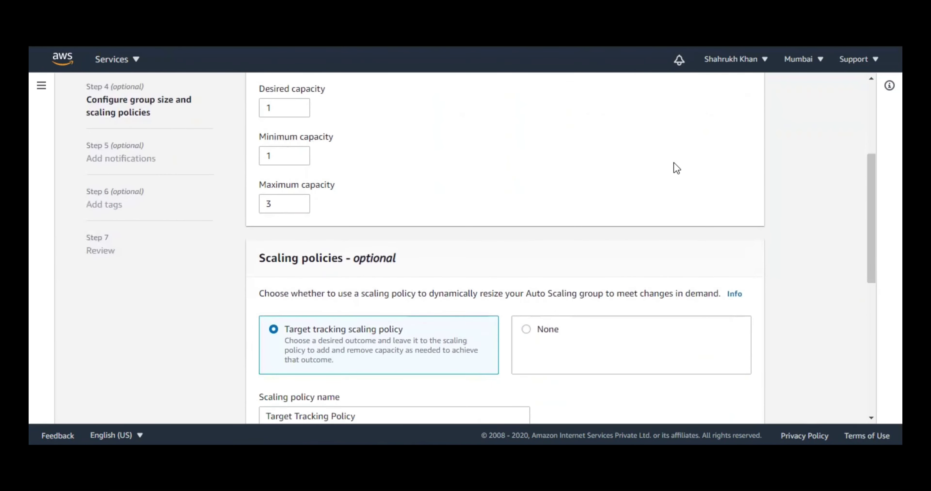
- Keep the target tracking policy on Average CPU utilization with target value 50
scroll(674, 163, down, 2)
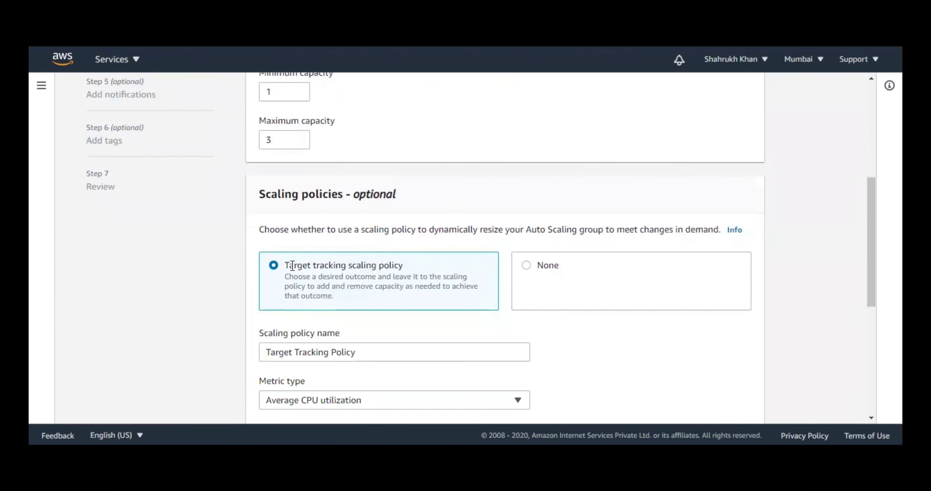
drag(293, 266, 433, 272)
scroll(545, 194, down, 2)
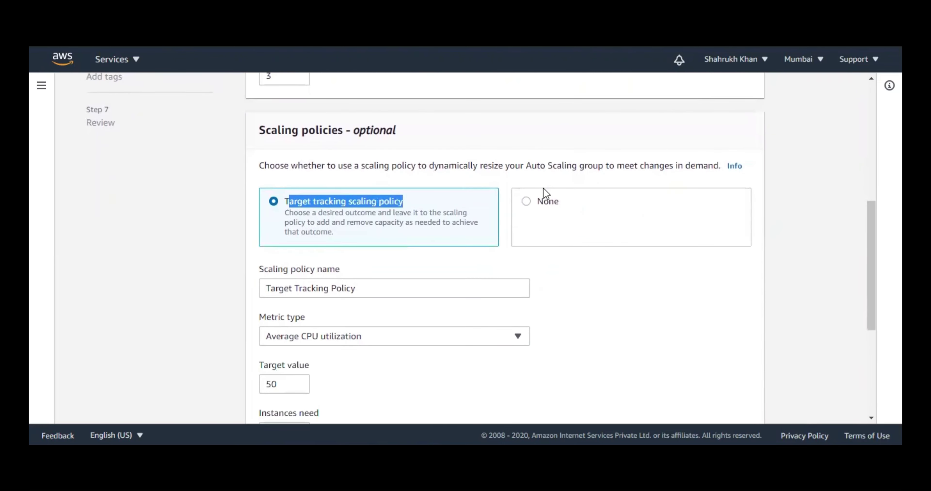
scroll(545, 193, down, 2)
click(358, 274)
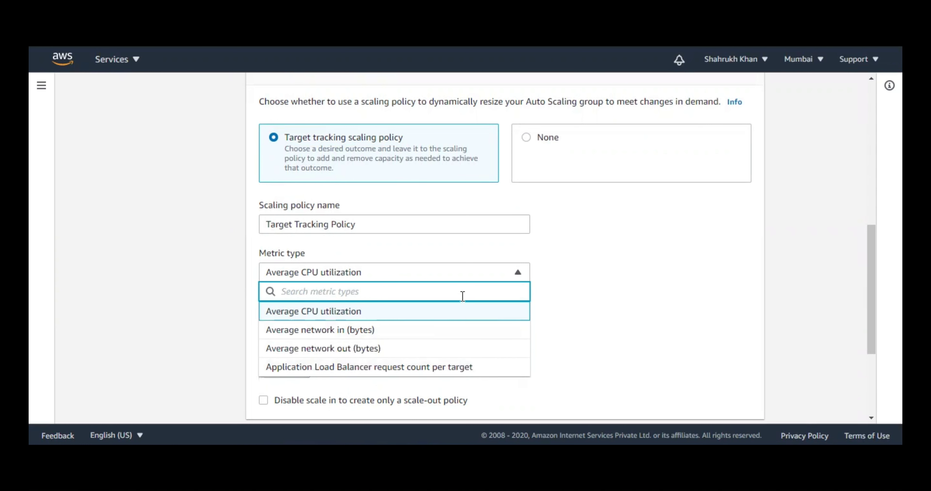
click(301, 314)
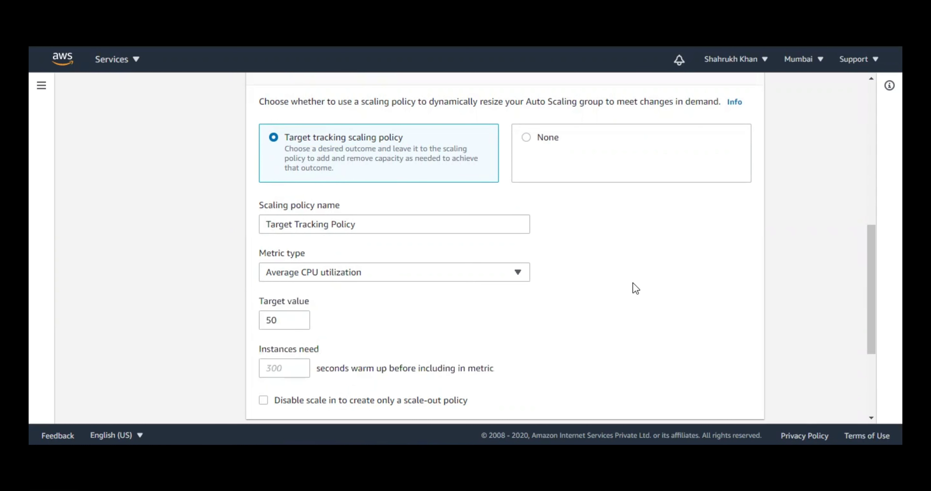
click(282, 322)
scroll(557, 302, down, 1)
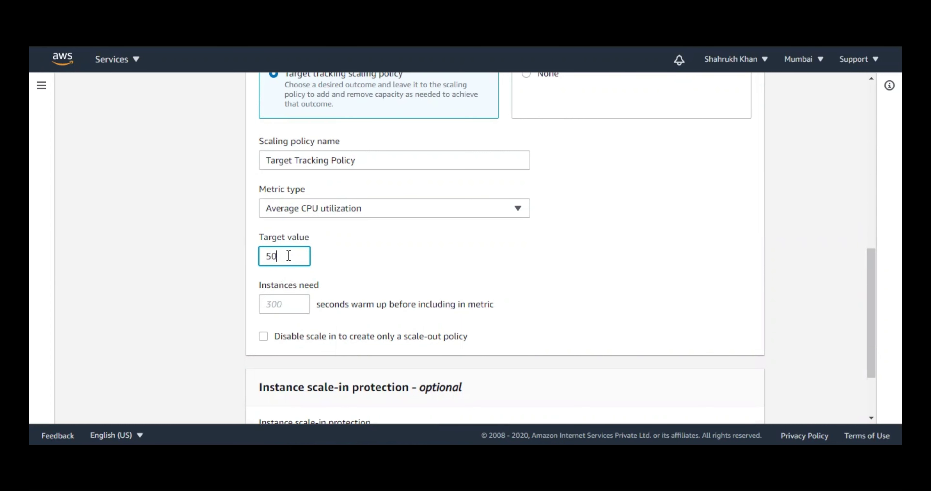
- Set instance warm-up to 10 seconds, leaving scale-out-only behaviour off
drag(259, 287, 340, 289)
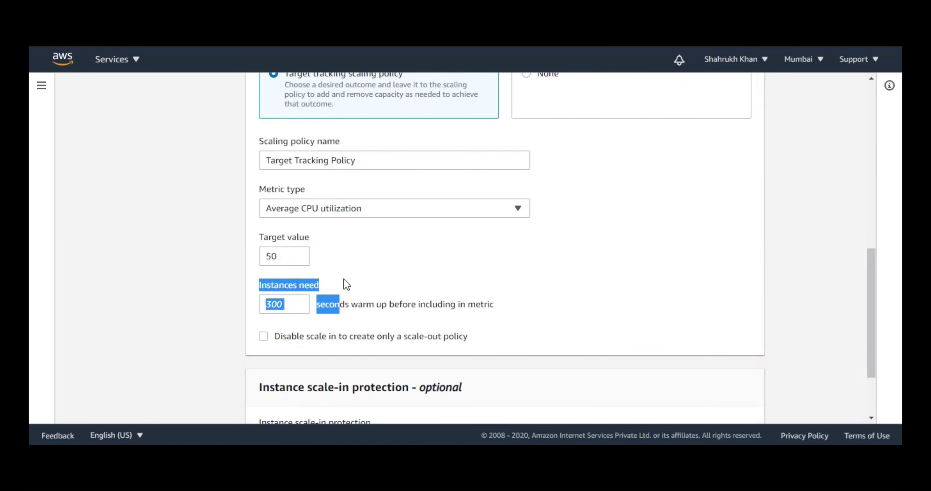
click(312, 306)
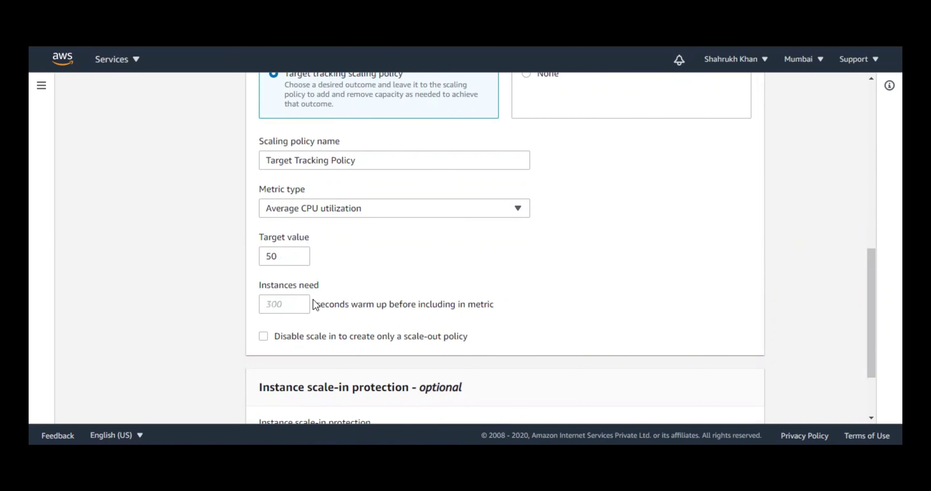
click(284, 306)
text(10)
click(672, 274)
click(340, 342)
click(339, 338)
- Leave instance scale-in protection unchecked and advance to the Add notifications step
scroll(718, 278, down, 3)
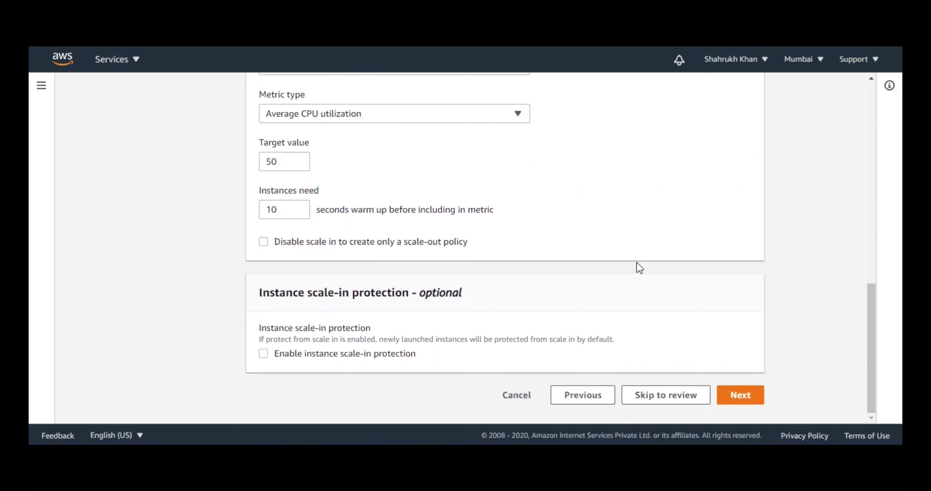
drag(255, 293, 462, 297)
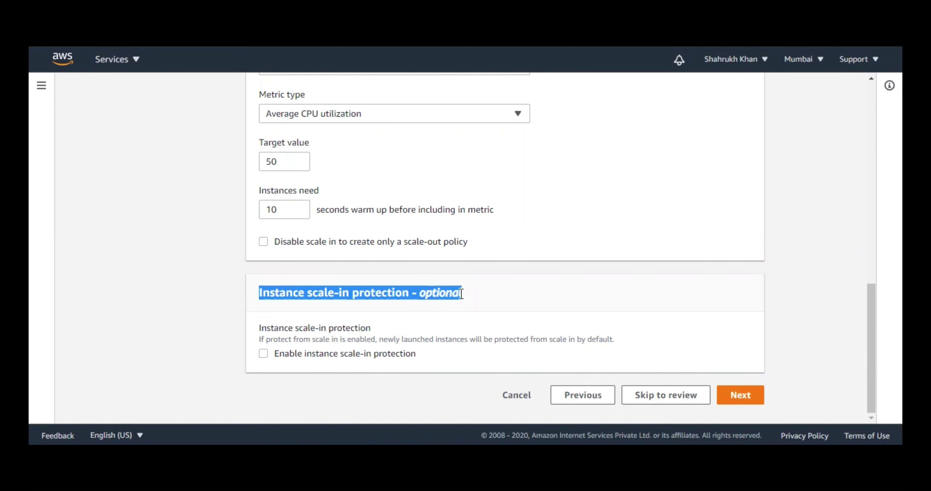
click(762, 341)
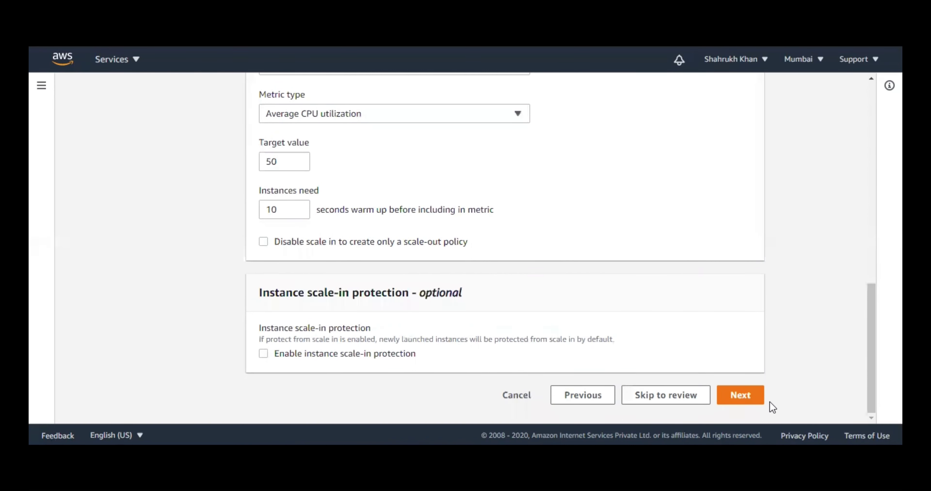
click(754, 399)
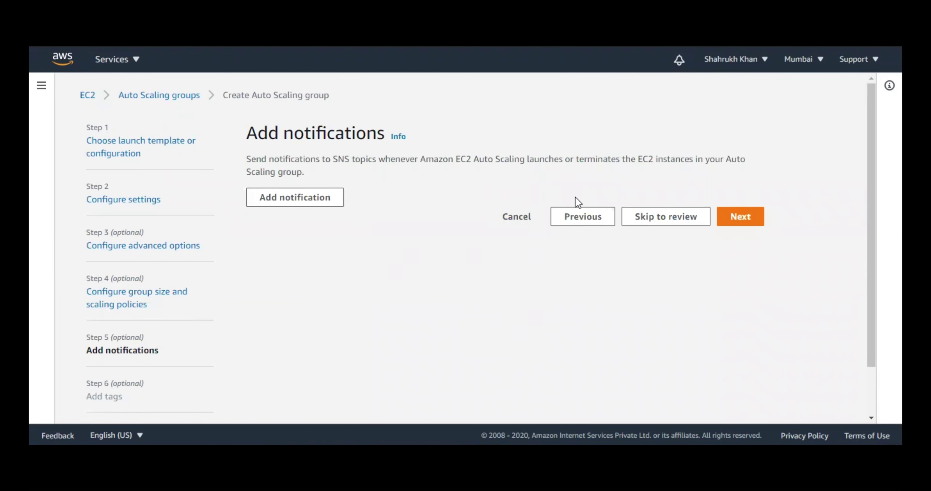
- Skip notifications and add a tag with Key Name and Value TESTASG, applied to new instances
click(741, 218)
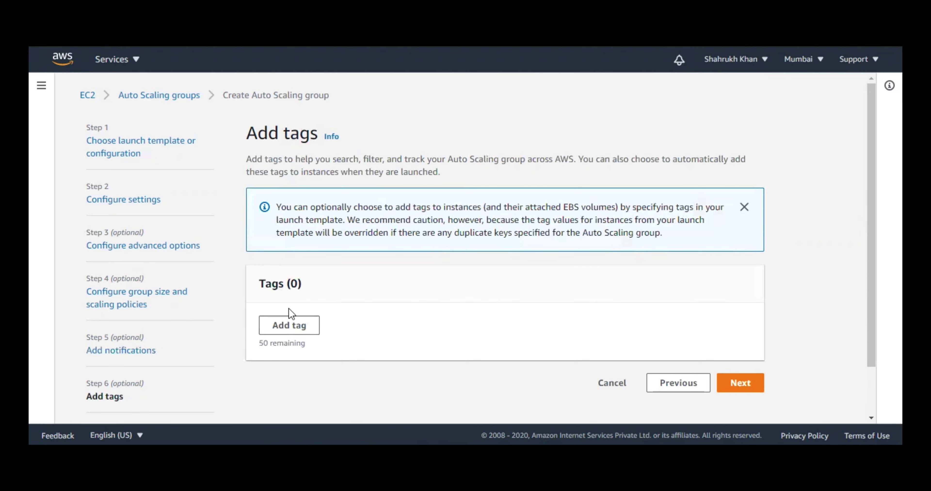
click(291, 324)
click(351, 342)
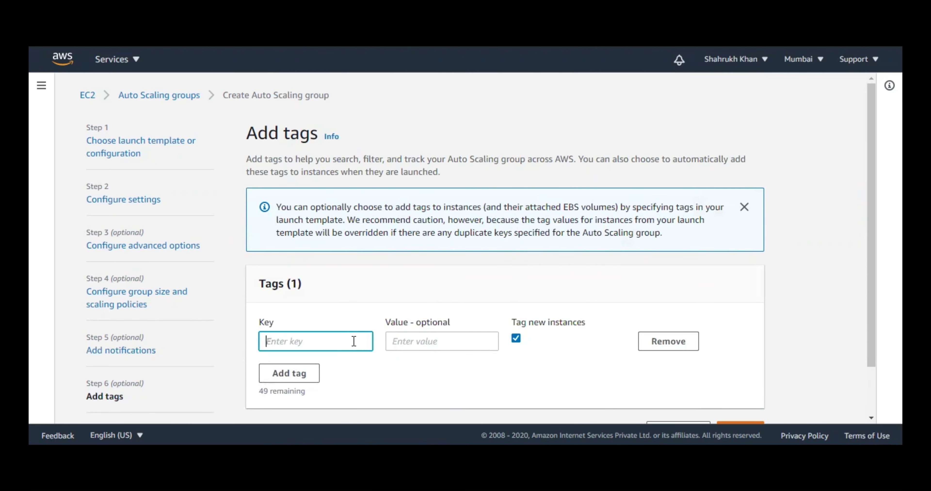
text(Name)
key(Tab)
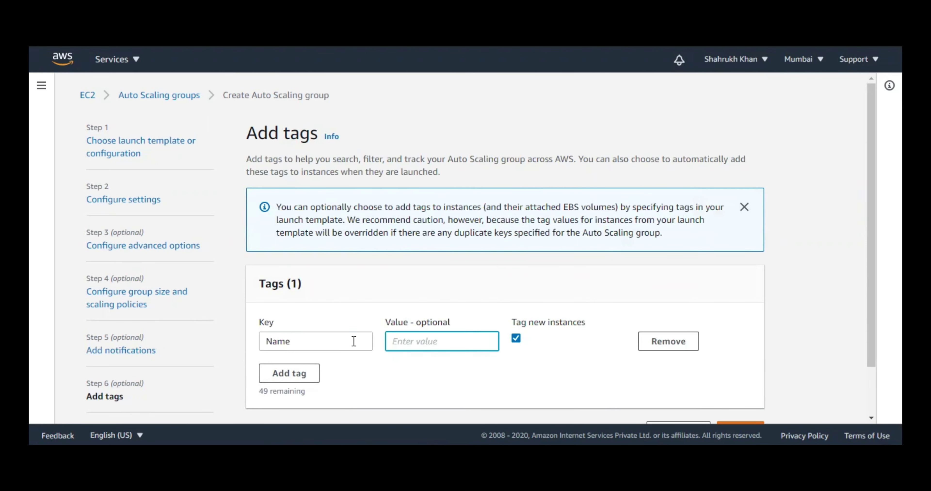
text(TESTASF)
key(BackSpace)
text(G)
click(739, 349)
scroll(817, 287, down, 2)
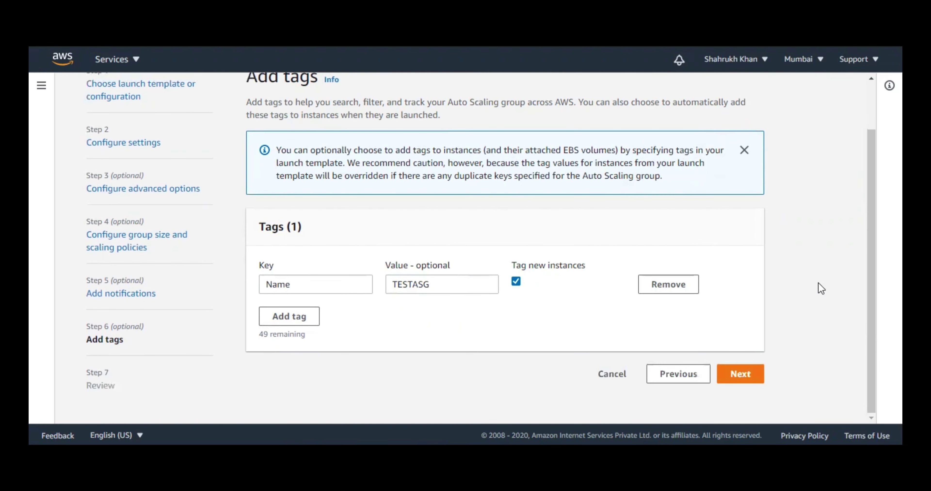
- Review the settings and create the TestASG Auto Scaling group
click(735, 374)
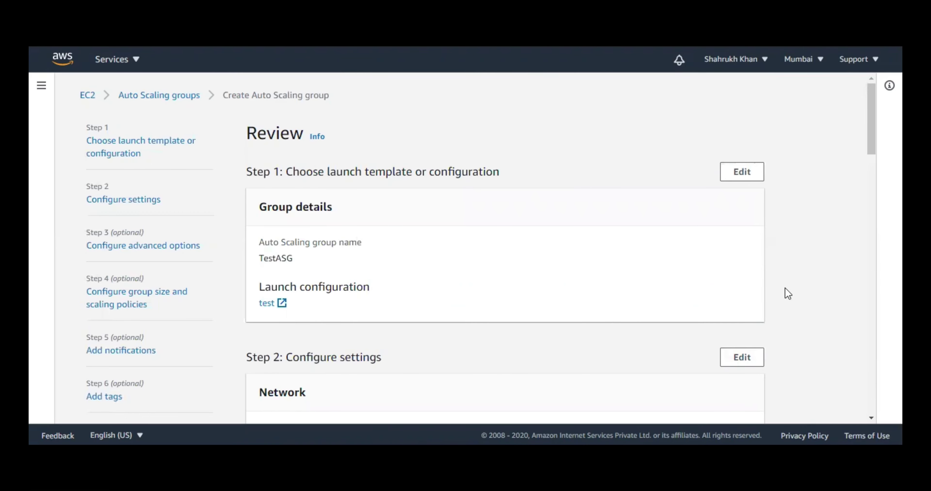
scroll(788, 293, down, 20)
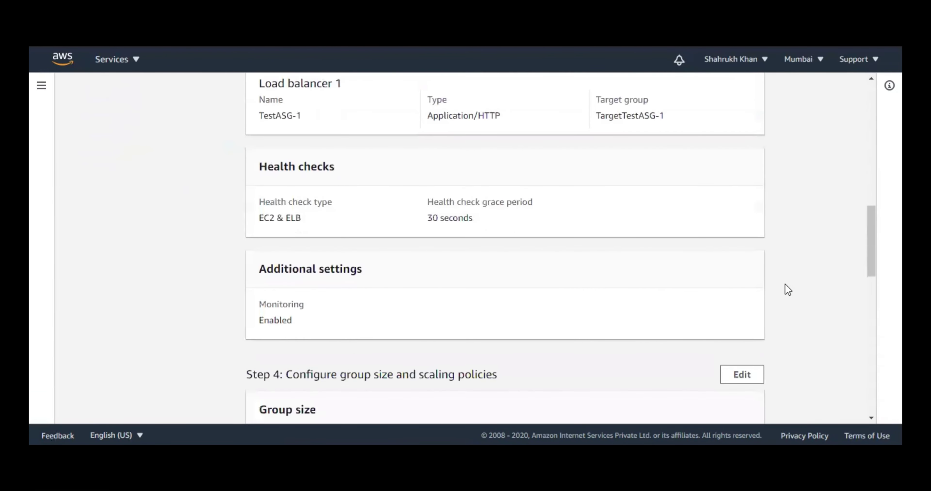
scroll(789, 289, down, 15)
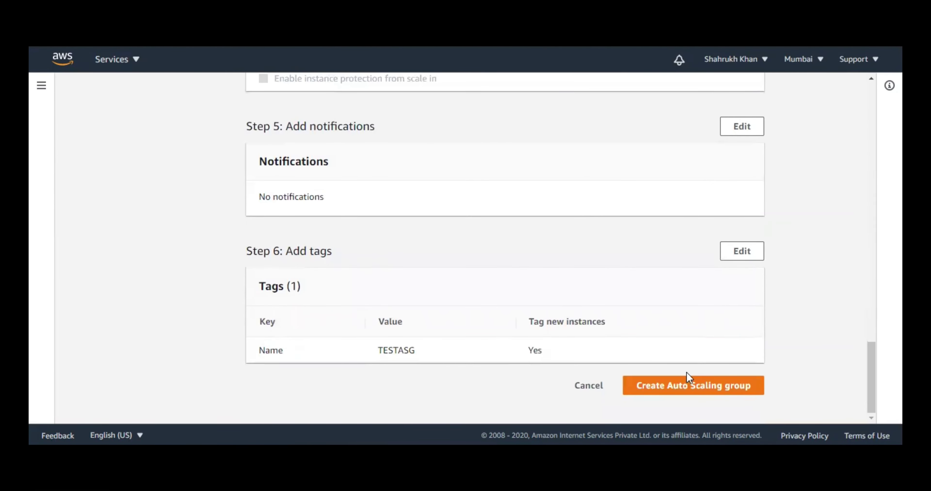
click(689, 380)
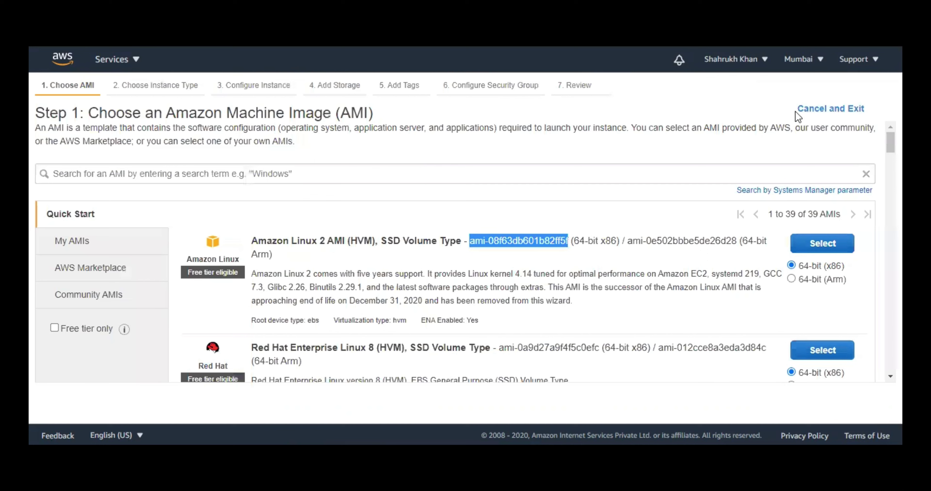
- Open target group TargetTestASG-1 and view its registered targets, including the TESTASG instance
click(815, 109)
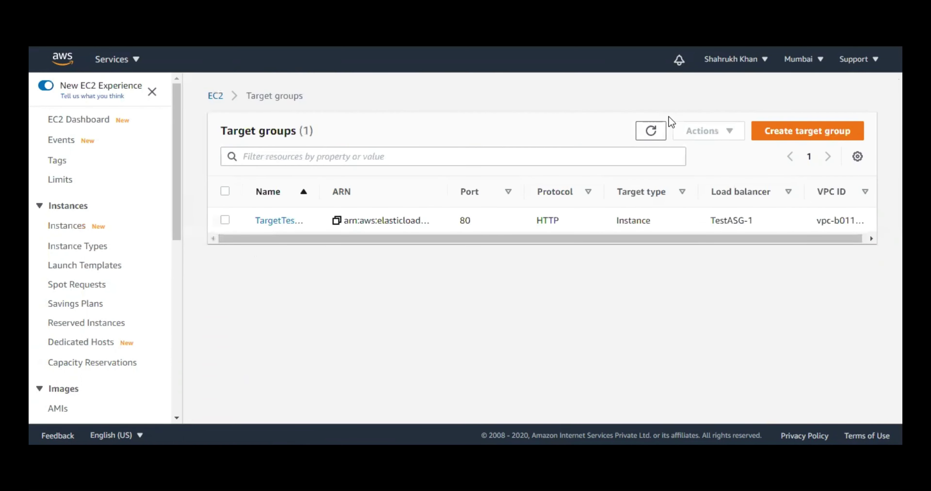
click(288, 221)
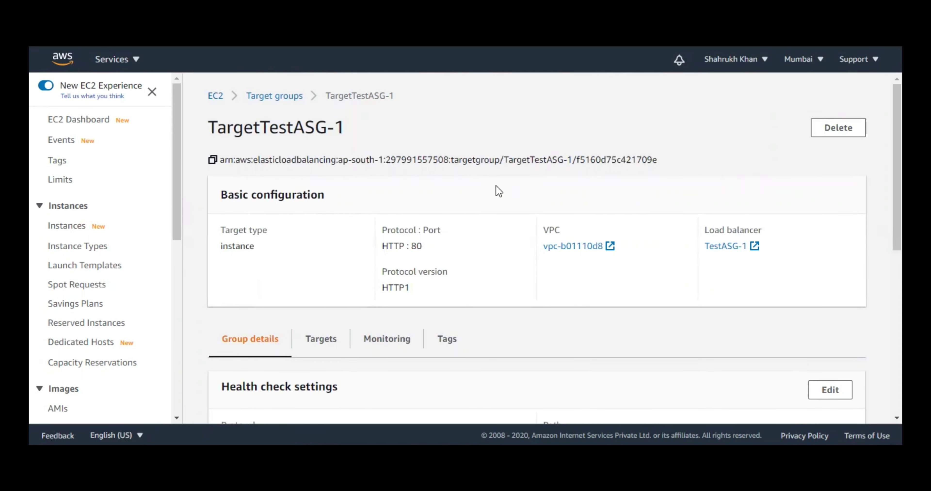
scroll(371, 286, down, 2)
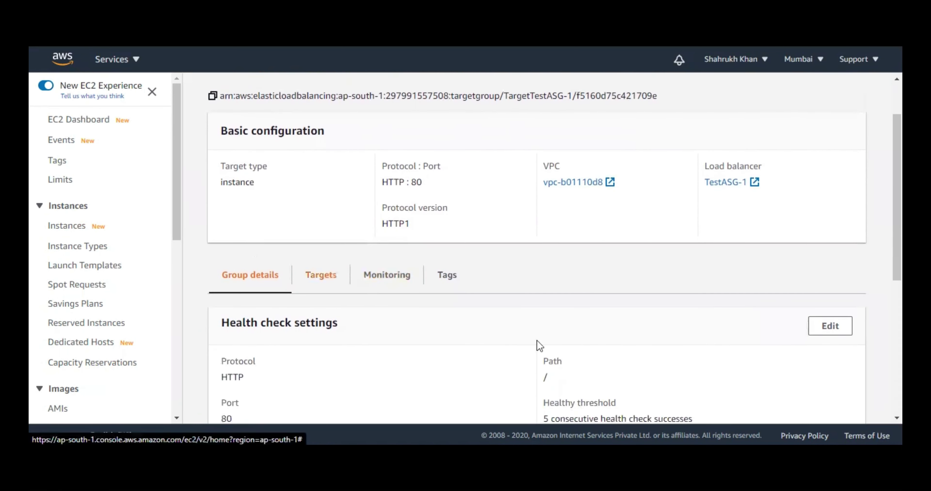
click(321, 275)
scroll(586, 266, down, 2)
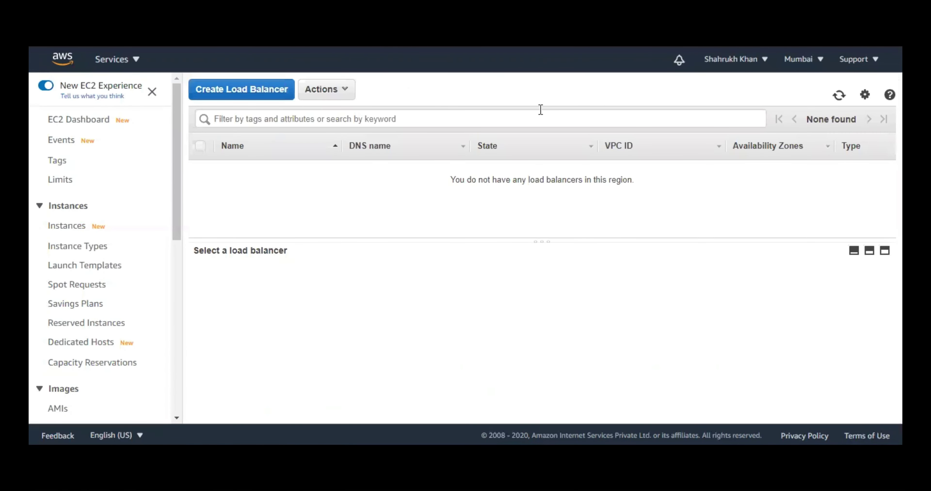
- Refresh the load balancer, instance and target lists until TestASG-1 appears provisioning
click(837, 97)
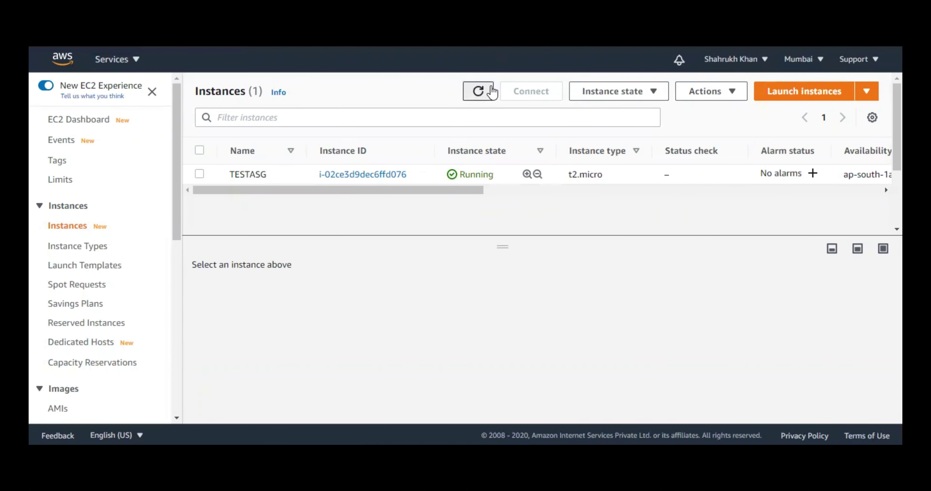
click(491, 92)
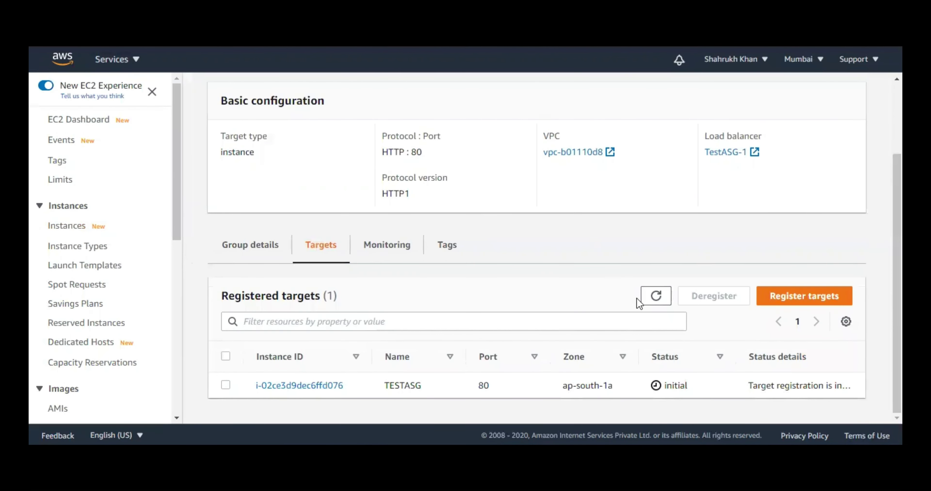
click(651, 297)
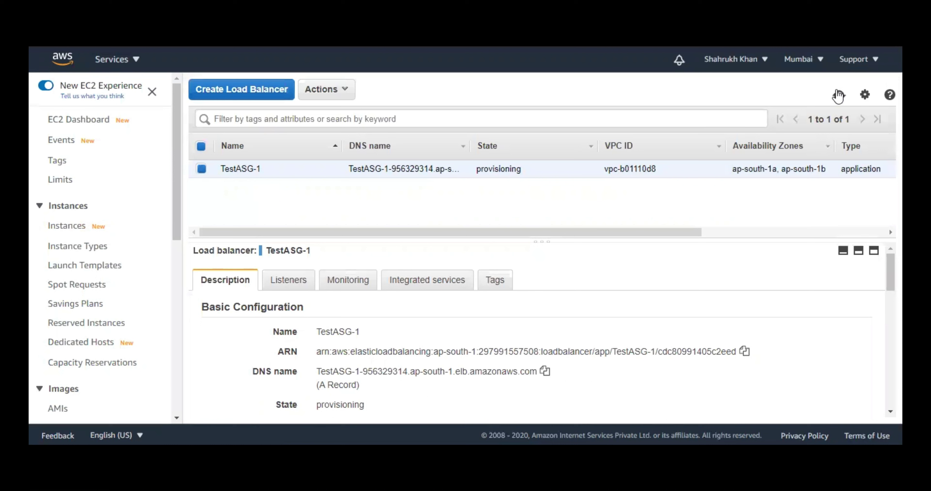
click(838, 95)
- Refresh until TestASG-1 is active with a healthy target, then copy its DNS name
click(838, 95)
click(838, 95)
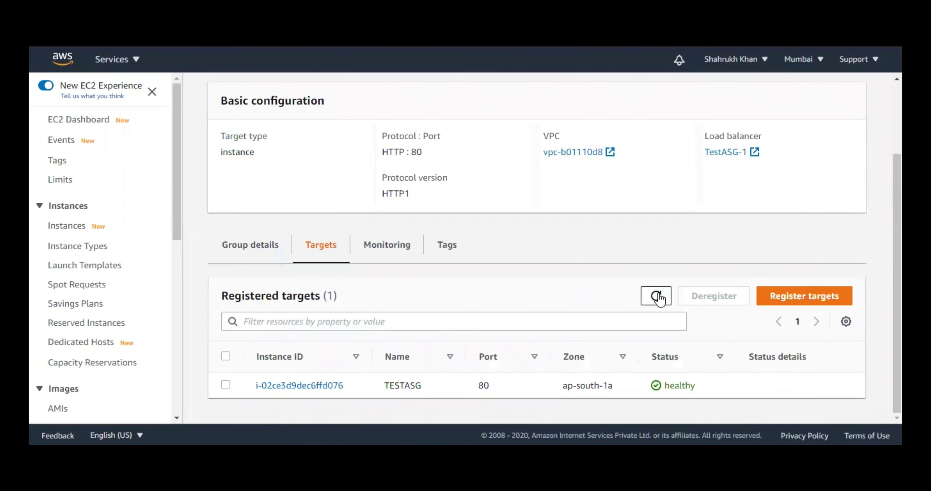
click(659, 296)
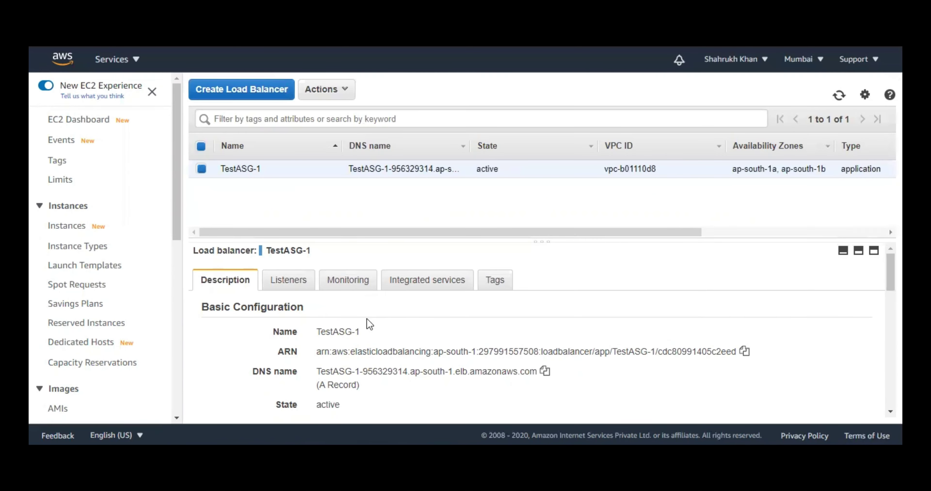
click(545, 371)
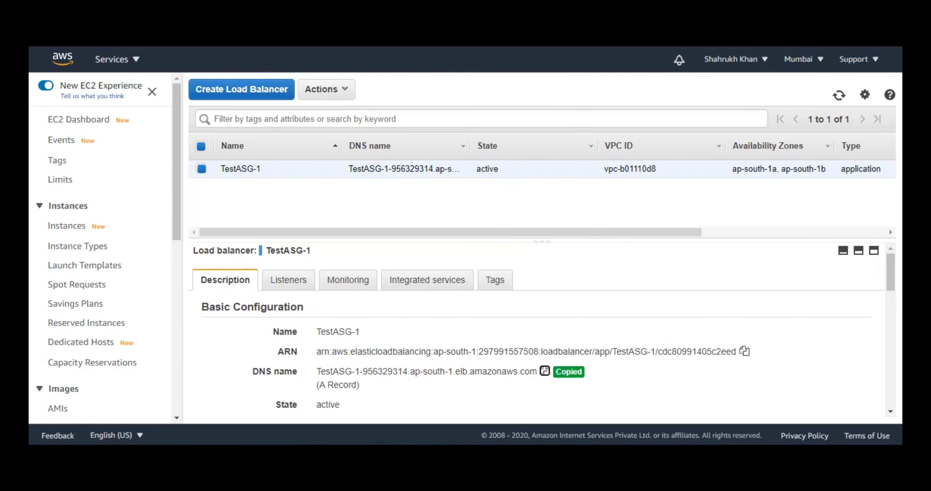
- Load the copied DNS name in a new tab to see WELCOME TO AWS MACHINE, then refresh EC2 Instances
key(ctrl+t)
right_click(399, 45)
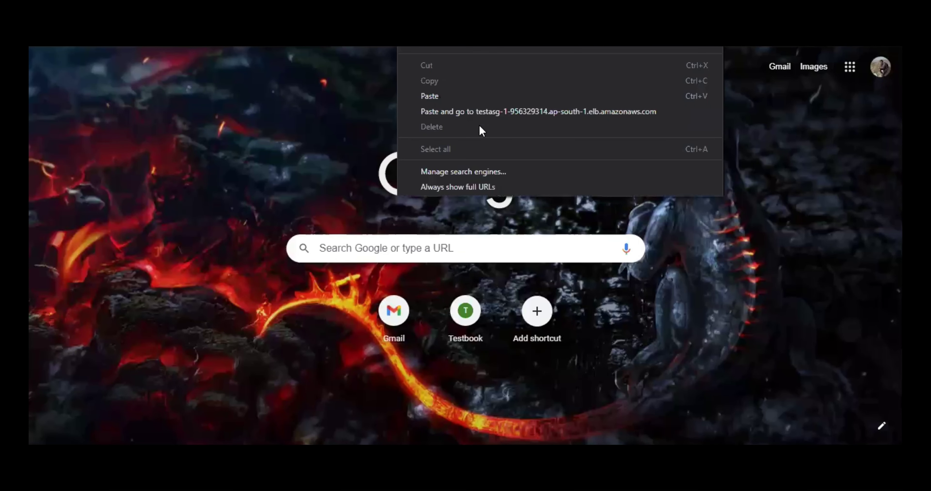
click(481, 111)
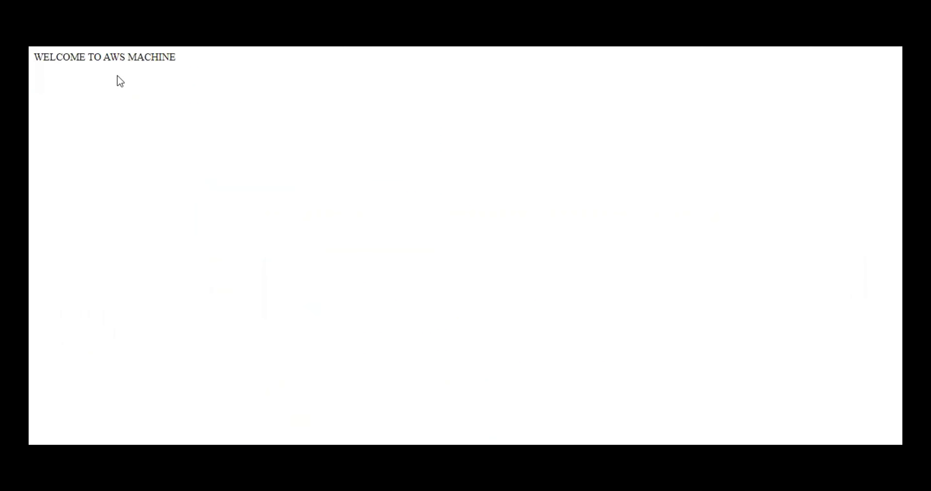
drag(170, 59, 31, 66)
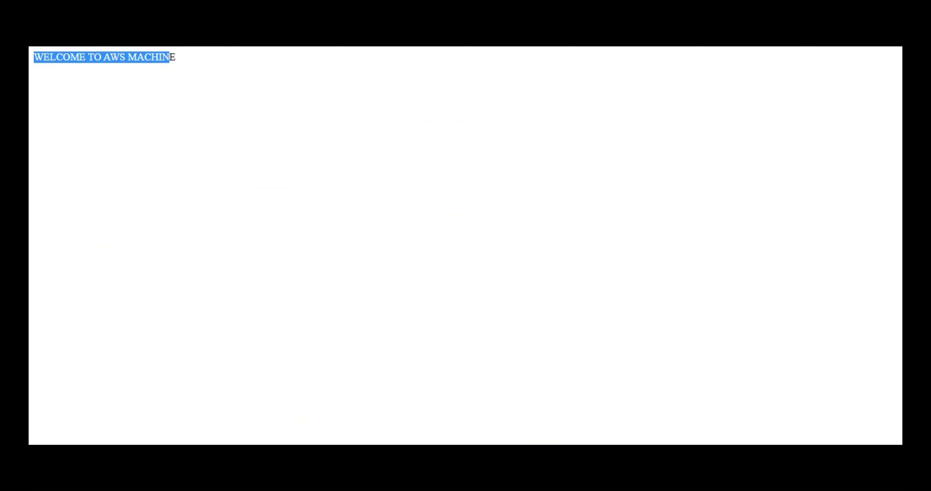
key(ctrl+Tab)
click(484, 94)
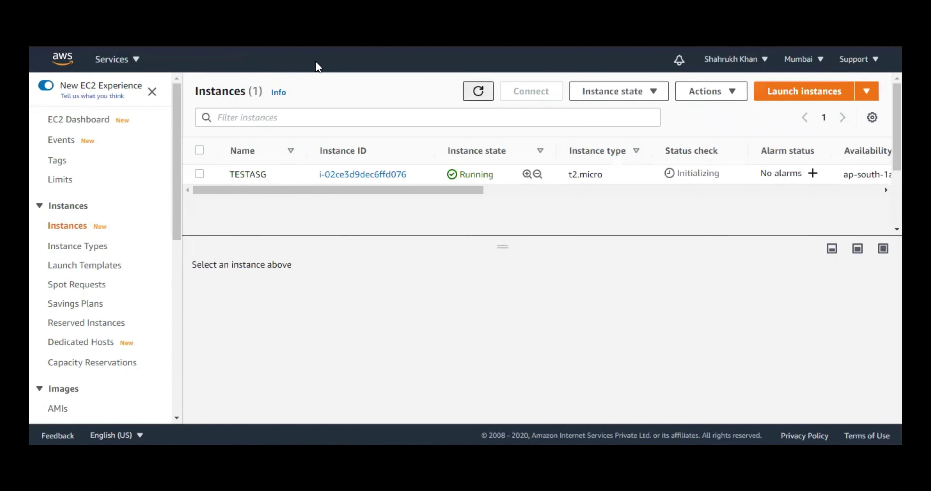
- Select TestASG on the Auto Scaling groups page, dismiss both banners and refresh its status
key(ctrl+Tab)
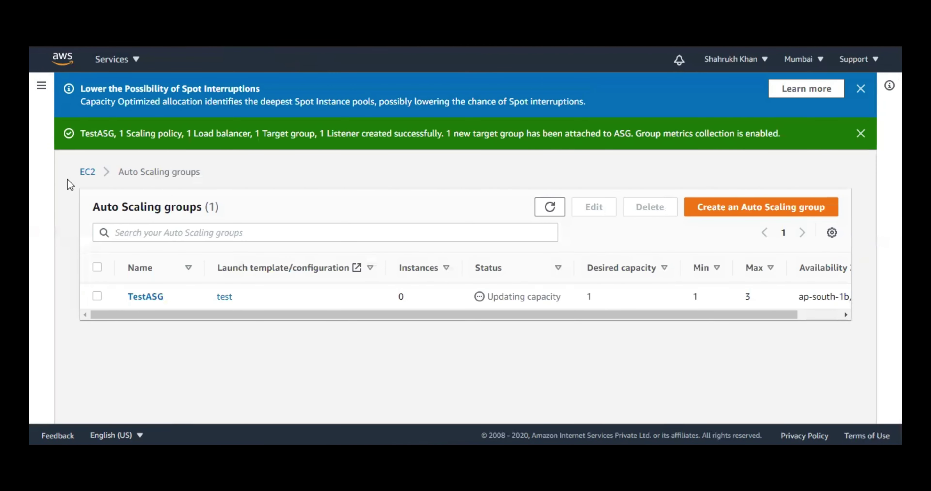
click(97, 297)
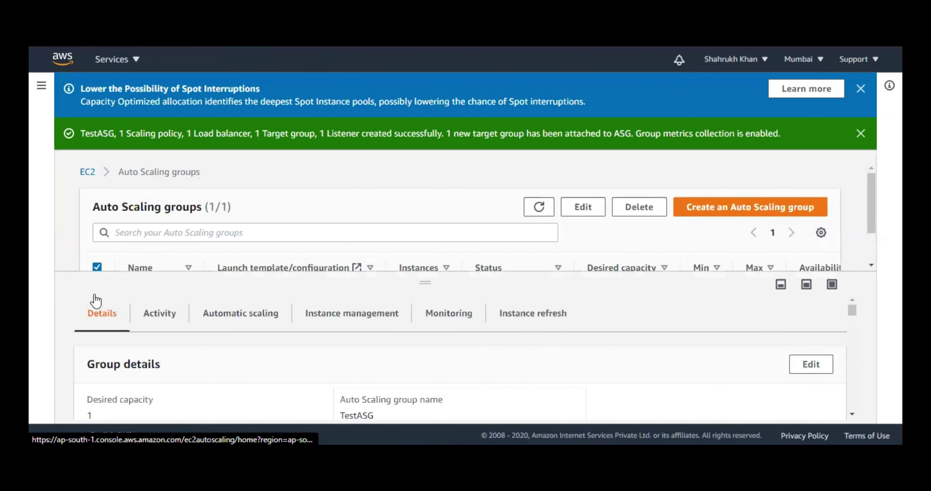
click(861, 134)
click(860, 88)
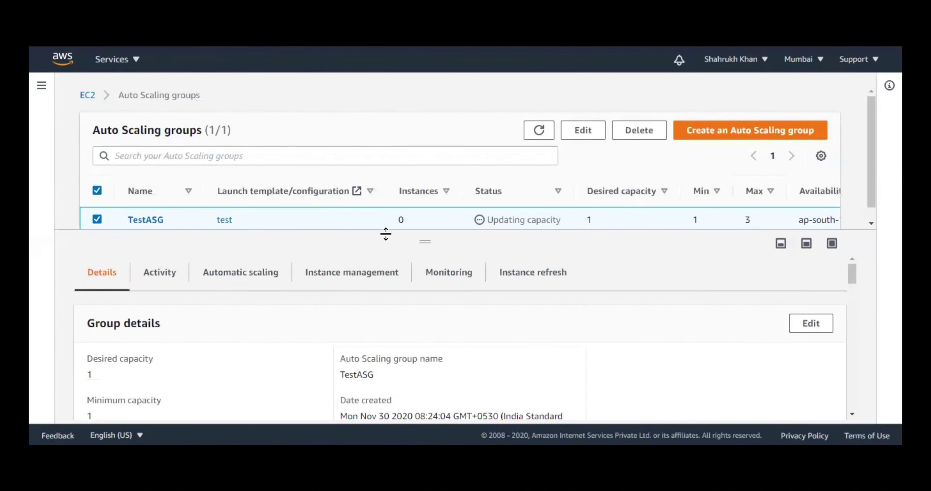
click(537, 129)
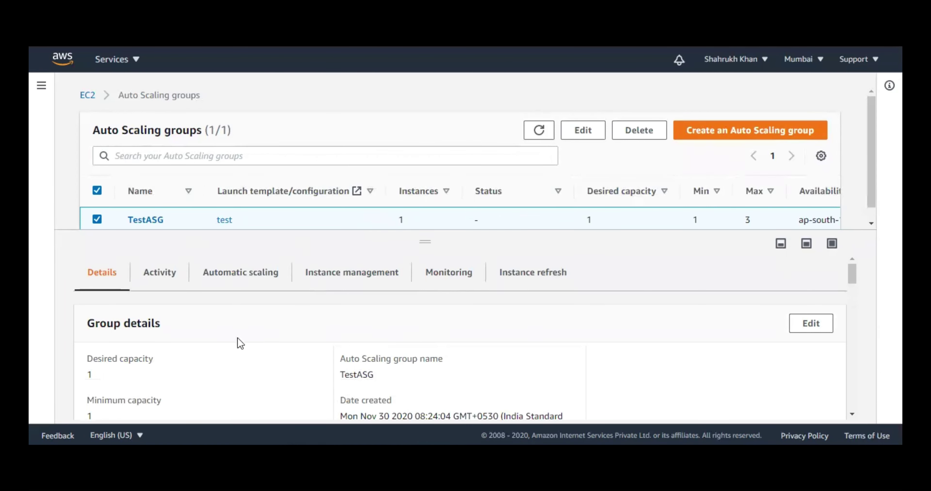
- Review TestASG's details: 1 instance, min 1, max 3, target group TargetTestASG-1, down to Advanced configurations
drag(107, 323, 261, 325)
scroll(266, 324, down, 2)
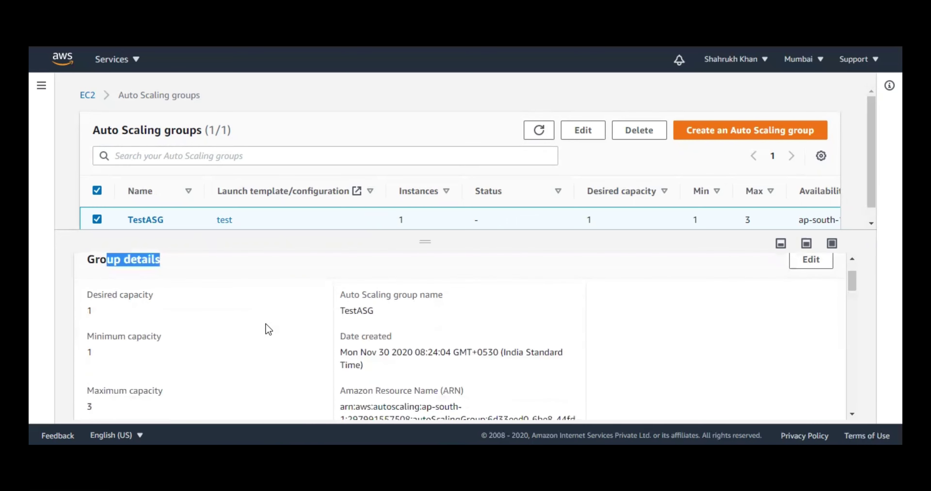
scroll(270, 329, down, 3)
scroll(267, 328, down, 2)
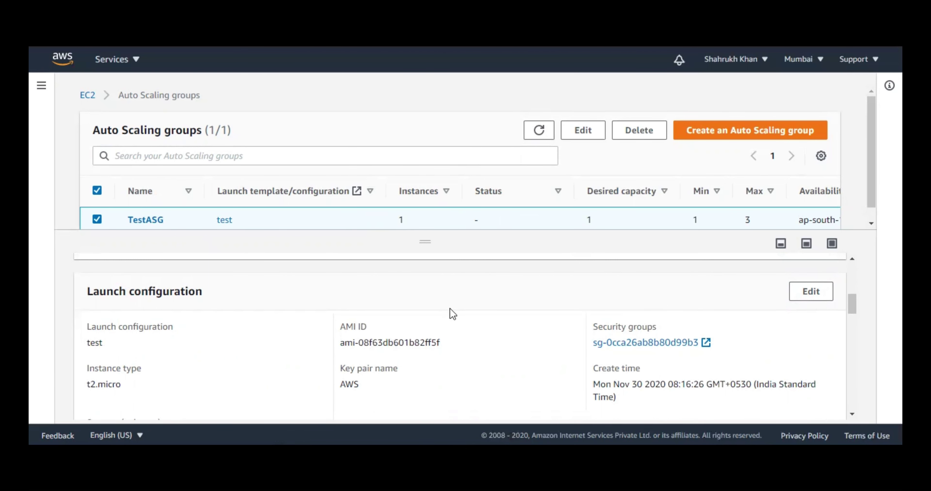
scroll(456, 310, down, 3)
scroll(456, 306, down, 2)
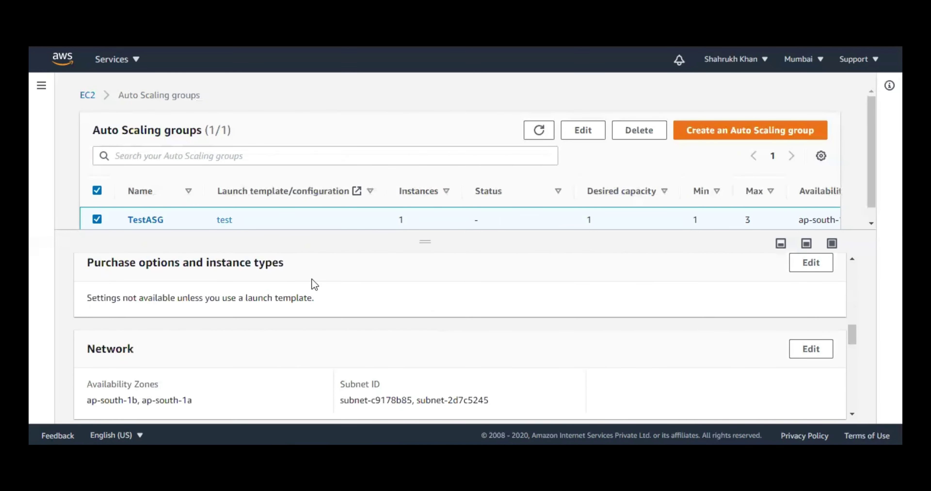
scroll(242, 287, down, 1)
scroll(242, 287, down, 3)
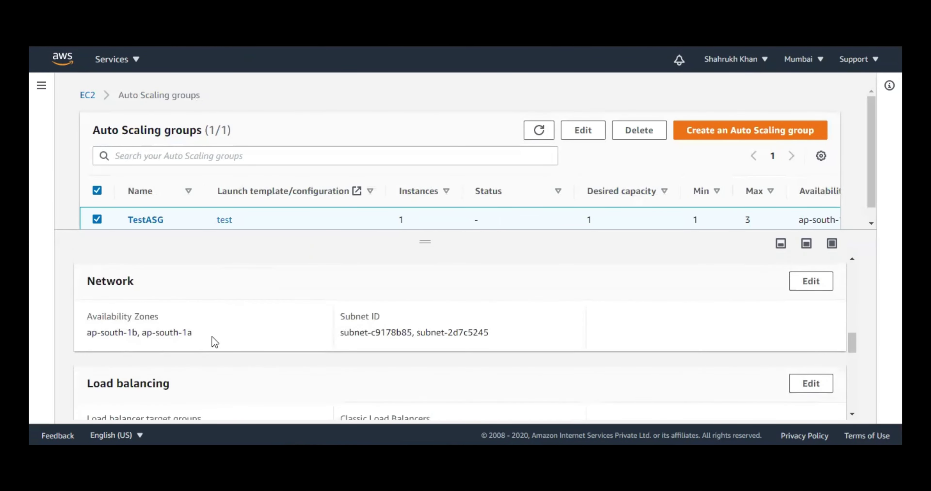
scroll(166, 334, down, 1)
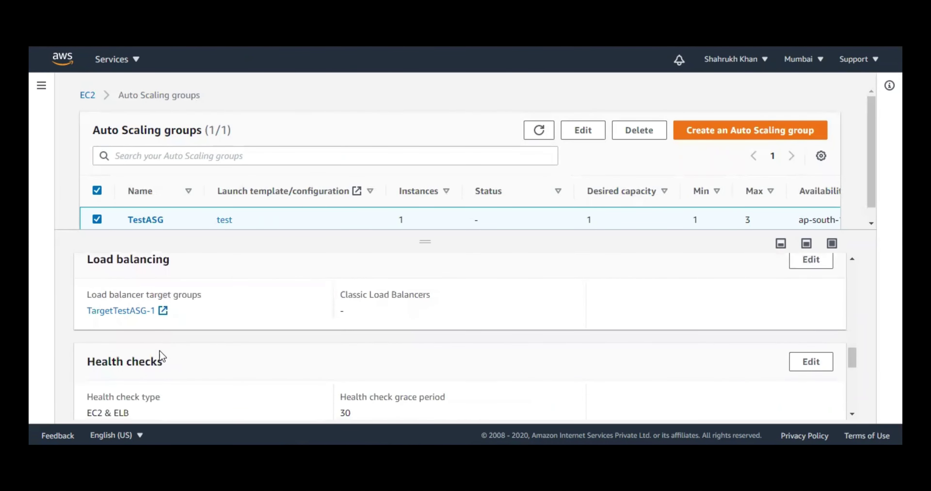
scroll(160, 359, down, 2)
scroll(154, 358, down, 3)
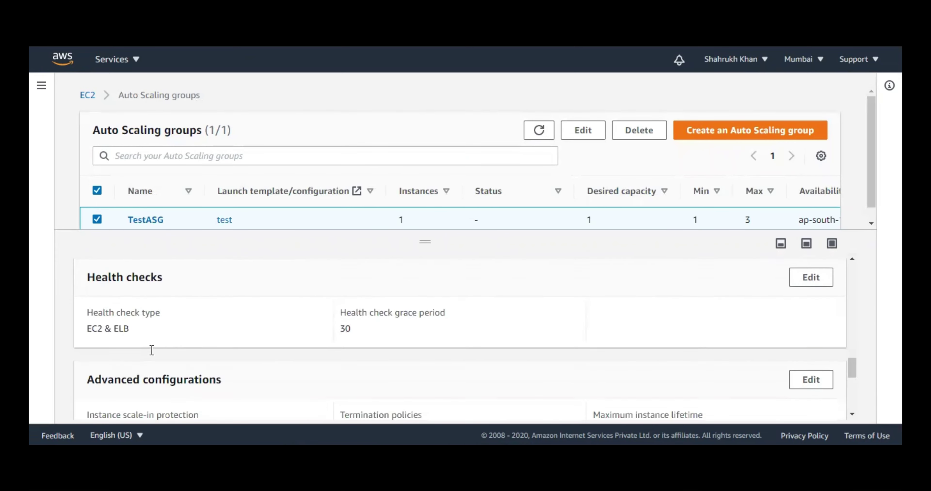
drag(96, 335, 216, 336)
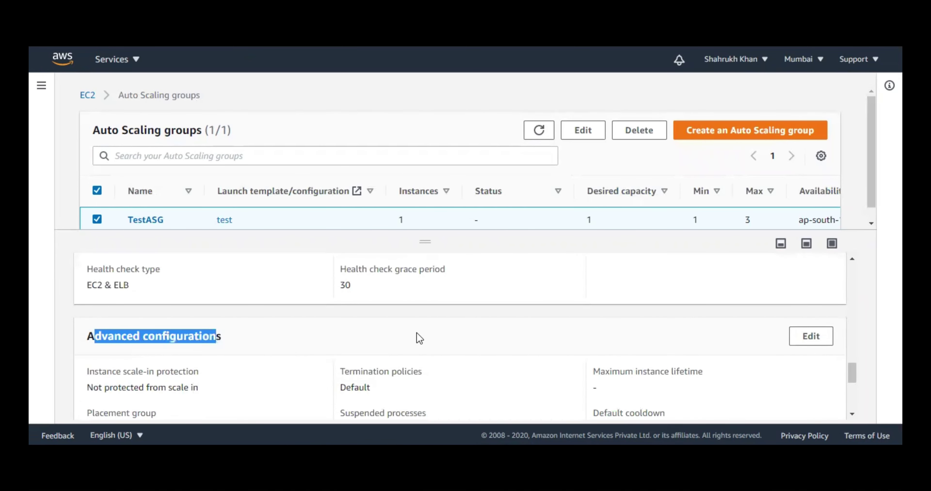
- Edit TestASG's advanced configurations and check the termination policy options, keeping Default
click(823, 343)
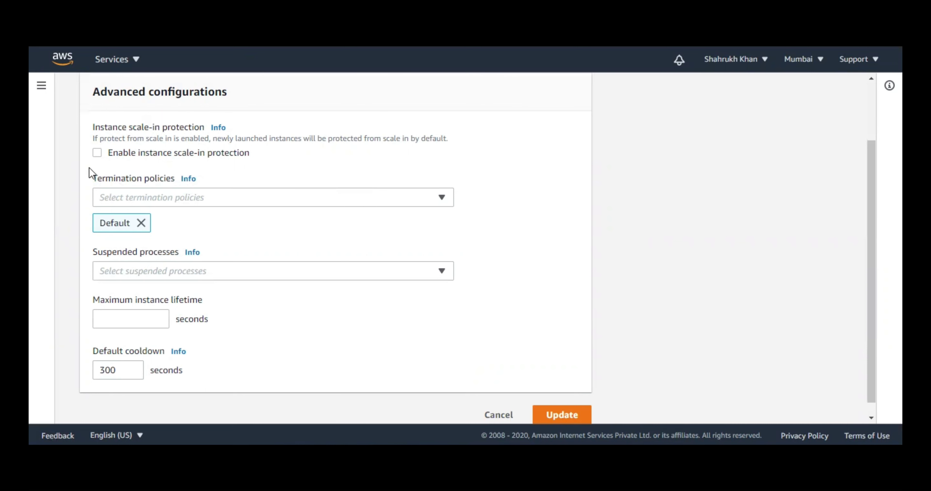
drag(89, 167, 171, 183)
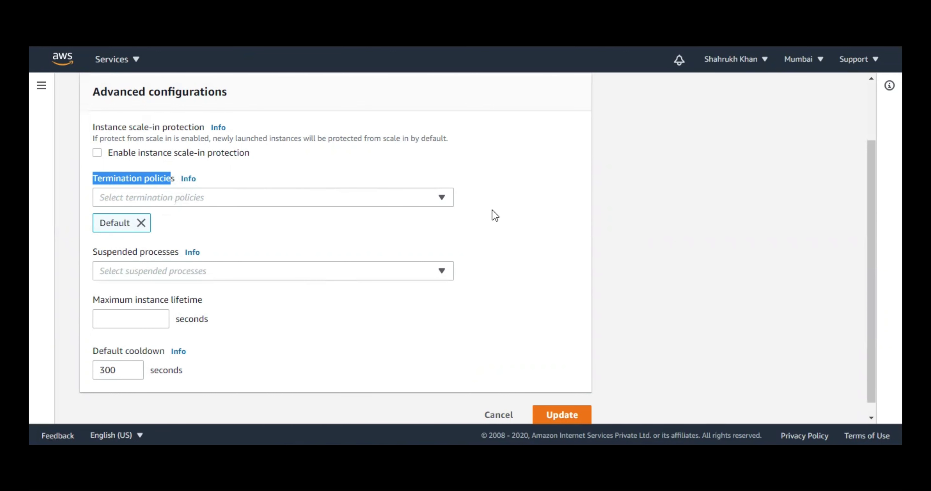
click(430, 201)
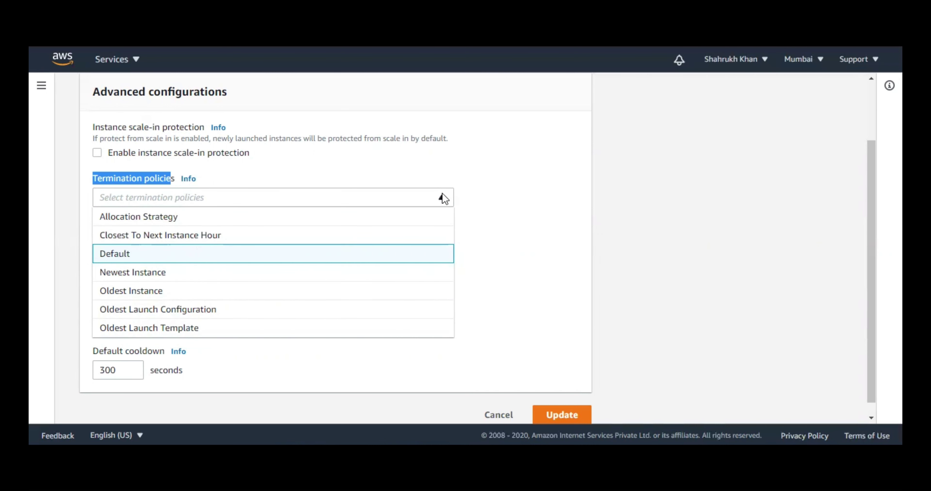
key(Return)
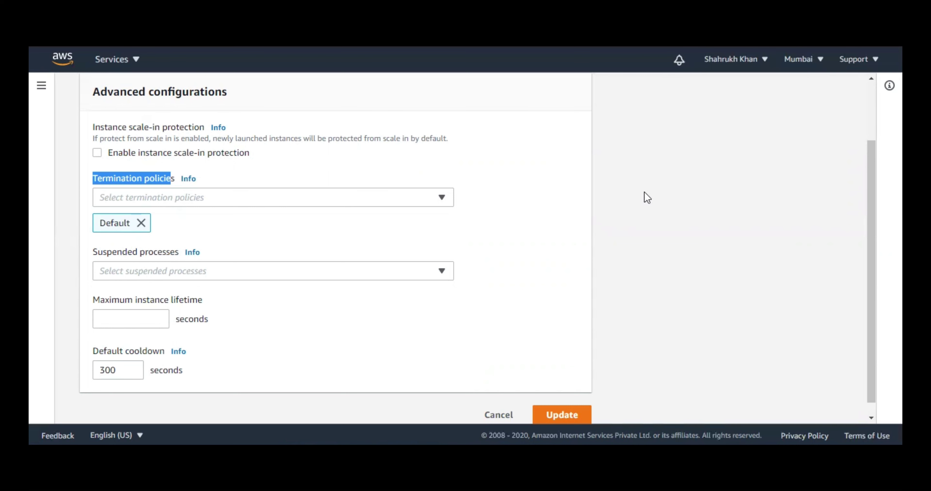
click(327, 261)
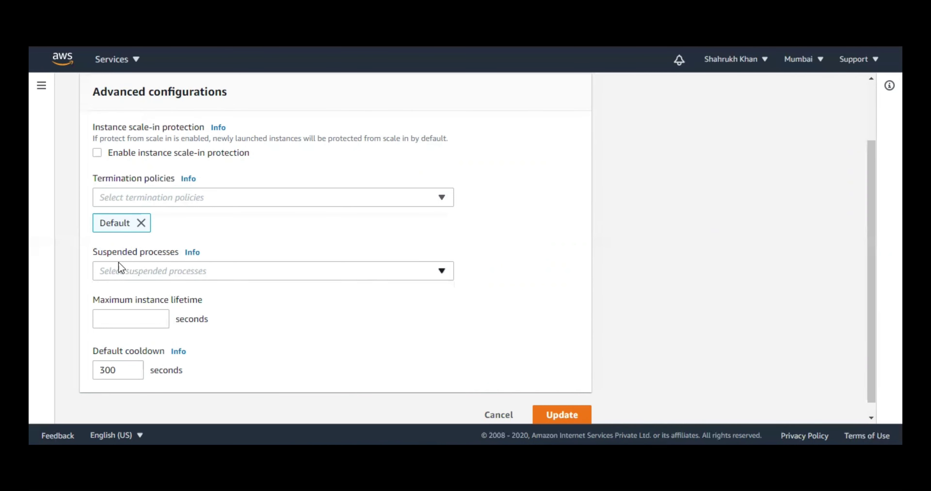
- Leave Suspended processes empty, removing the Terminate and Launch entries
drag(91, 252, 179, 253)
click(237, 276)
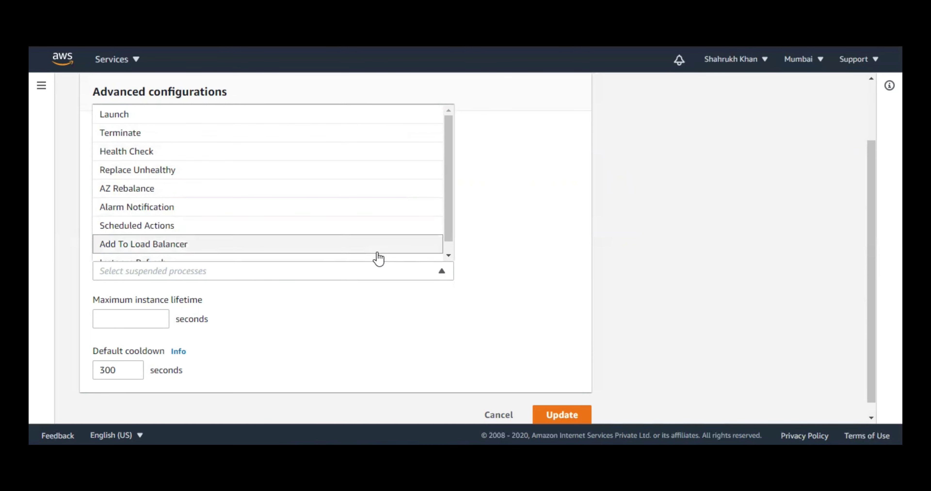
click(547, 283)
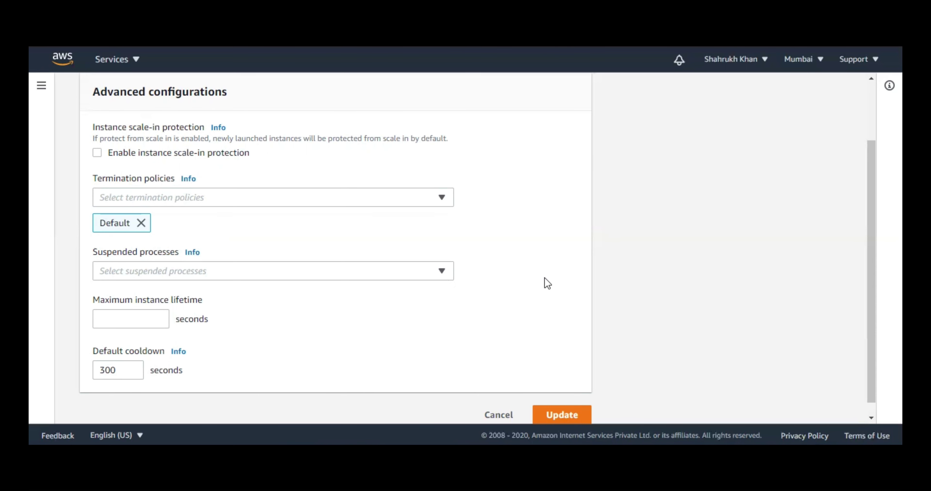
click(411, 275)
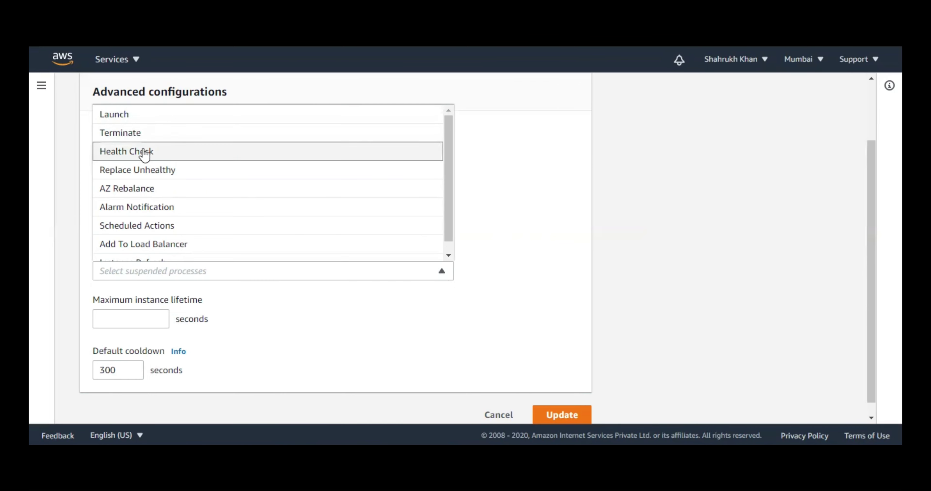
click(226, 134)
click(227, 115)
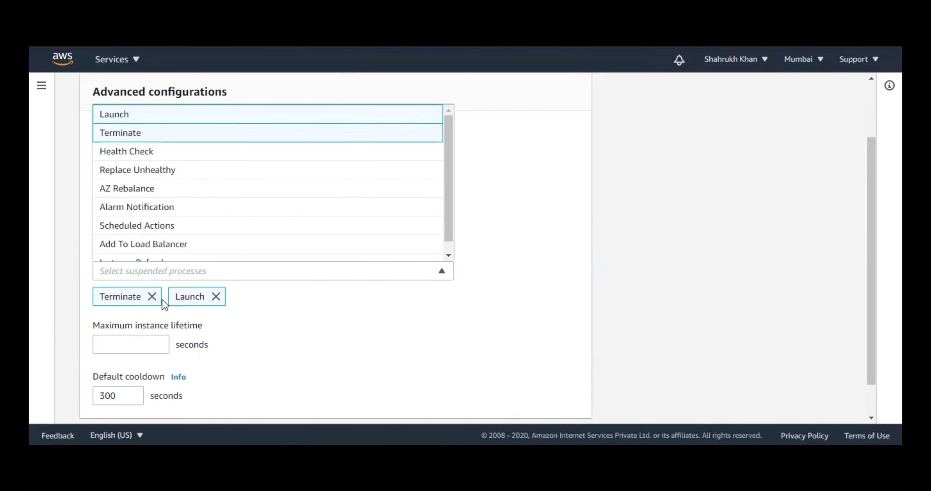
click(152, 297)
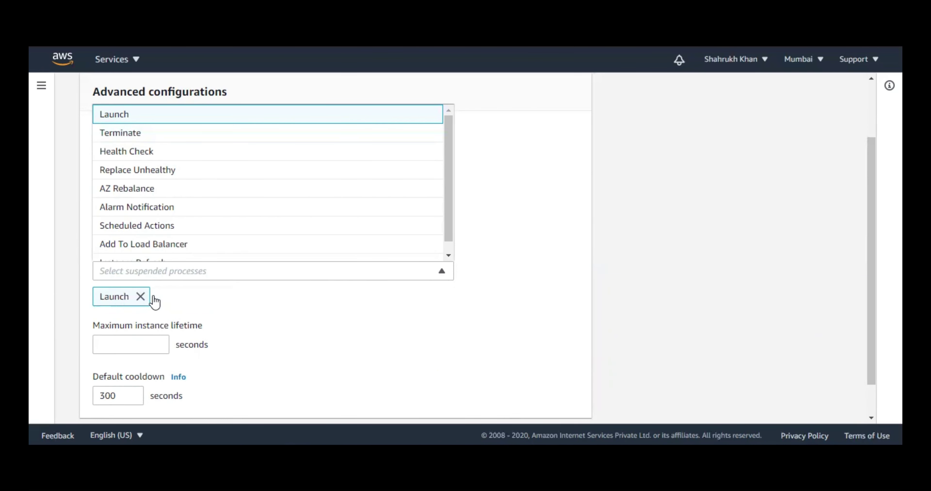
click(141, 296)
click(593, 267)
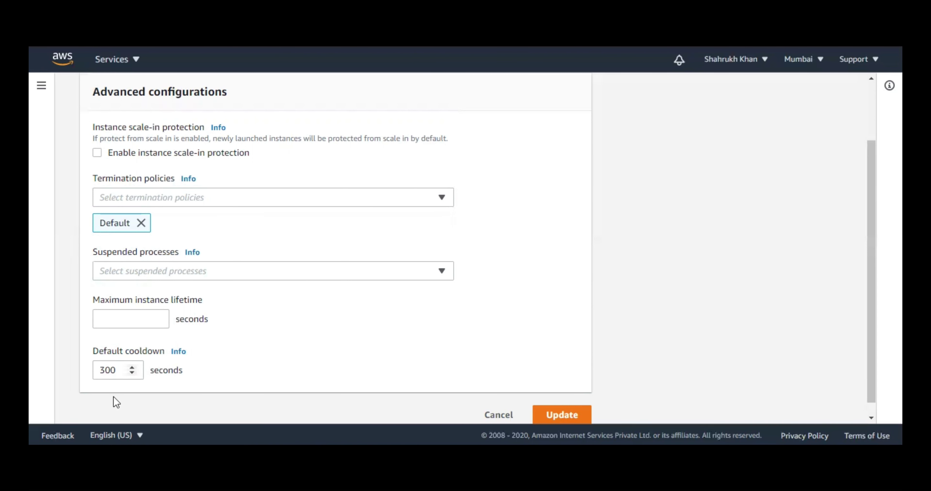
- Change the default cooldown from 300 to 60 seconds
key(Tab)
text(60)
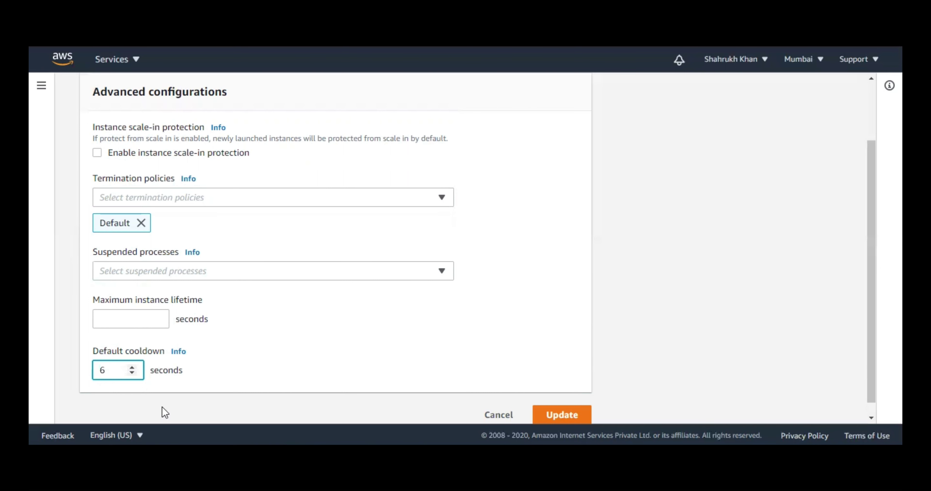
click(350, 381)
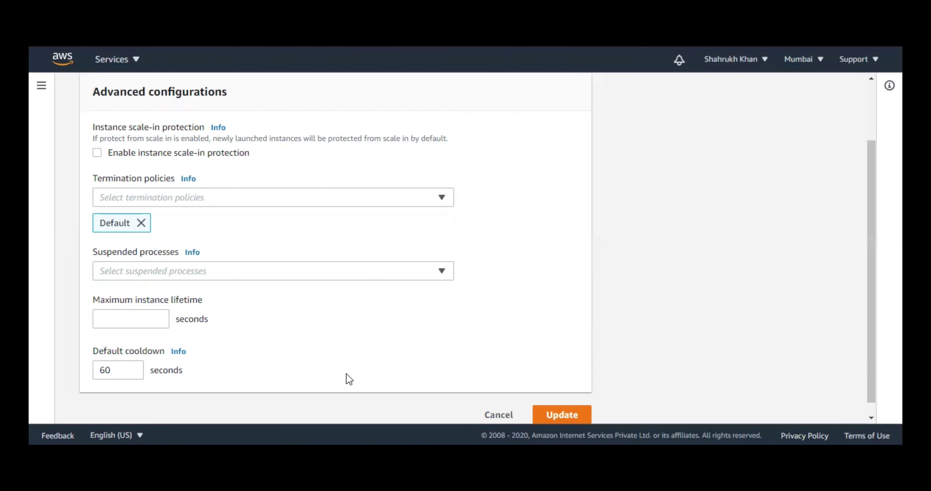
- Save the advanced configuration changes and review TestASG's activity history showing the successful instance launch
click(577, 419)
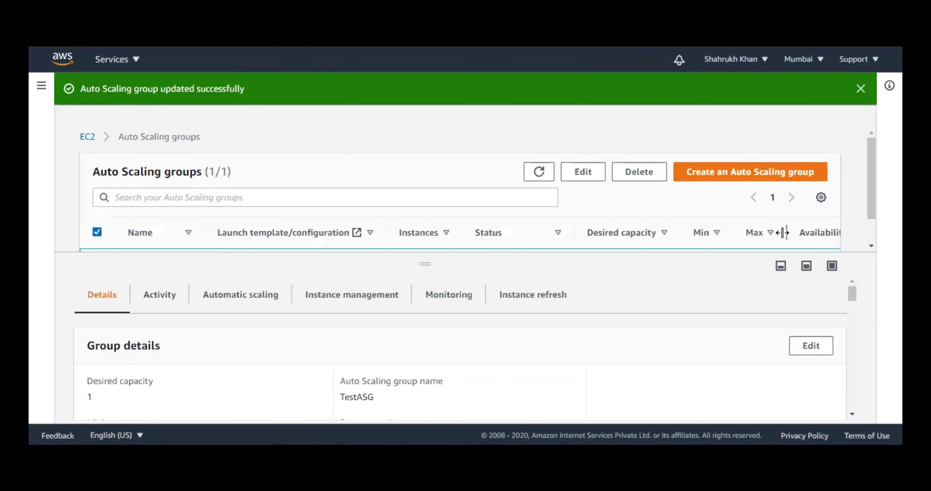
click(861, 88)
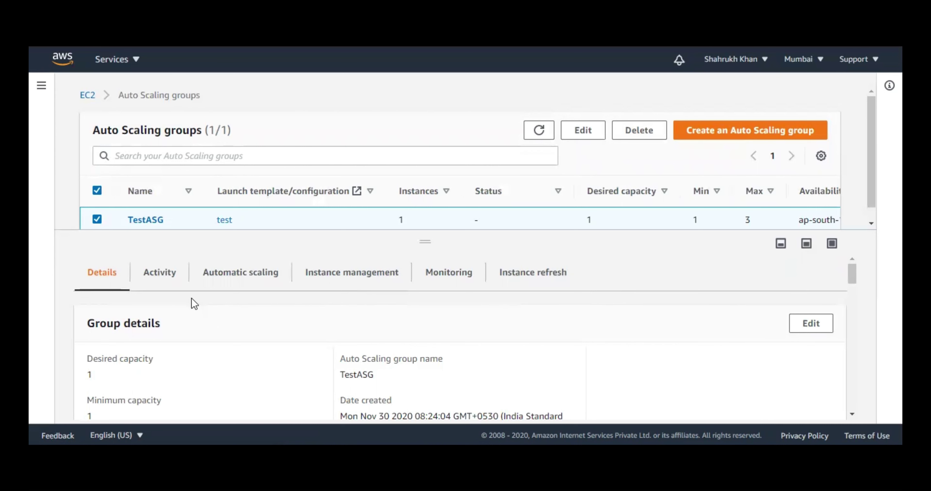
click(173, 272)
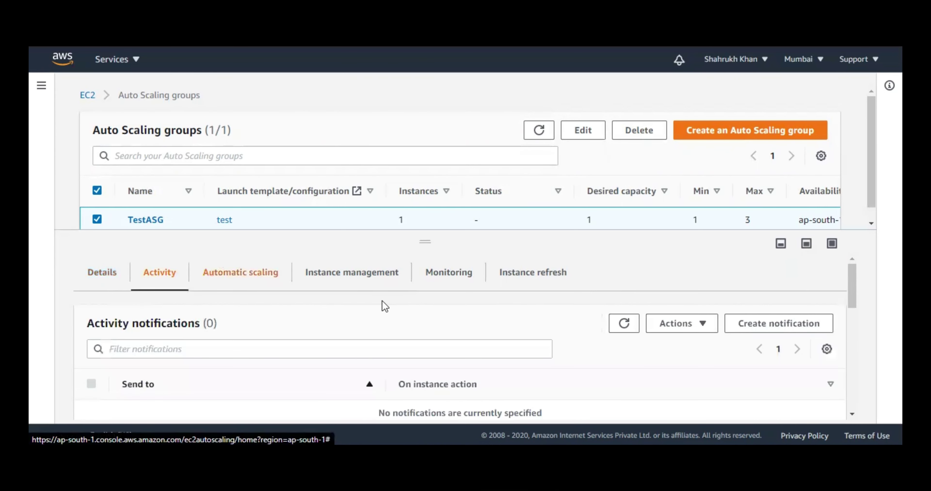
scroll(520, 386, down, 2)
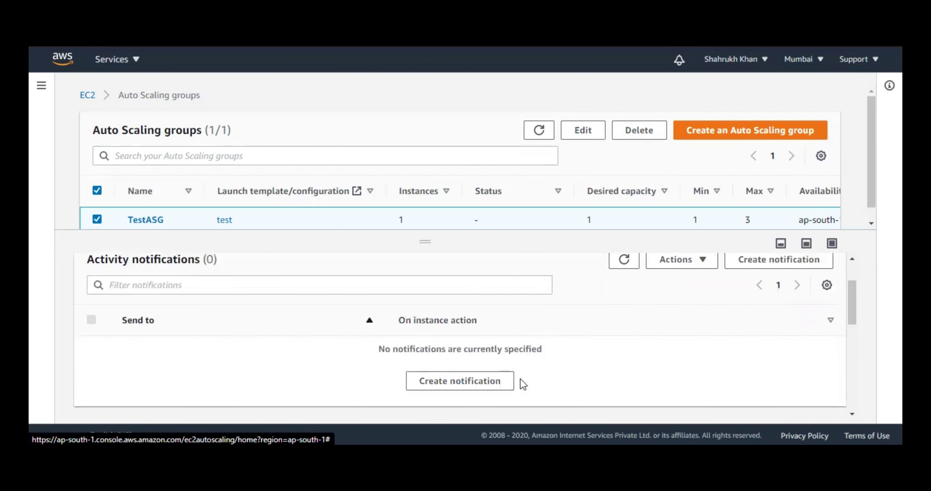
scroll(523, 384, down, 2)
scroll(522, 377, down, 5)
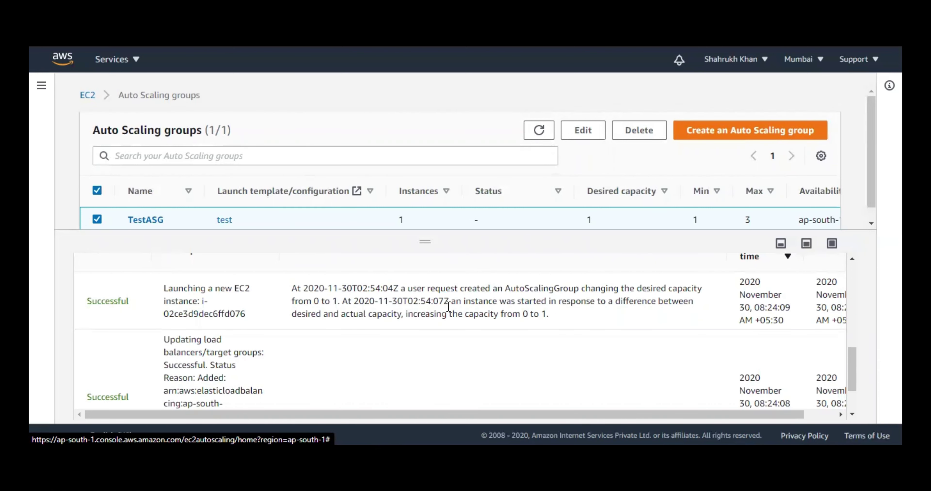
scroll(447, 310, up, 2)
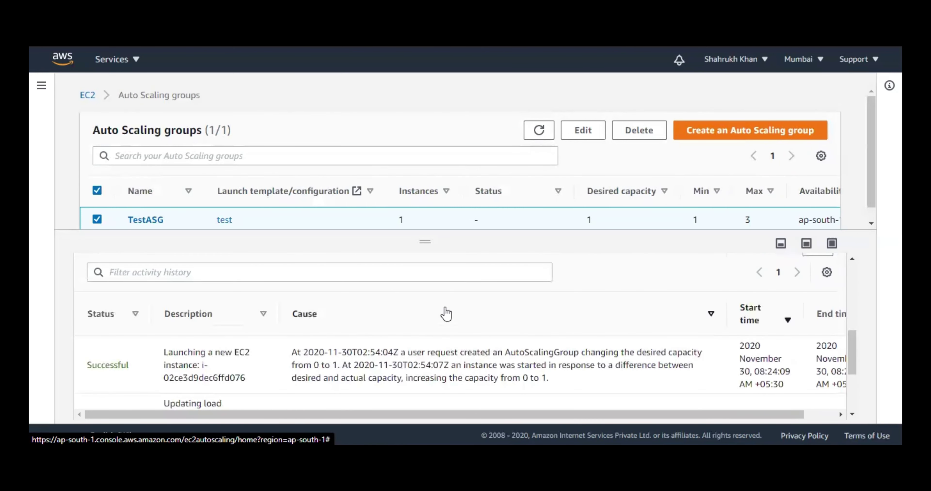
scroll(445, 311, up, 3)
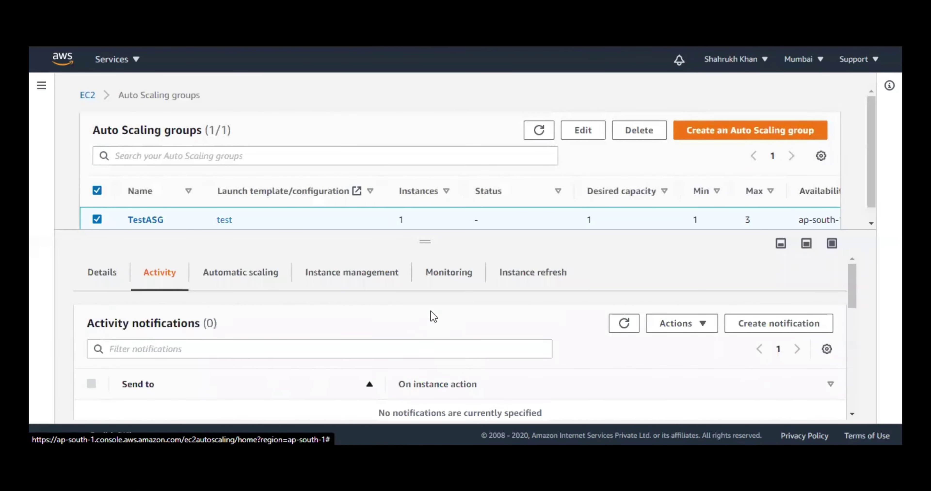
click(271, 277)
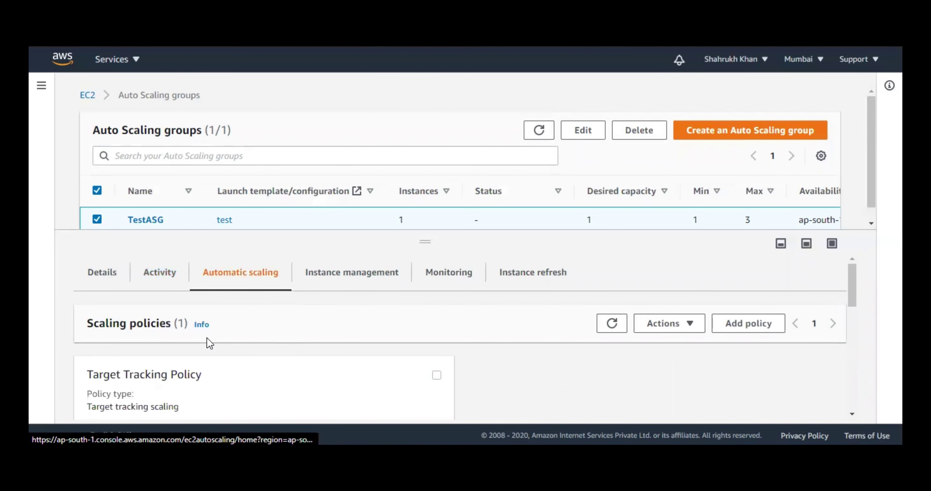
- Review the target tracking policy (average CPU 50, 10-second warm-up) and the empty Scheduled actions
scroll(220, 340, down, 3)
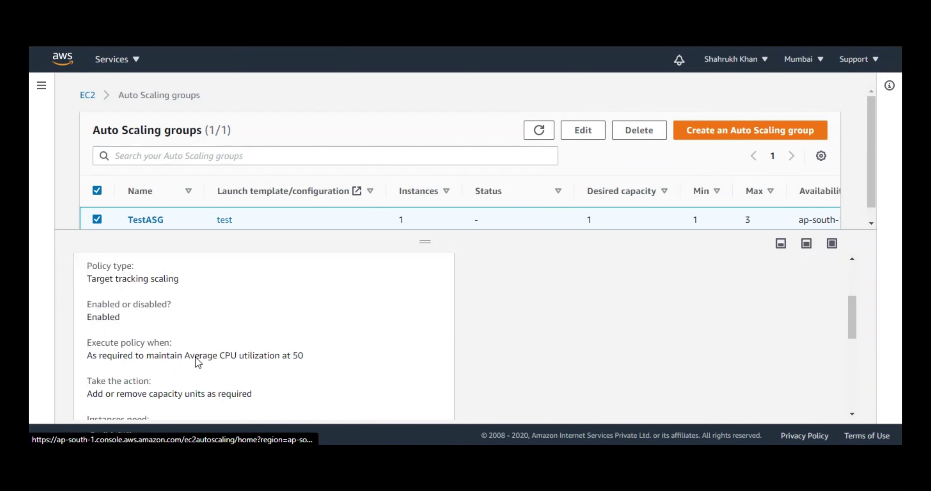
scroll(199, 363, down, 2)
drag(213, 293, 295, 296)
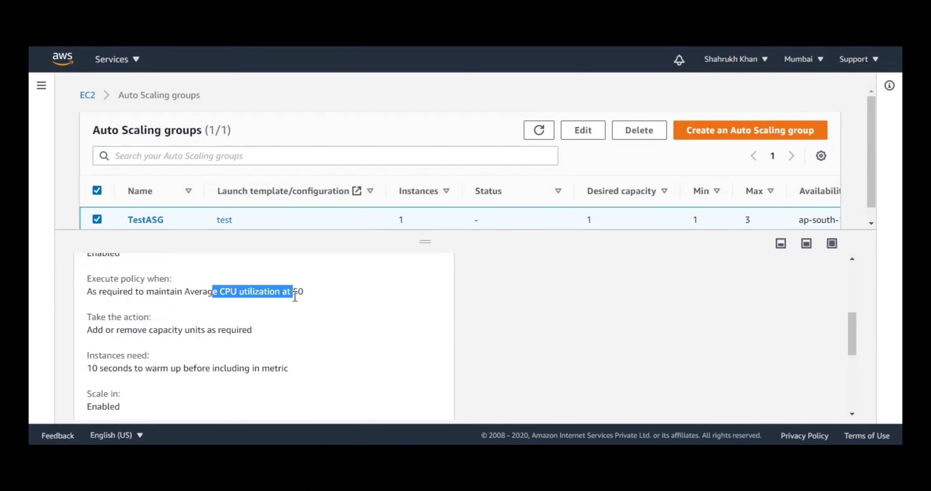
drag(104, 331, 185, 330)
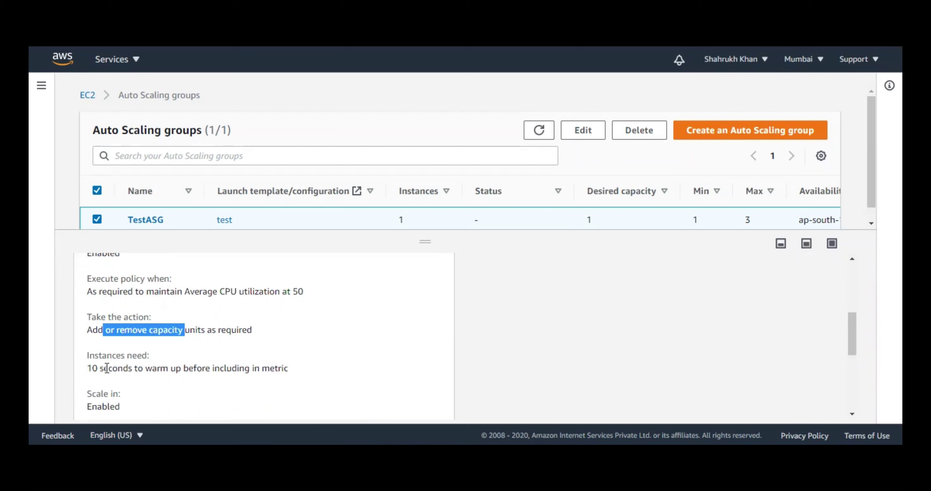
drag(91, 367, 175, 369)
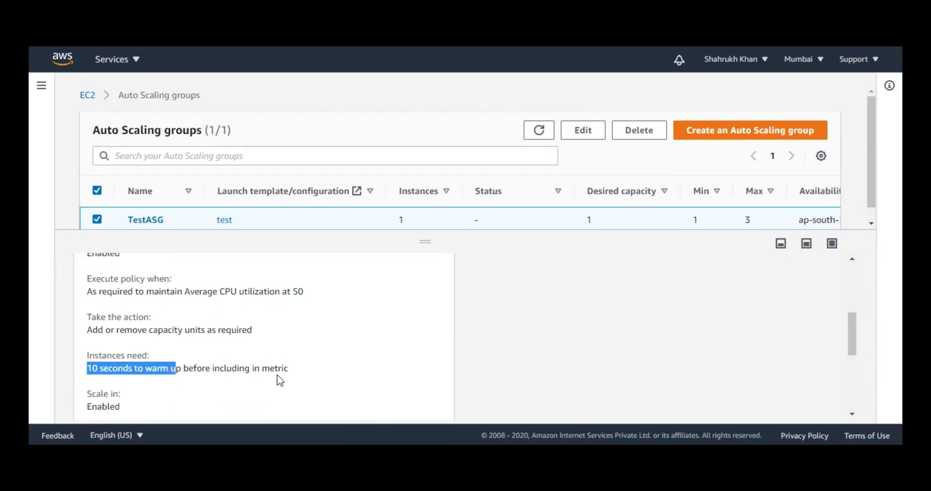
scroll(517, 314, down, 2)
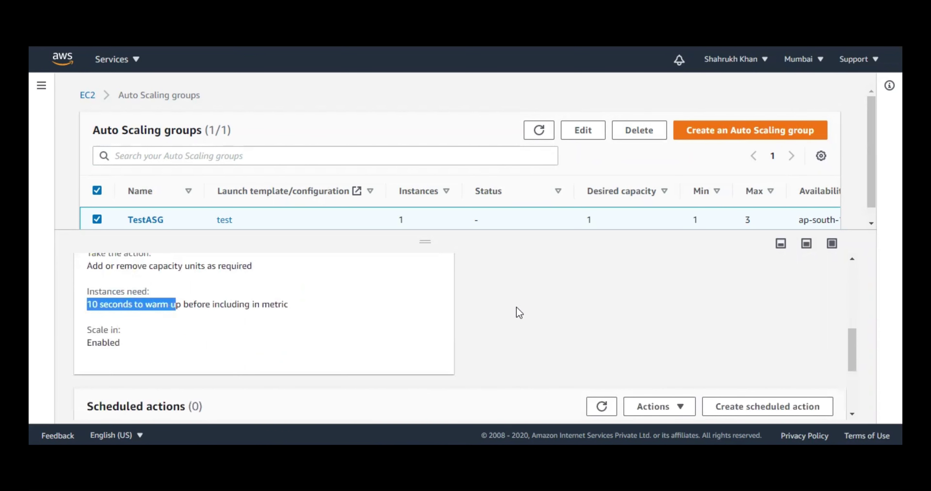
scroll(510, 311, down, 2)
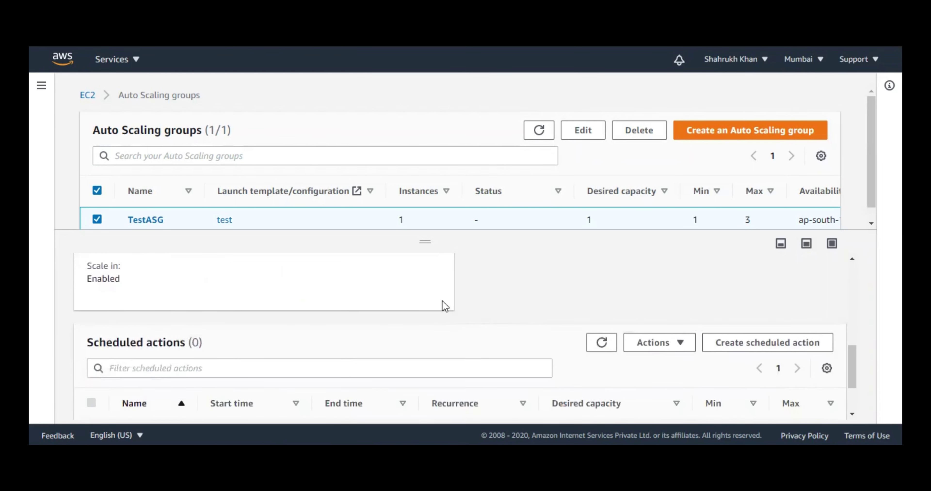
scroll(441, 302, down, 2)
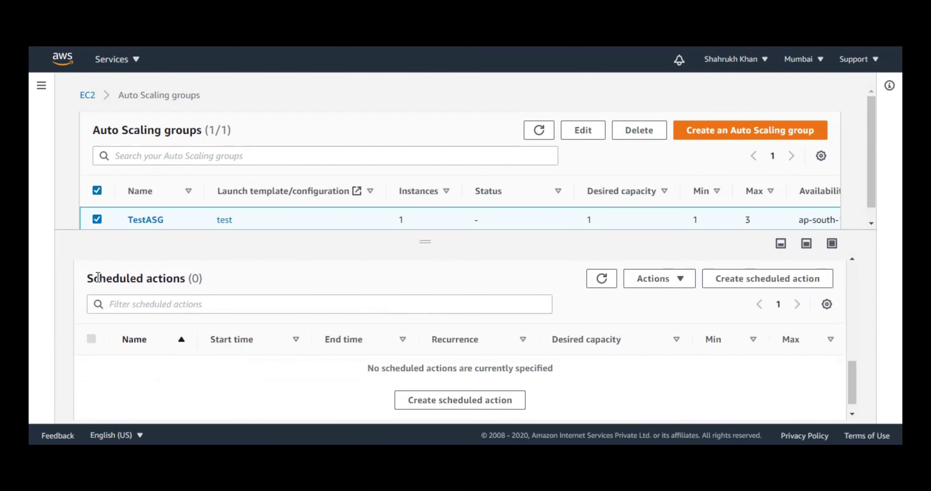
drag(94, 278, 180, 281)
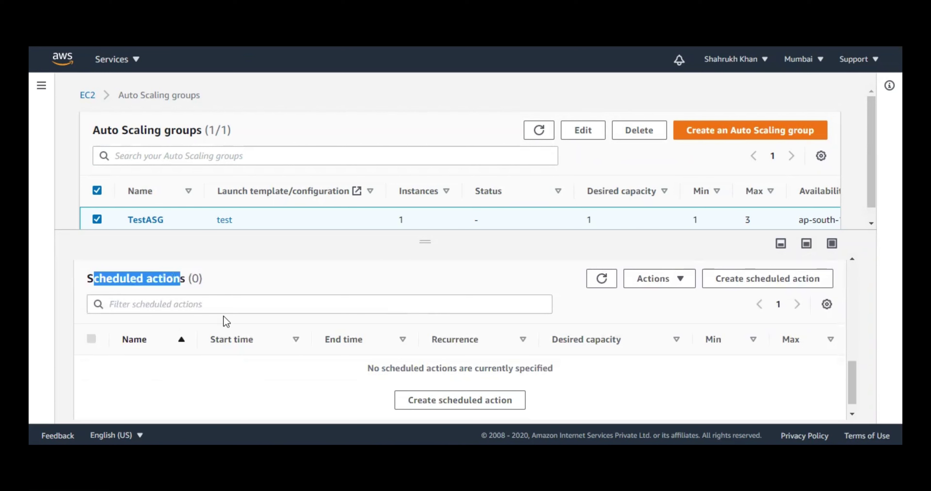
- Draft a scheduled action named 'once' with desired capacity 2, minimum 2 and maximum 3
click(761, 287)
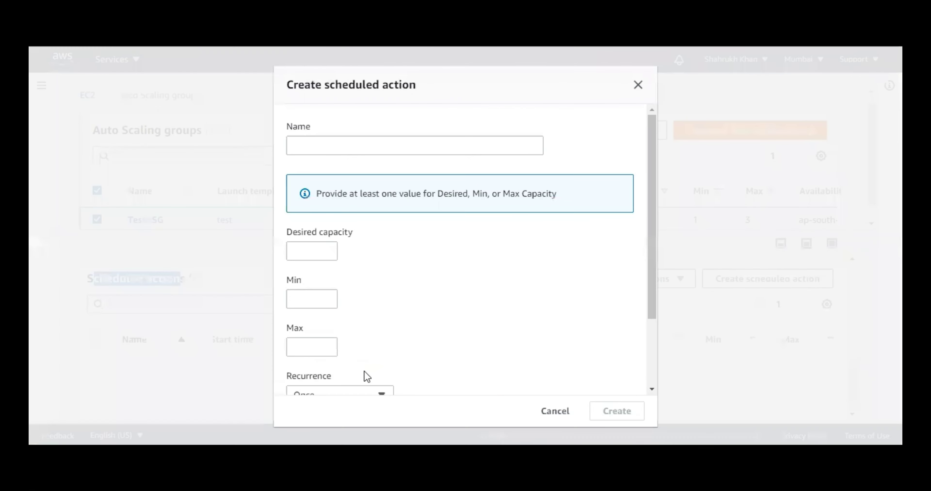
click(430, 148)
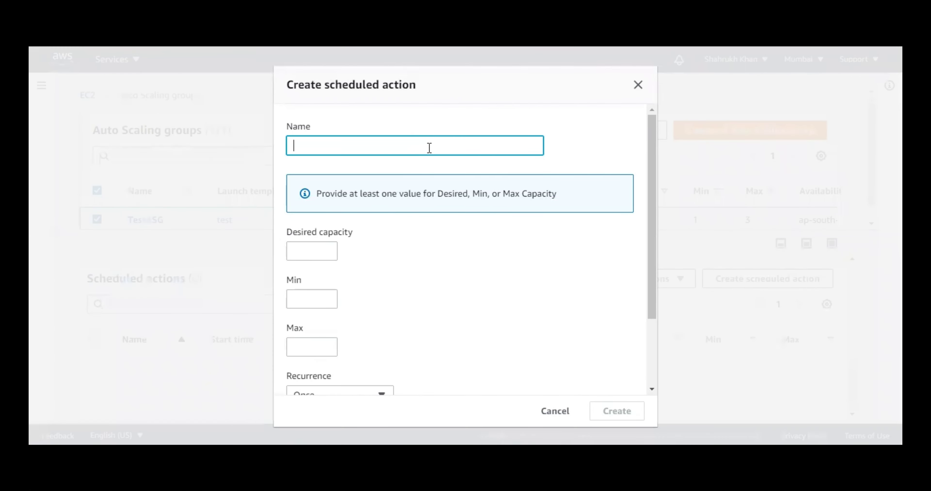
text(once)
click(313, 246)
text(2)
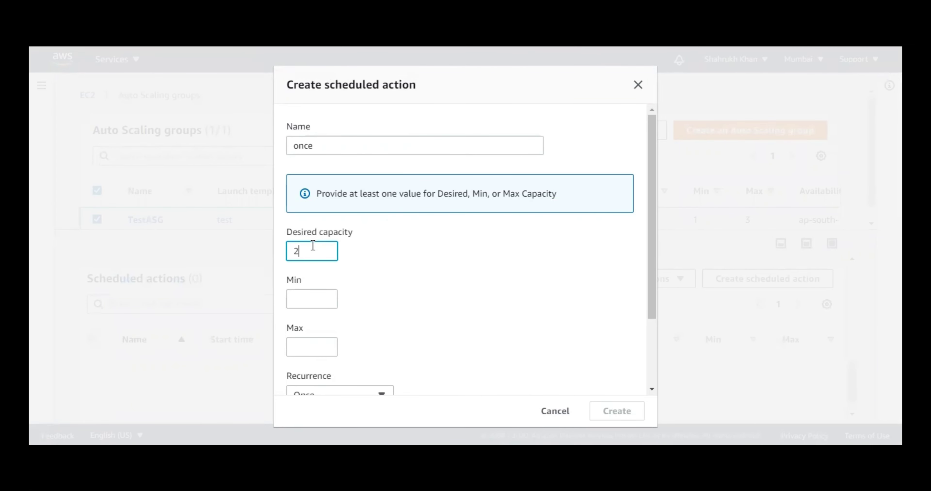
click(311, 299)
text(2)
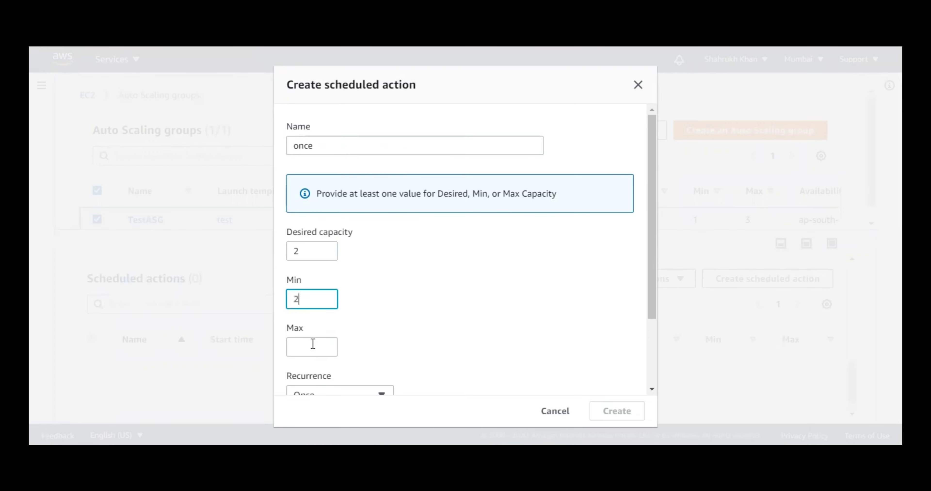
click(313, 344)
text(3)
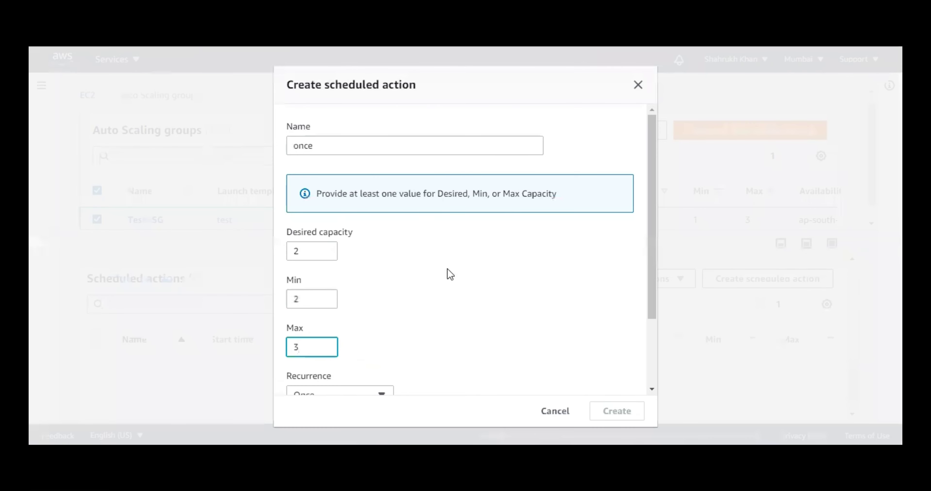
- Note that the start time is in UTC and open a new browser tab
scroll(445, 270, down, 3)
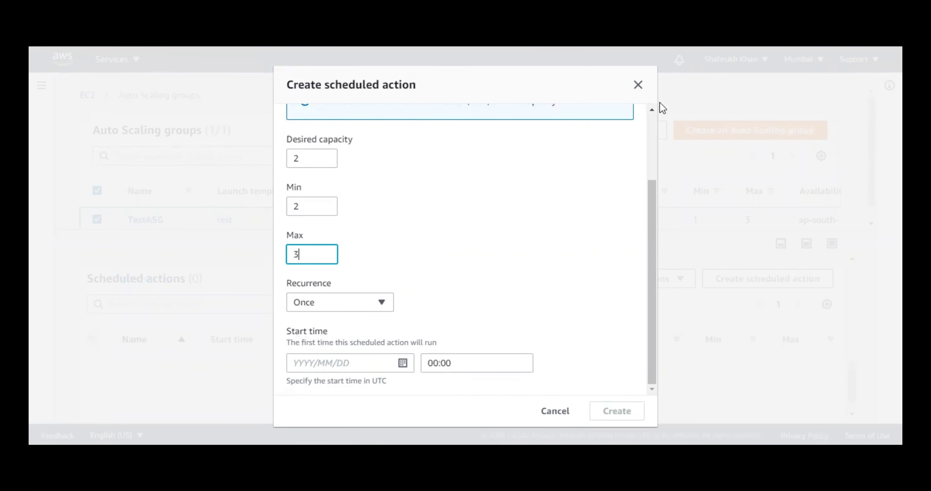
drag(371, 380, 458, 378)
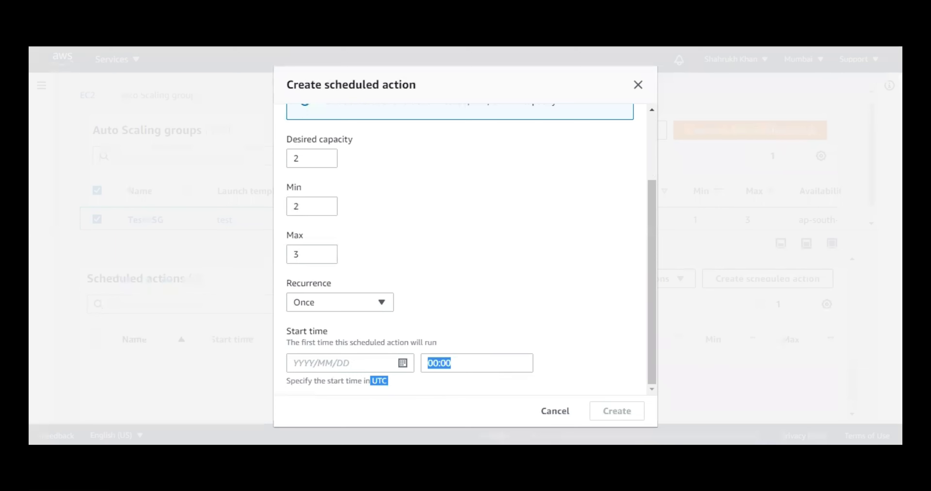
key(ctrl+t)
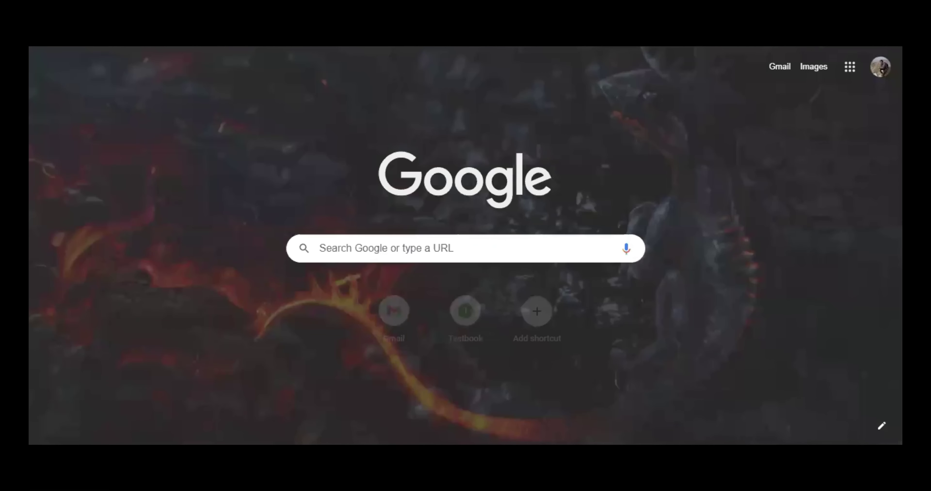
- Search 'utc time' and highlight the result: 3:02 am, 30 November 2020
text(utc time)
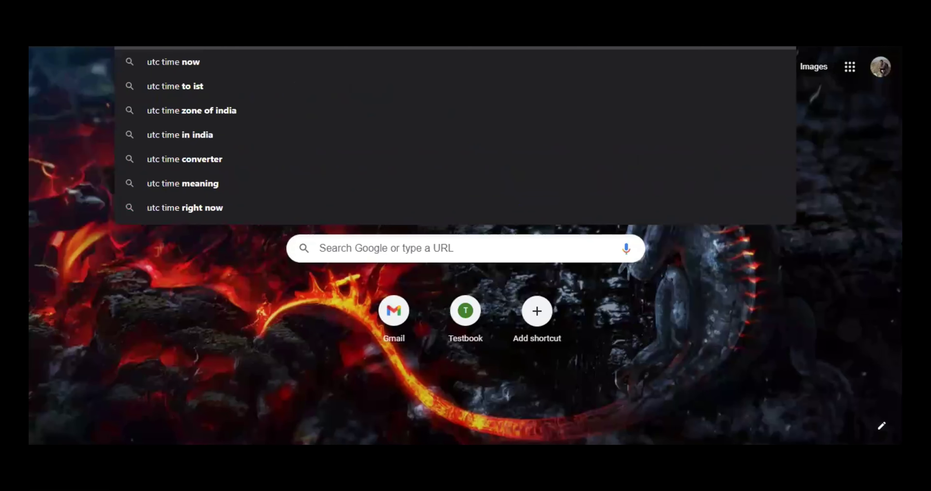
key(Return)
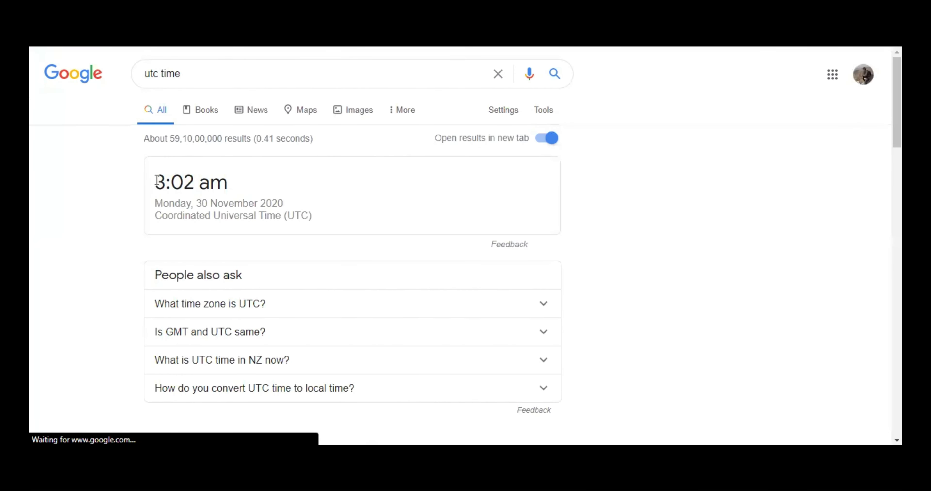
drag(154, 181, 215, 205)
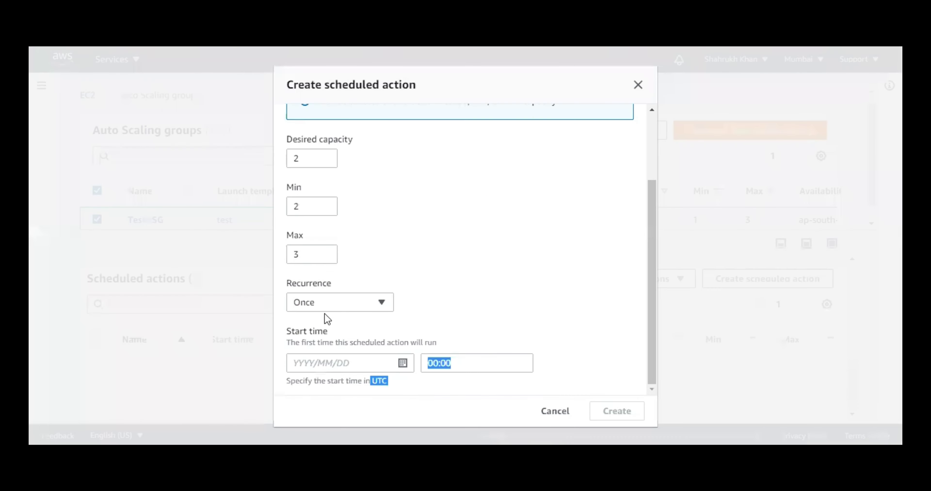
- Set the scheduled action's start date to 2020/11/30 and its time to 03:04 UTC
click(362, 359)
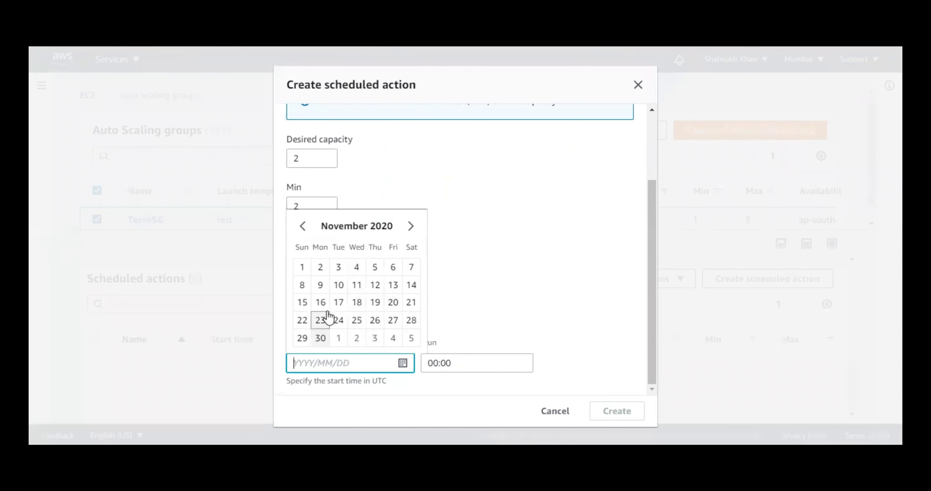
click(320, 338)
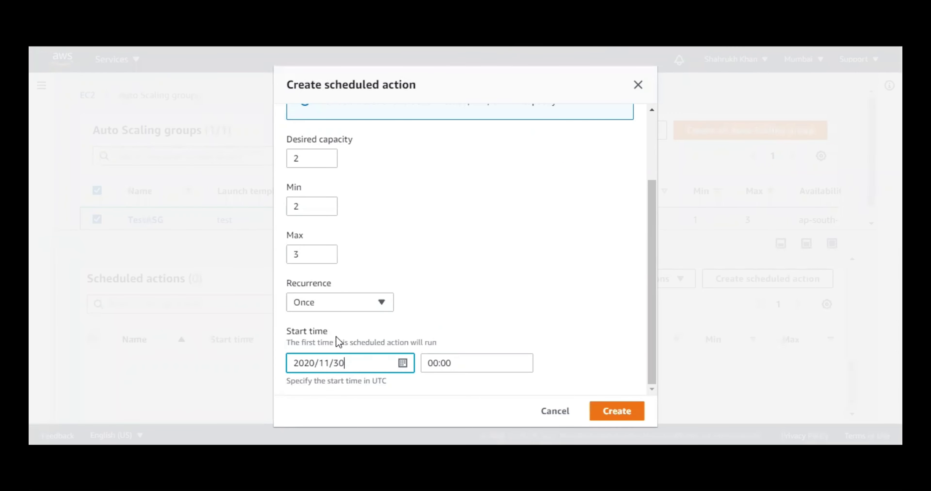
click(466, 360)
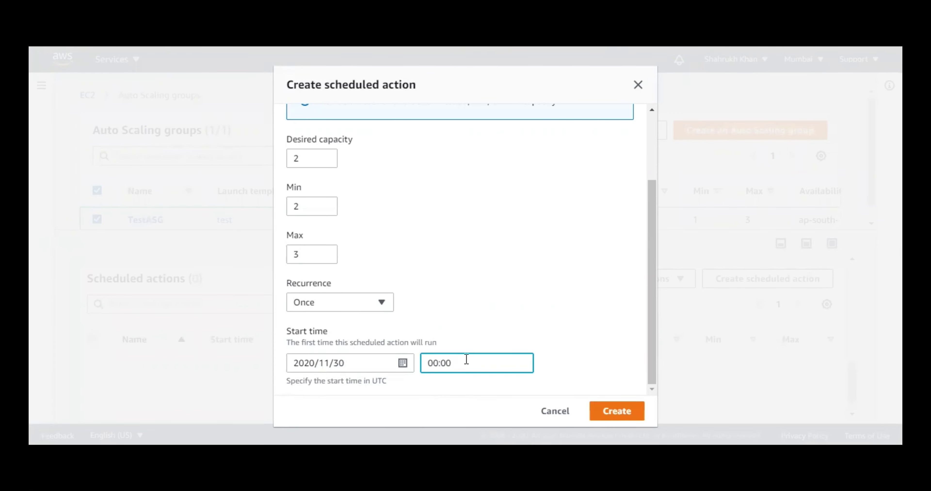
key(Left)
key(Left)
key(Left)
key(Left)
text(3:04)
- Create the 'once' scheduled action, dismiss the success banner and return to the group's tabs
click(631, 413)
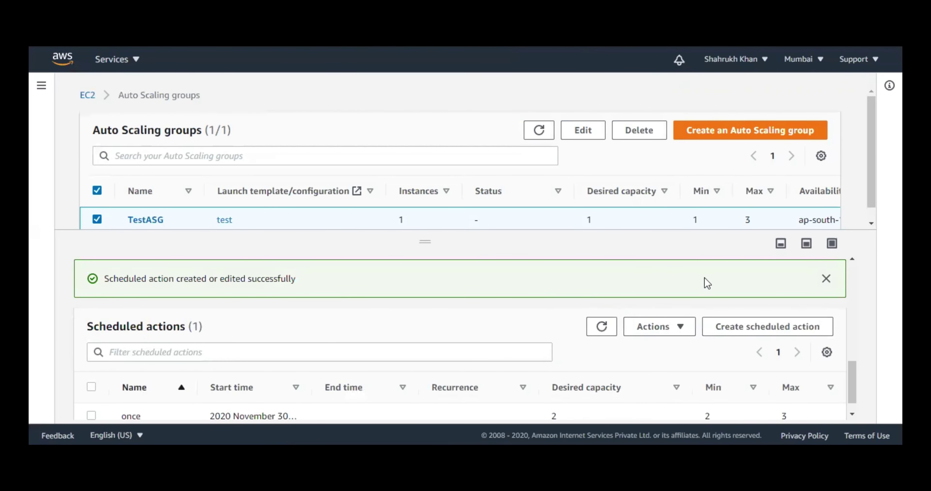
click(827, 280)
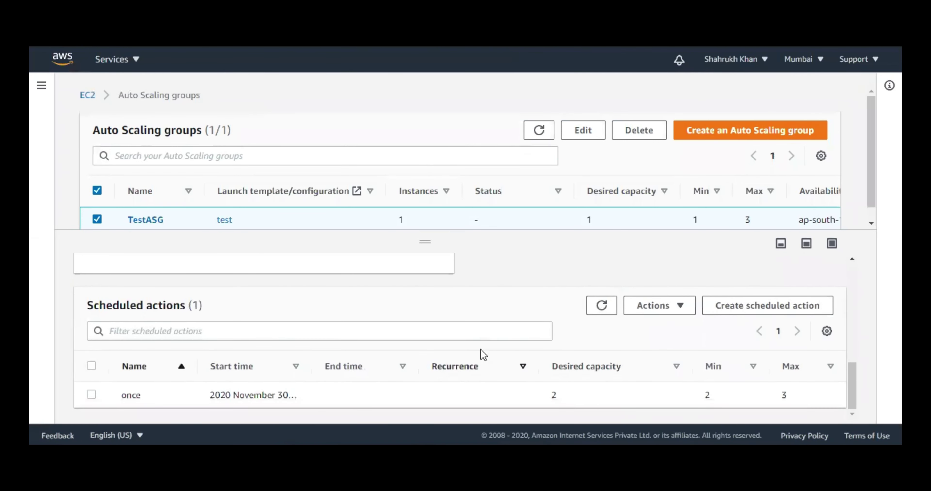
drag(95, 306, 174, 307)
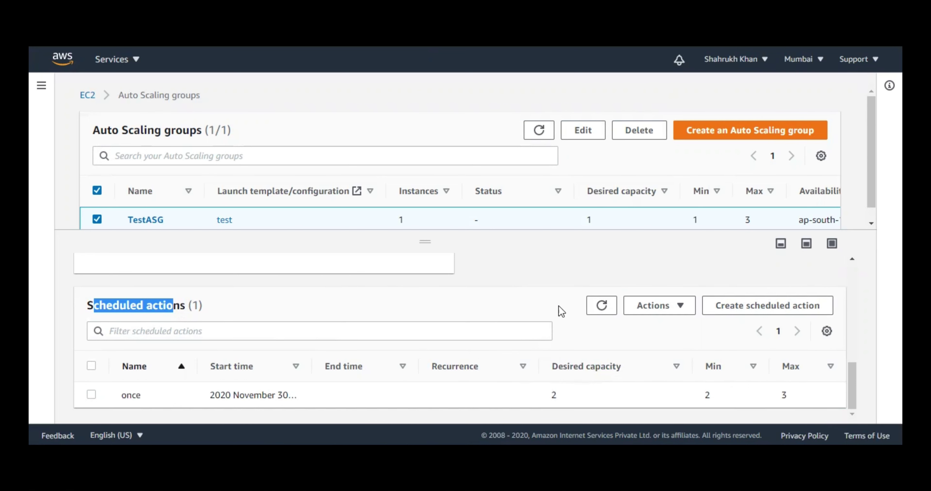
scroll(529, 333, up, 1)
scroll(526, 336, up, 8)
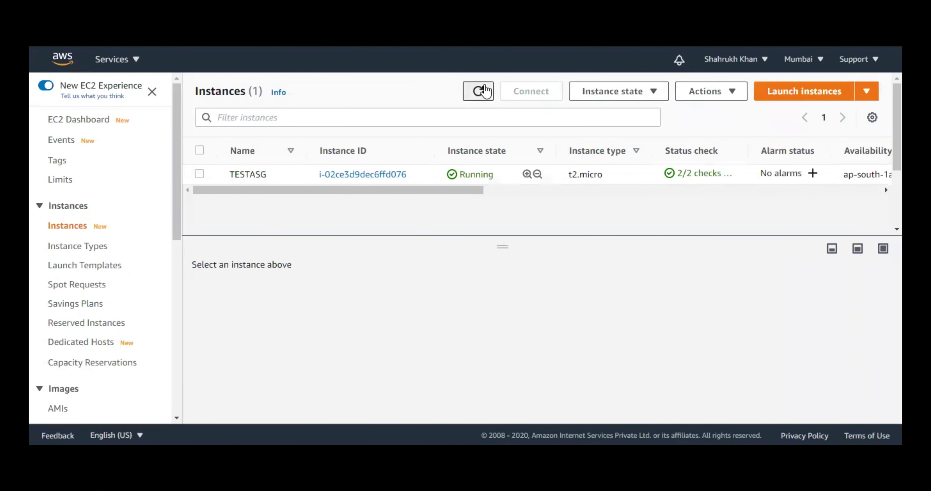
click(485, 91)
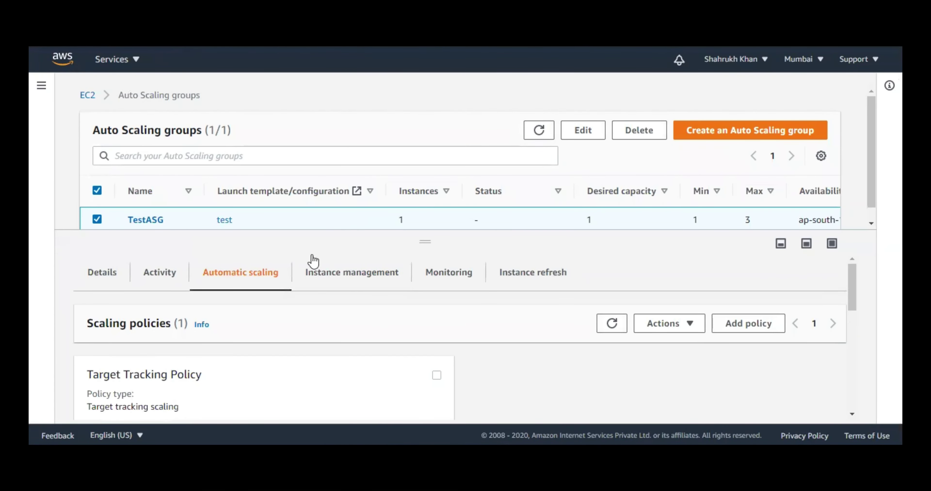
- Check Instance management: one InService, Healthy t2.micro instance in ap-south-1a
click(394, 291)
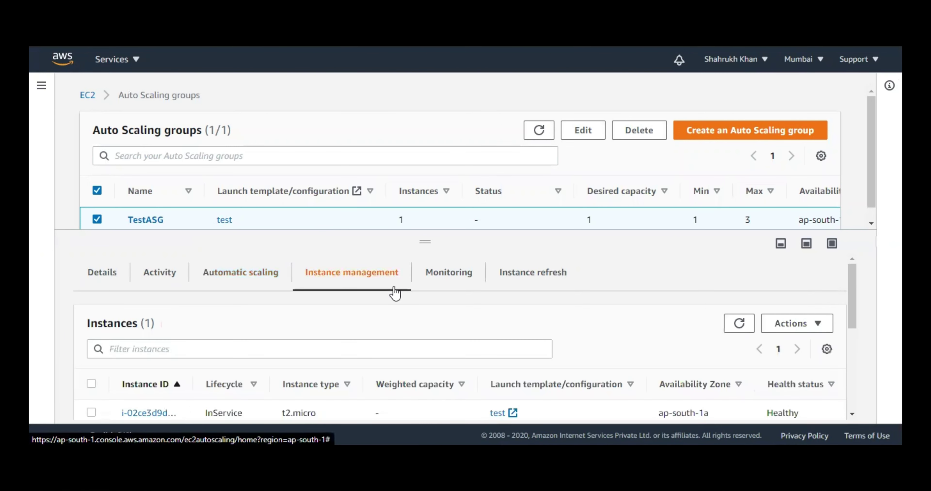
scroll(615, 350, down, 2)
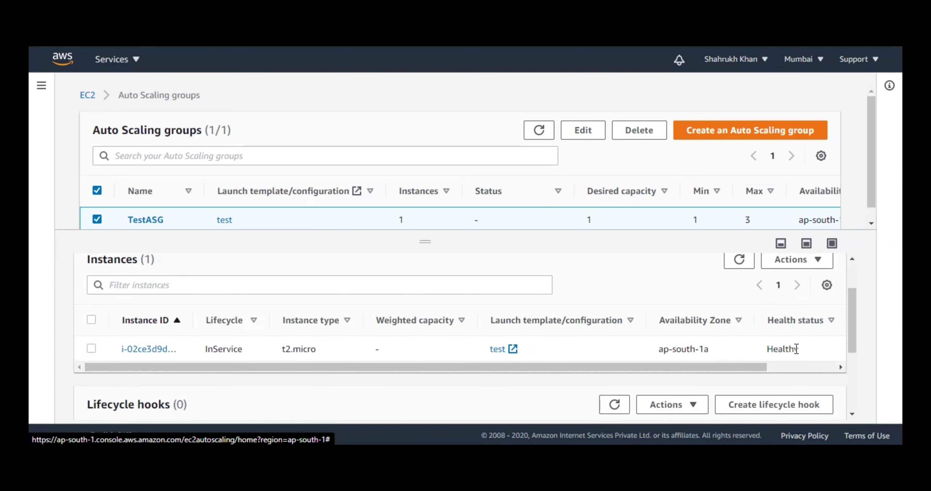
scroll(815, 380, right, 4)
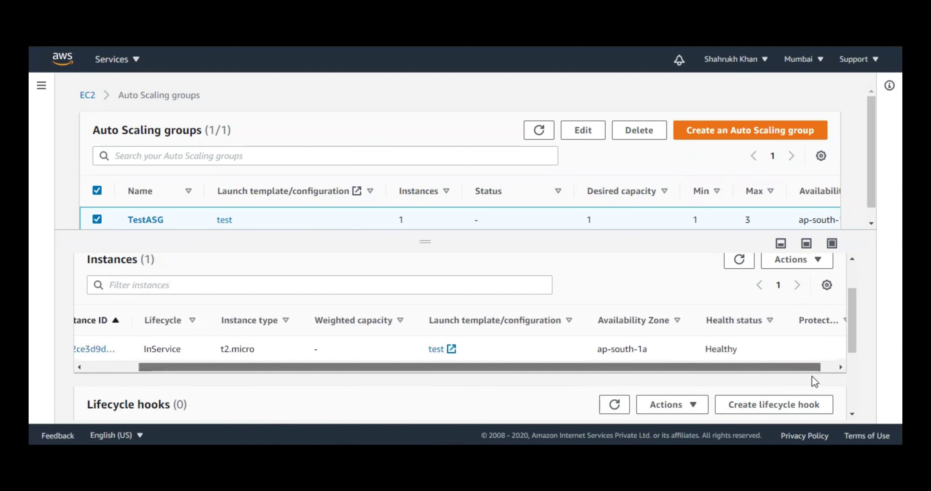
scroll(813, 378, left, 5)
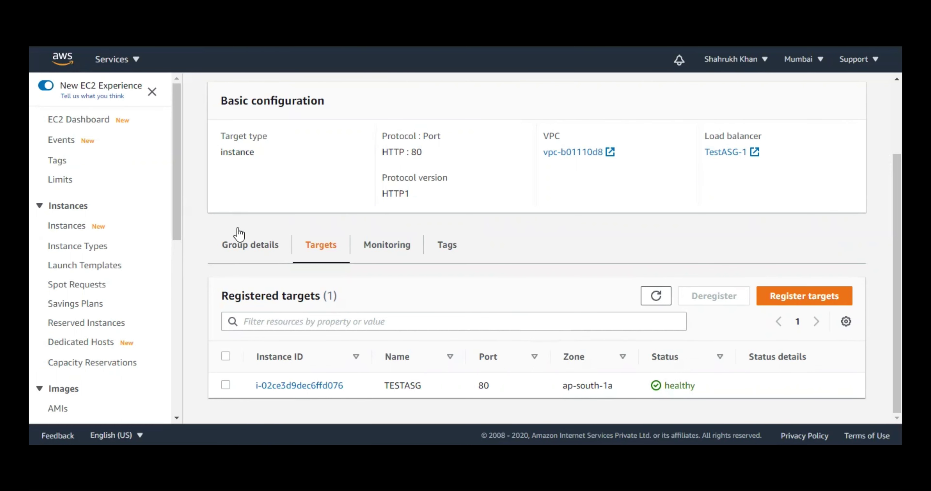
- Review the target group's attributes, noting the 300-second deregistration delay
click(240, 241)
scroll(531, 361, down, 6)
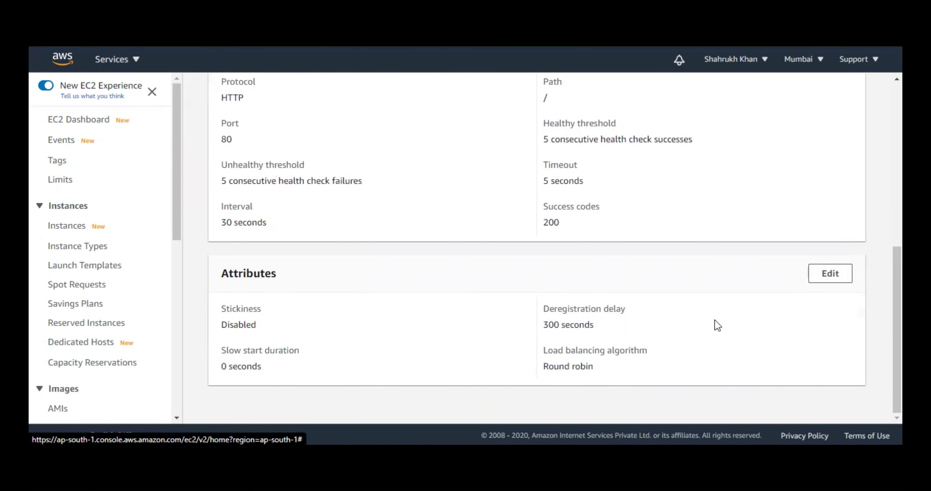
drag(544, 324, 595, 325)
- Change the deregistration delay to 30 seconds and save the attributes
click(832, 276)
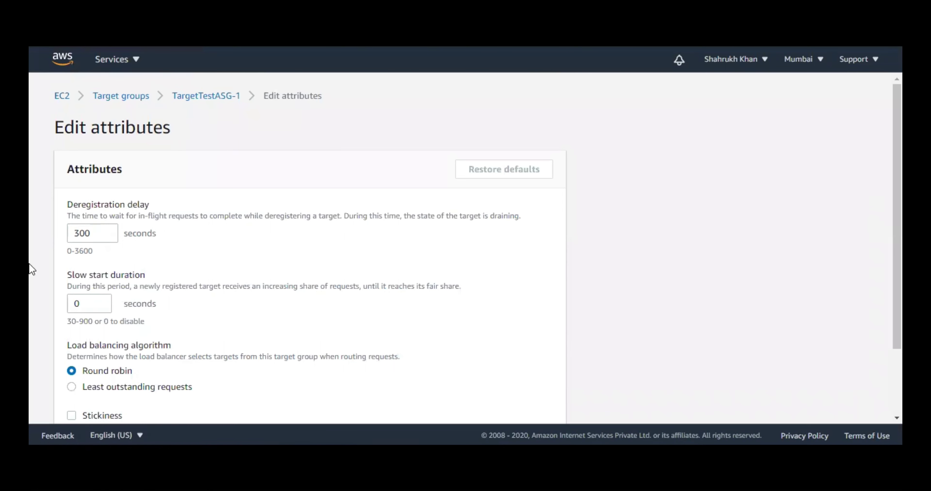
click(97, 233)
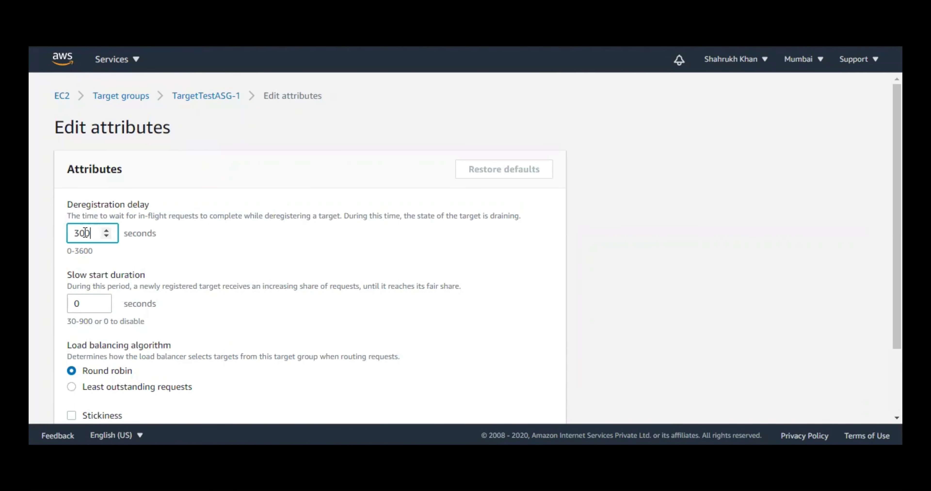
double_click(87, 233)
text(30)
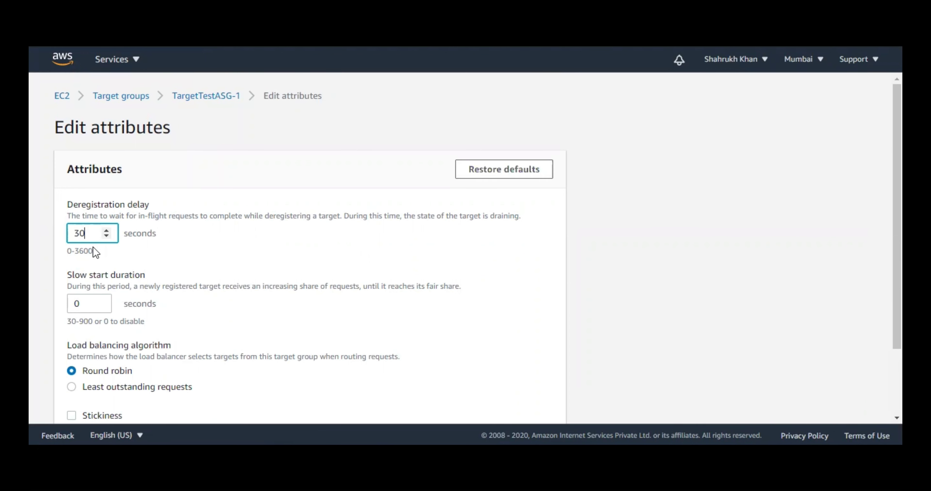
click(545, 276)
scroll(547, 276, down, 1)
scroll(547, 277, down, 3)
click(541, 399)
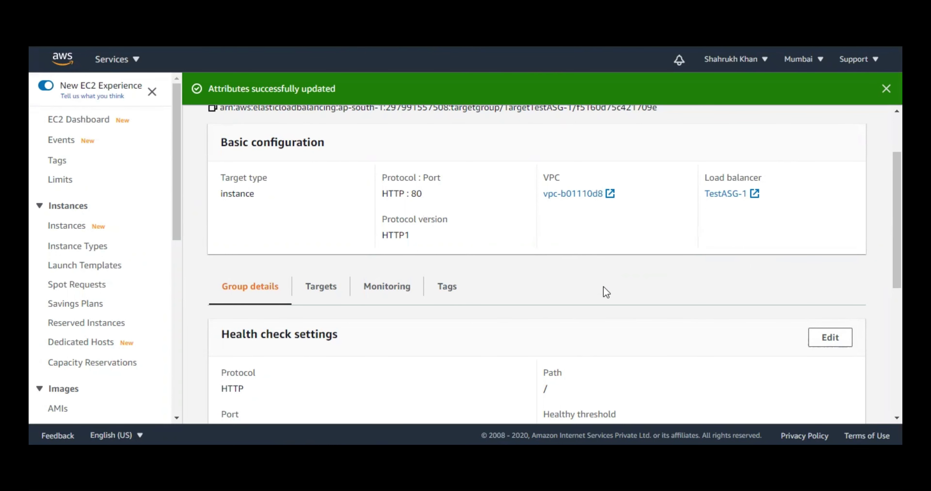
scroll(580, 318, down, 5)
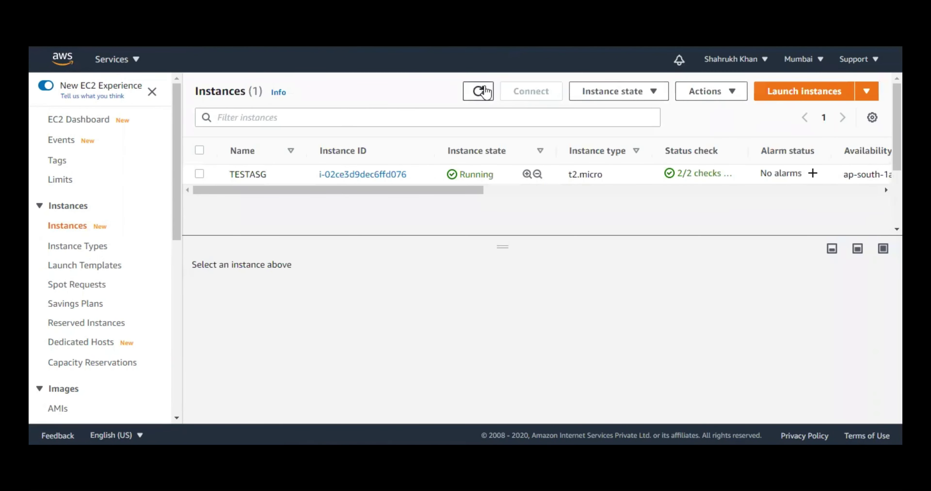
- Rename the first instance to TESTASG 1 in the Instances list
click(480, 90)
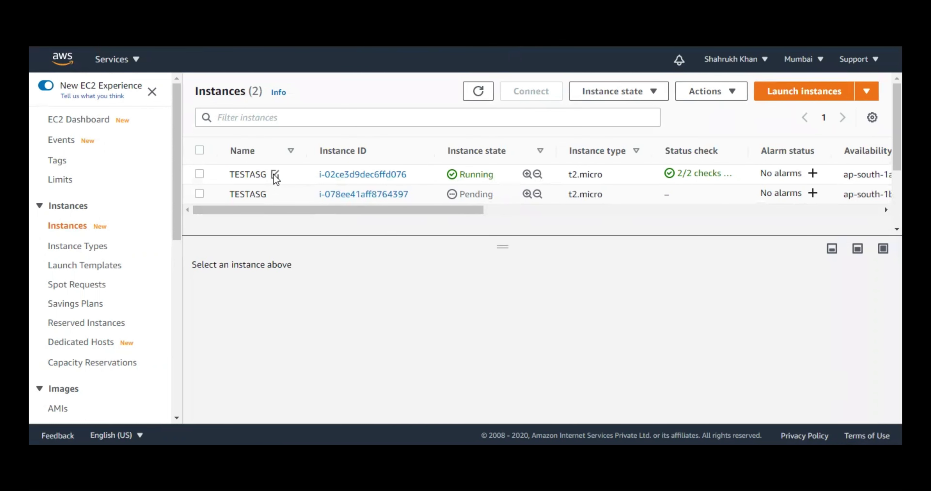
click(275, 175)
click(366, 198)
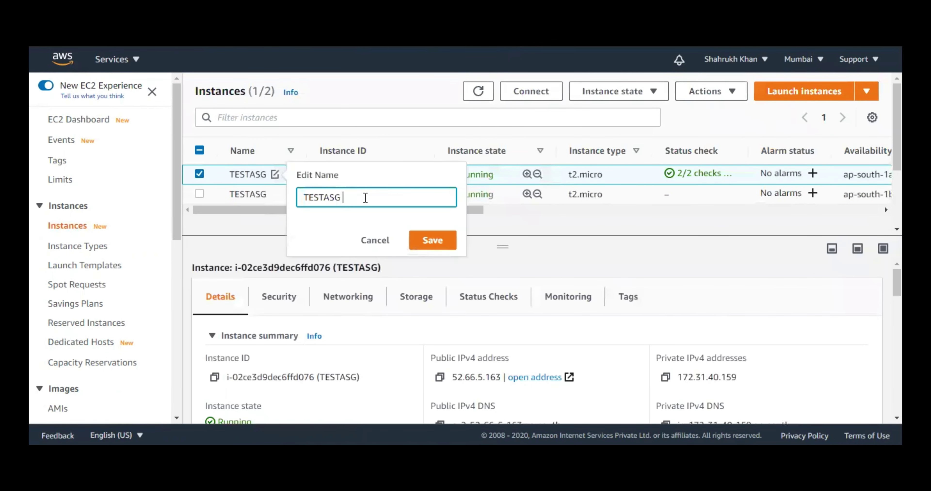
text(1)
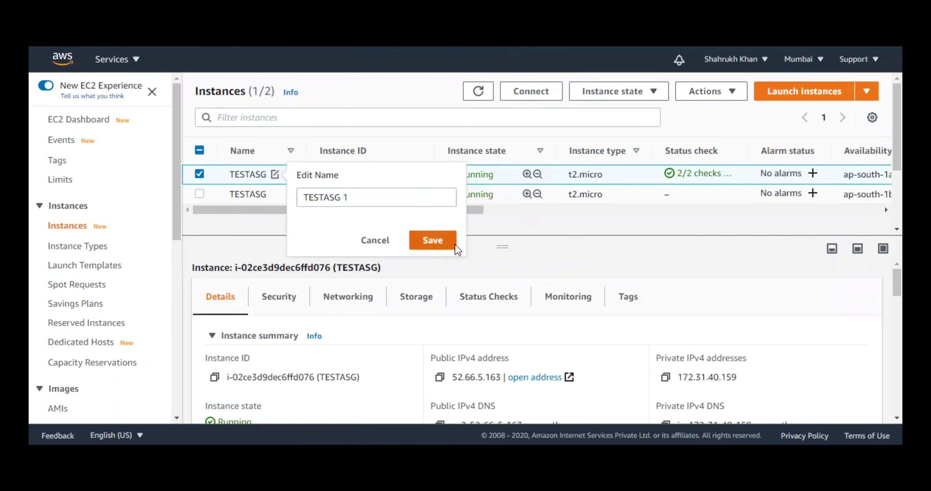
click(433, 240)
- Rename the second instance to TESTASG 2 and reload the instance list
click(275, 194)
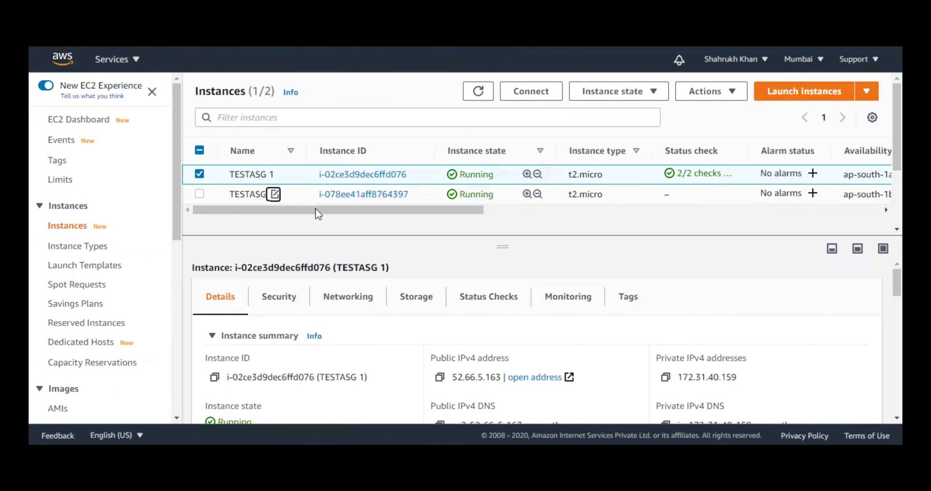
click(355, 220)
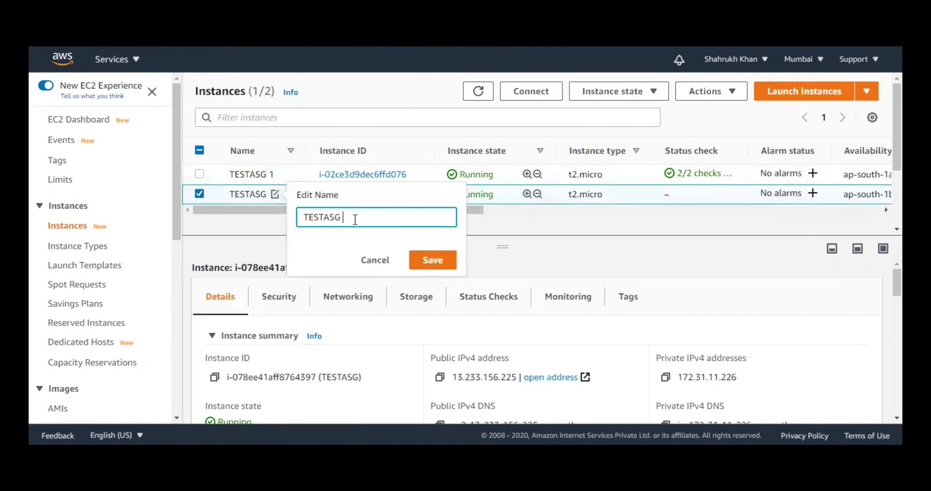
click(430, 260)
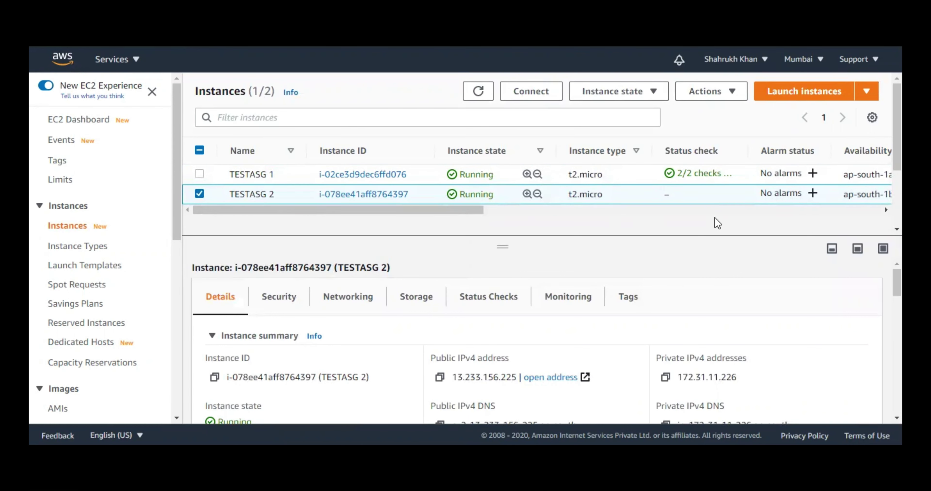
click(492, 99)
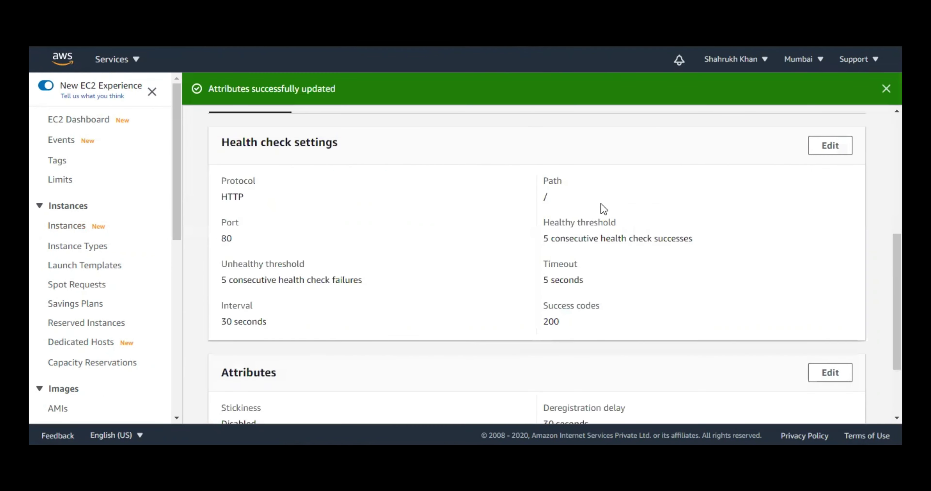
- Refresh the target group's Targets to show both instances and TESTASG 2's initial status
scroll(603, 207, up, 5)
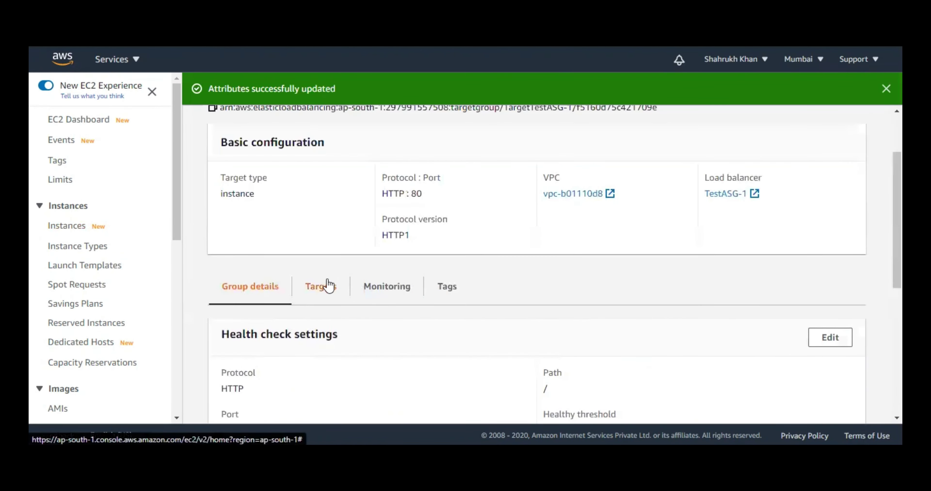
click(321, 286)
scroll(644, 352, down, 1)
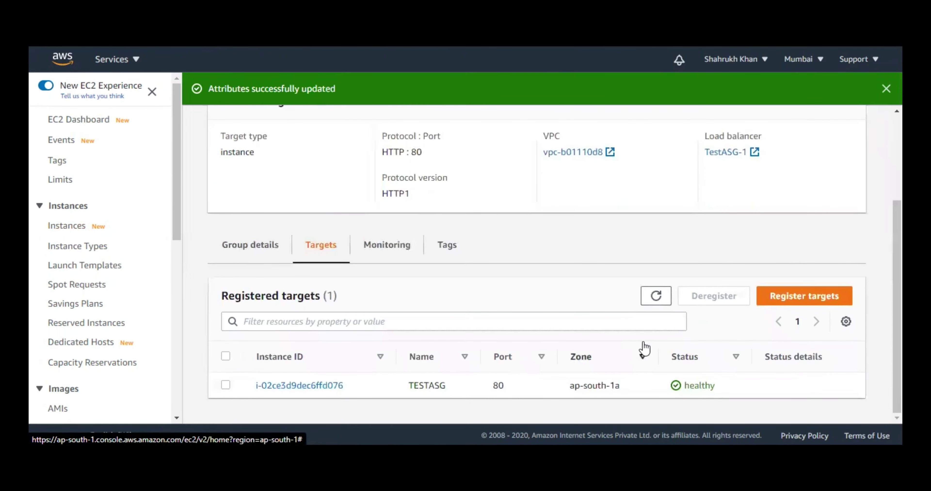
click(656, 297)
scroll(619, 297, down, 1)
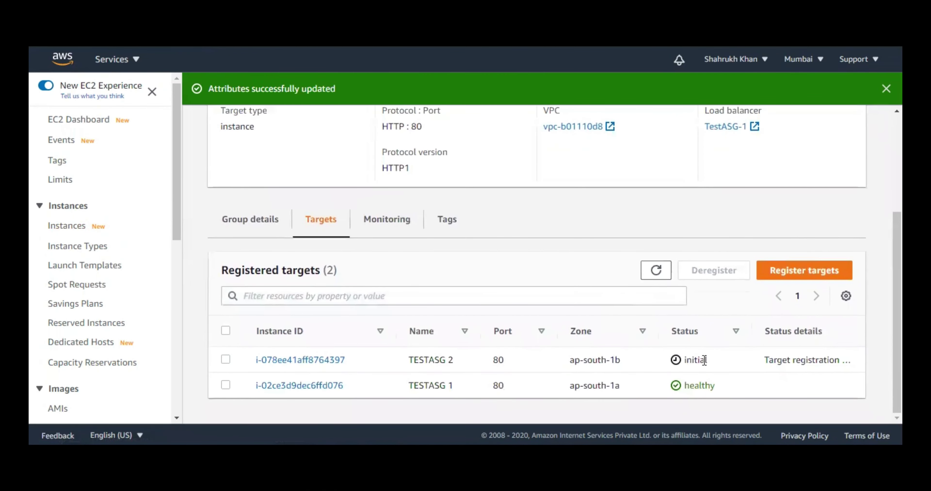
drag(706, 359, 684, 361)
- Recheck target status, then copy TESTASG 1's public IPv4 address
click(662, 269)
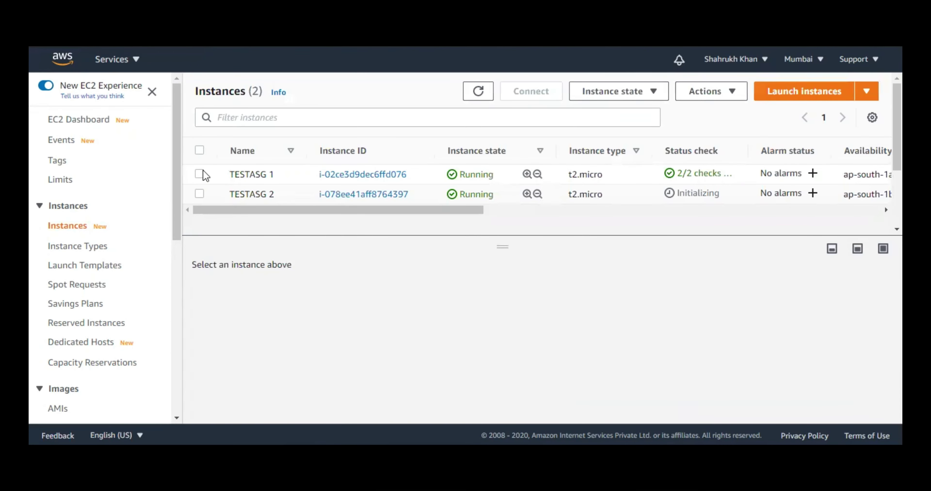
click(200, 174)
click(440, 378)
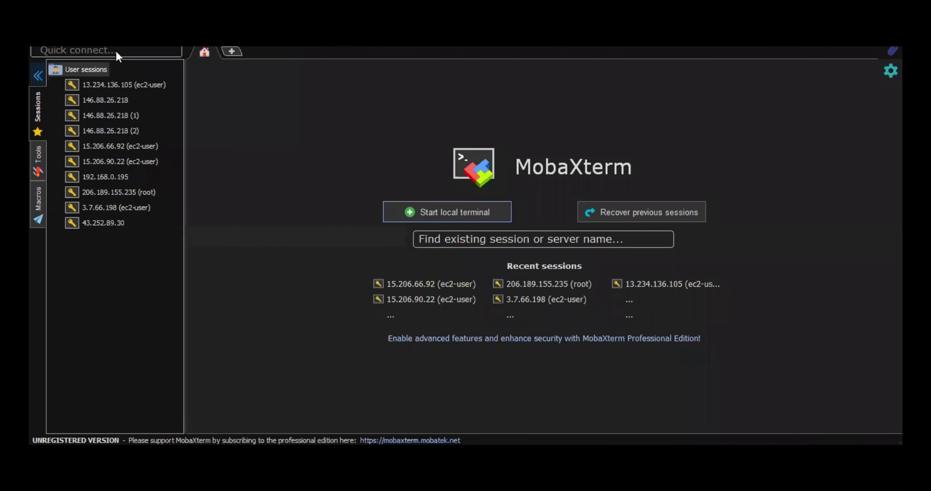
- Set up a new SSH session to the pasted IP with username ec2-user
click(178, 72)
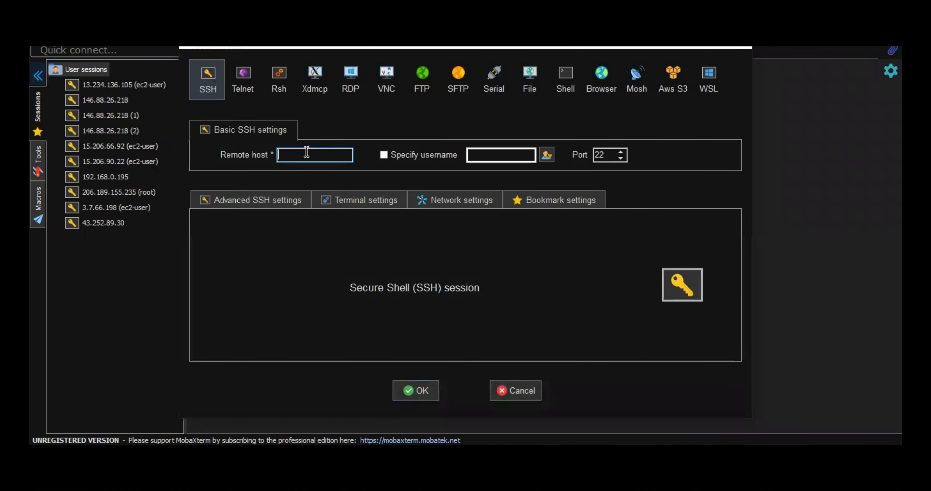
key(ctrl+v)
click(383, 155)
text(ec2)
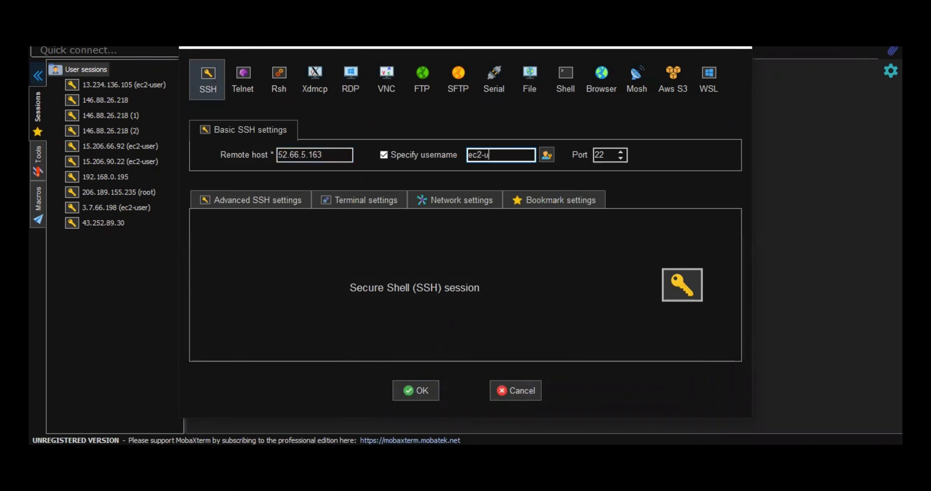
text(-user)
- Enable private key authentication with AWS.pem and save the session
click(231, 203)
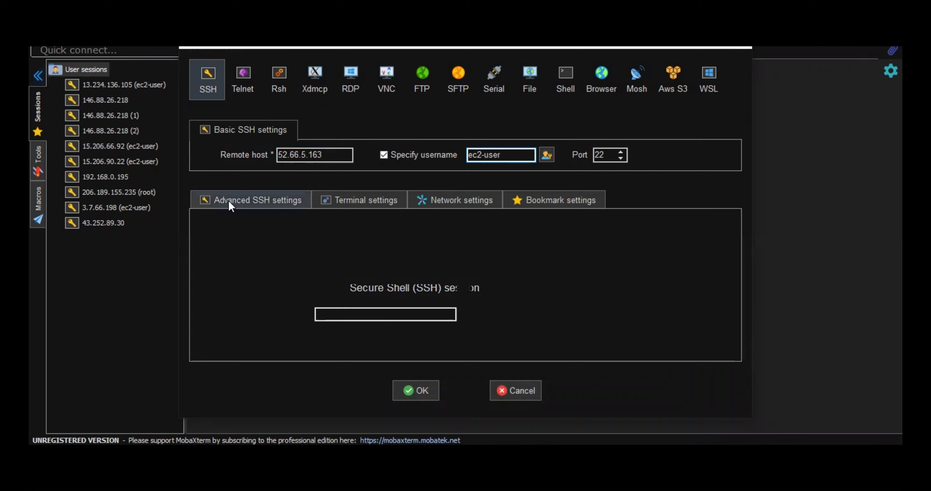
click(307, 313)
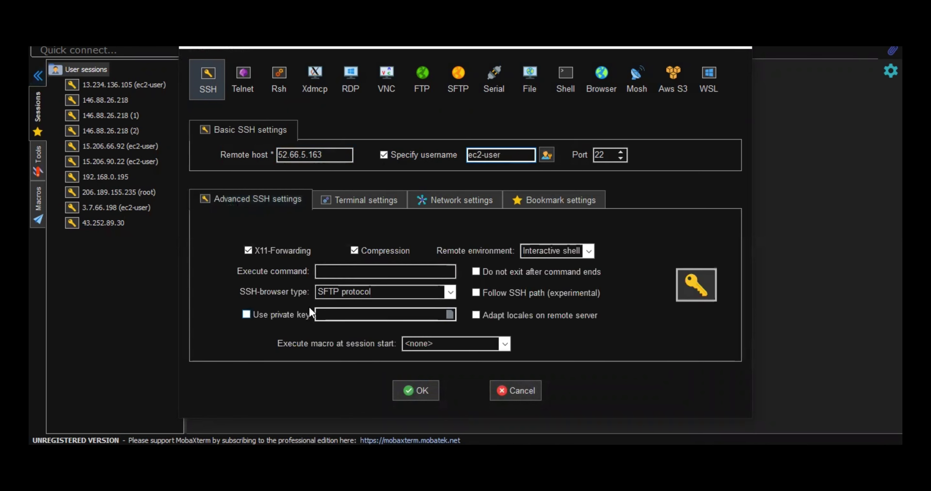
click(450, 315)
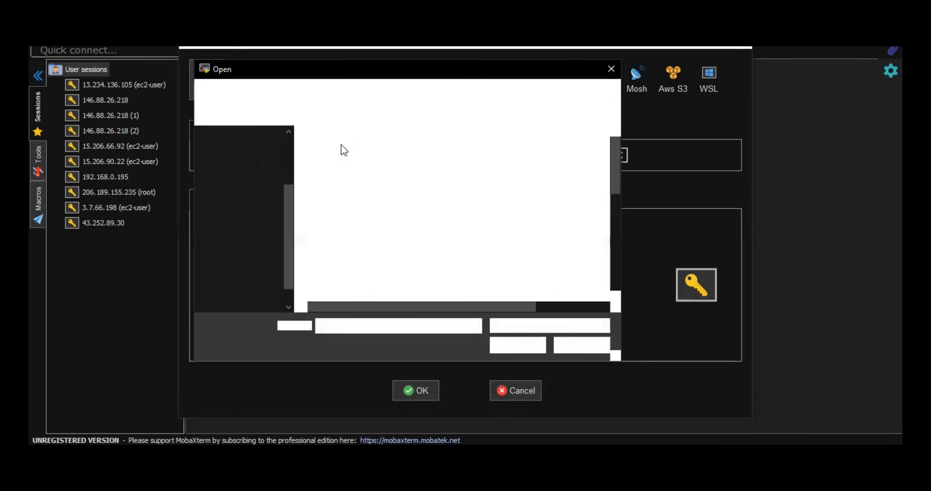
click(507, 347)
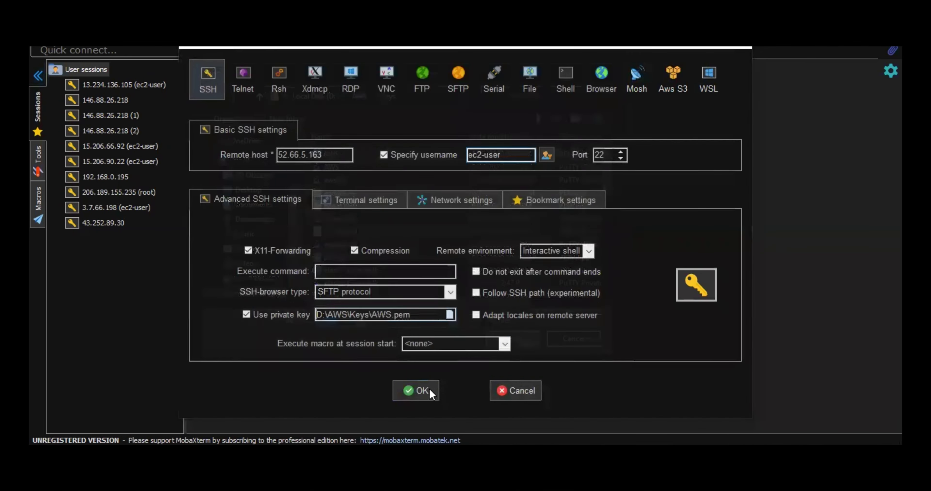
click(427, 391)
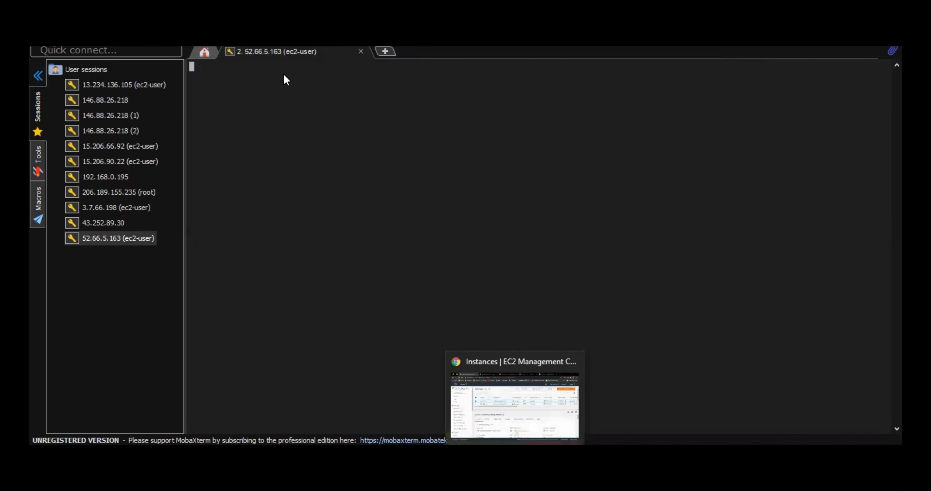
- Try connecting to TESTASG 1 from the browser, then return to the instances list
key(alt+Tab)
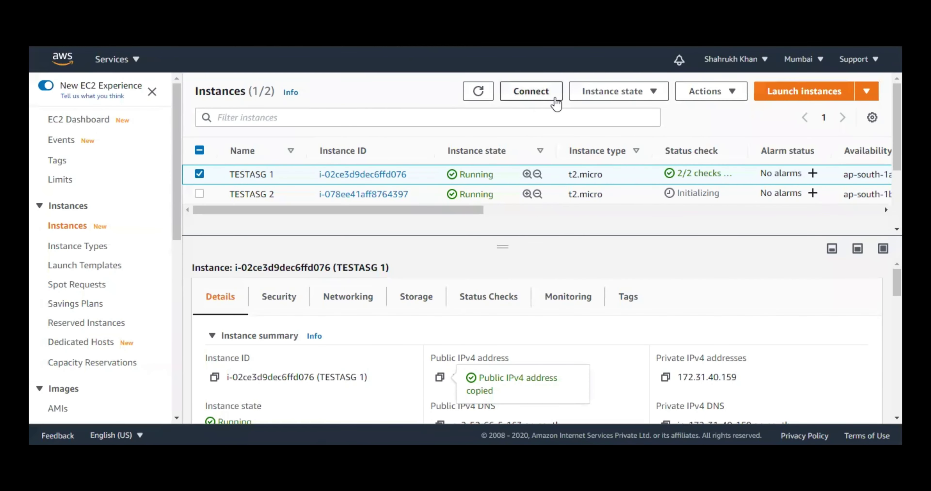
click(556, 104)
scroll(217, 250, down, 2)
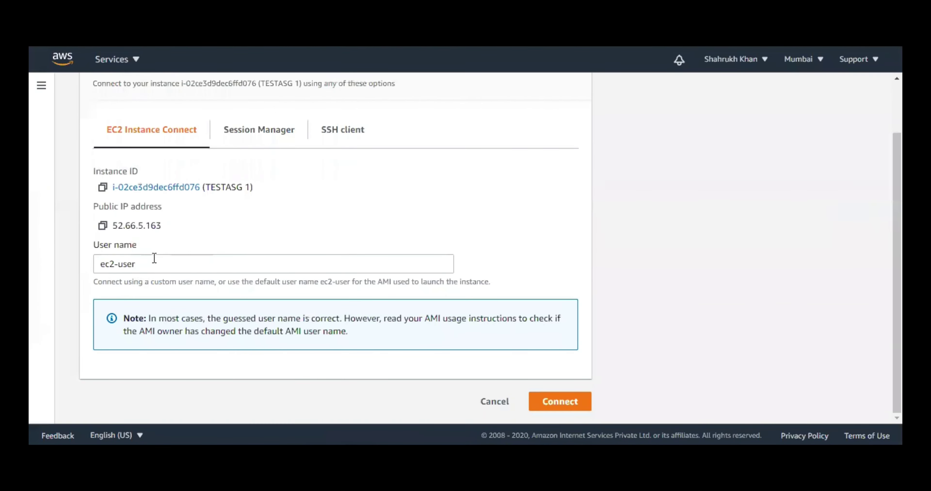
click(556, 401)
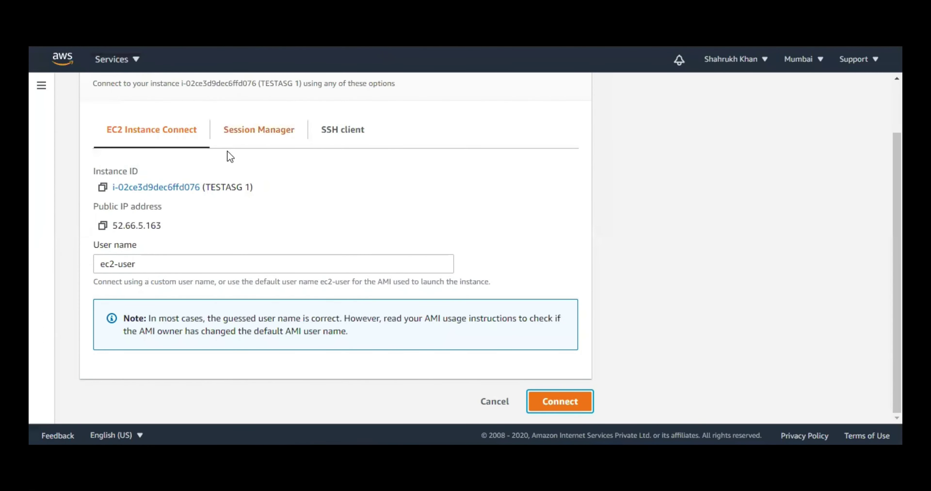
scroll(326, 187, up, 2)
scroll(326, 187, down, 2)
scroll(208, 96, up, 3)
click(140, 89)
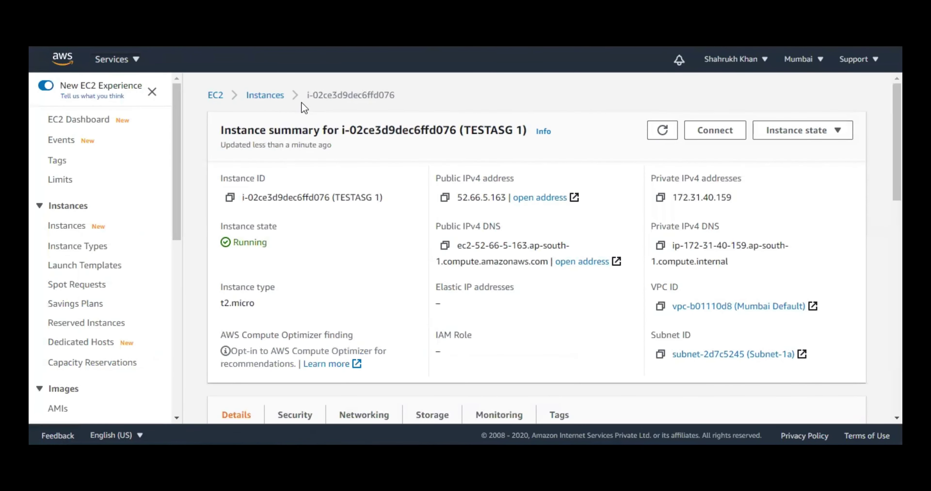
click(283, 96)
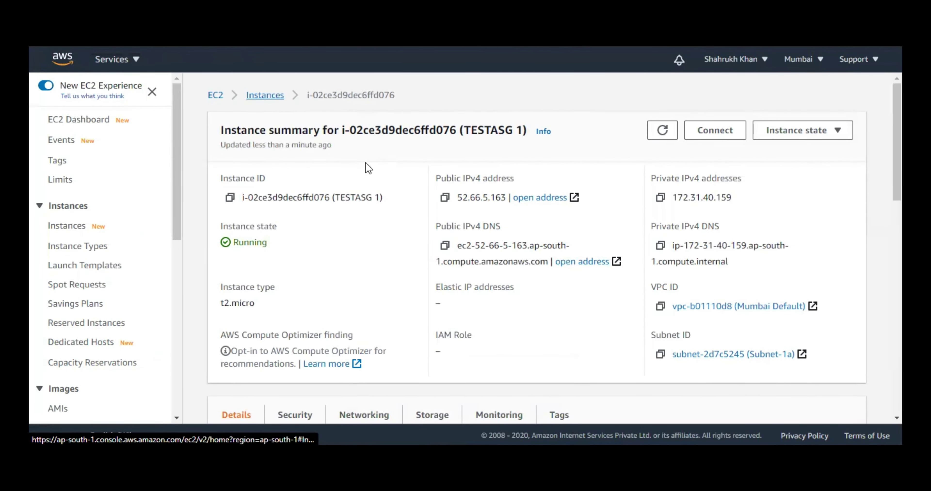
- Review TESTASG 1's Networking and Security details
click(356, 298)
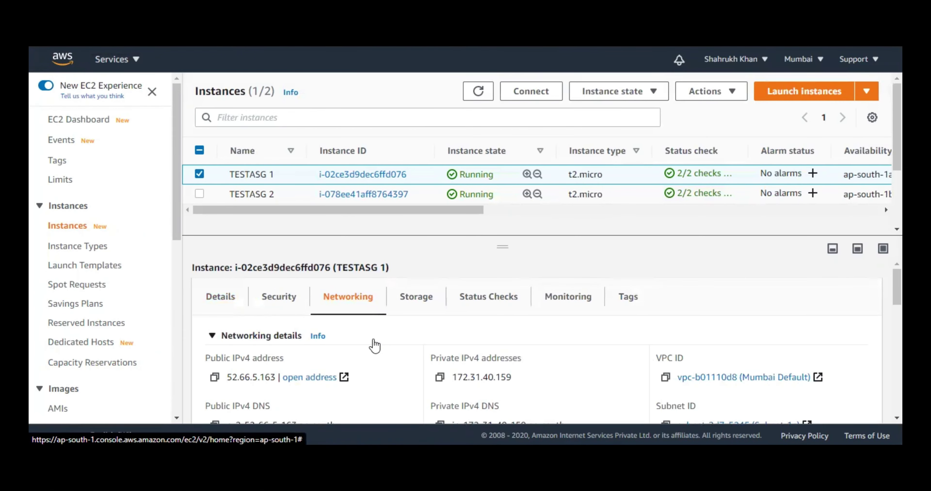
scroll(376, 345, down, 5)
scroll(376, 346, down, 6)
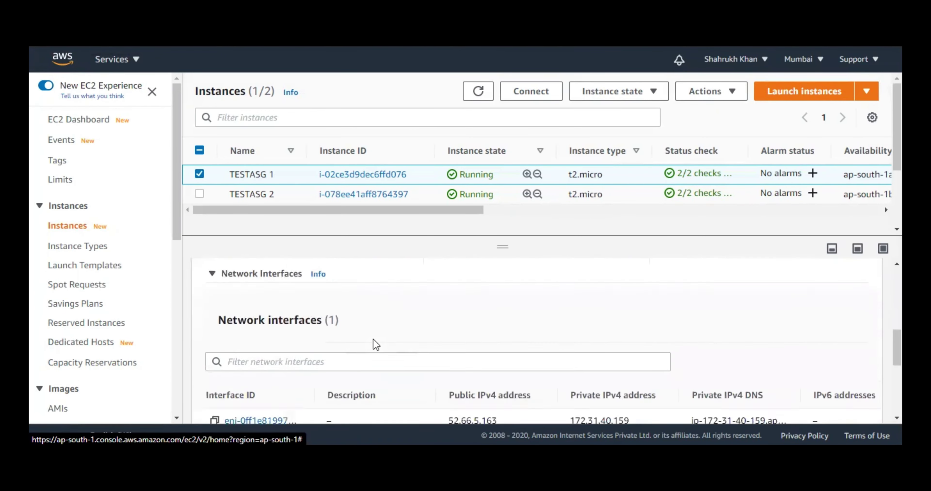
scroll(362, 336, up, 10)
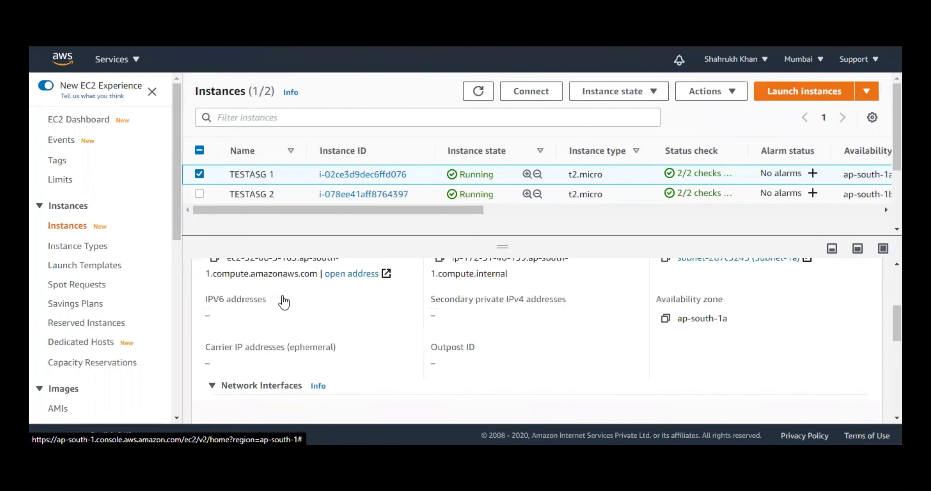
click(297, 298)
scroll(395, 341, down, 8)
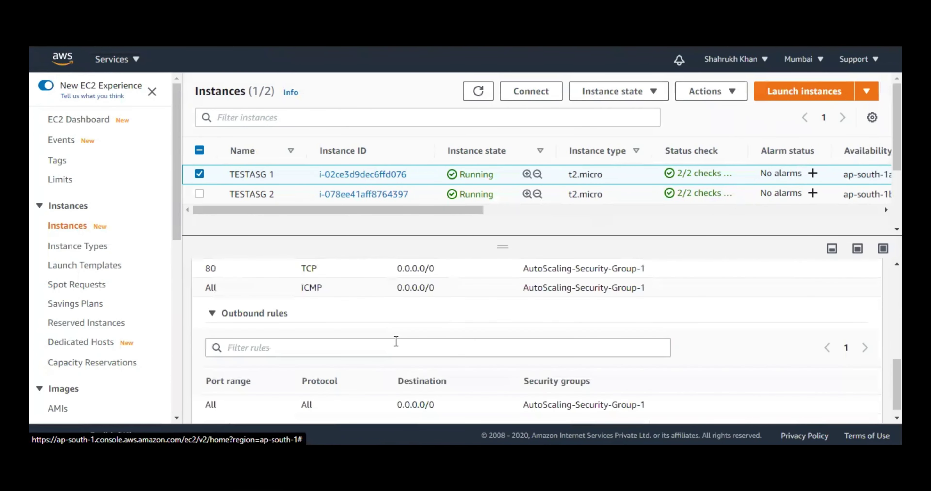
scroll(393, 345, up, 2)
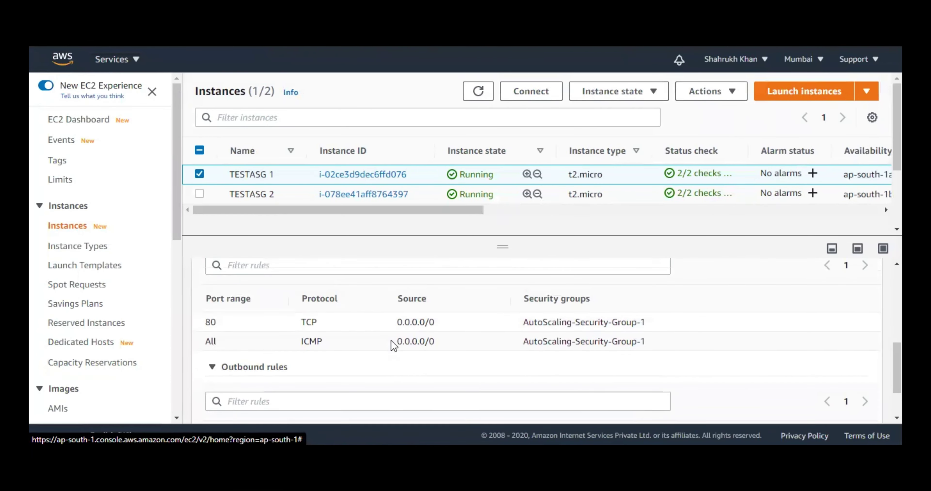
scroll(365, 334, up, 2)
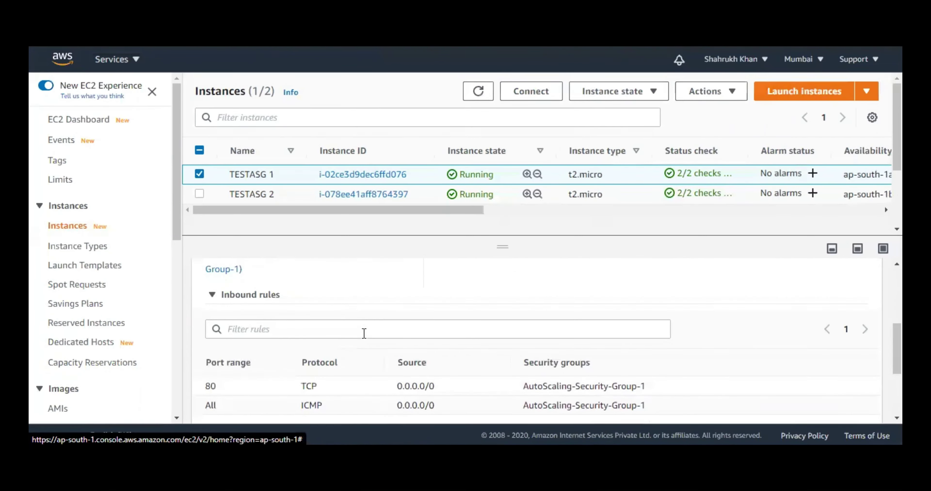
scroll(364, 333, down, 3)
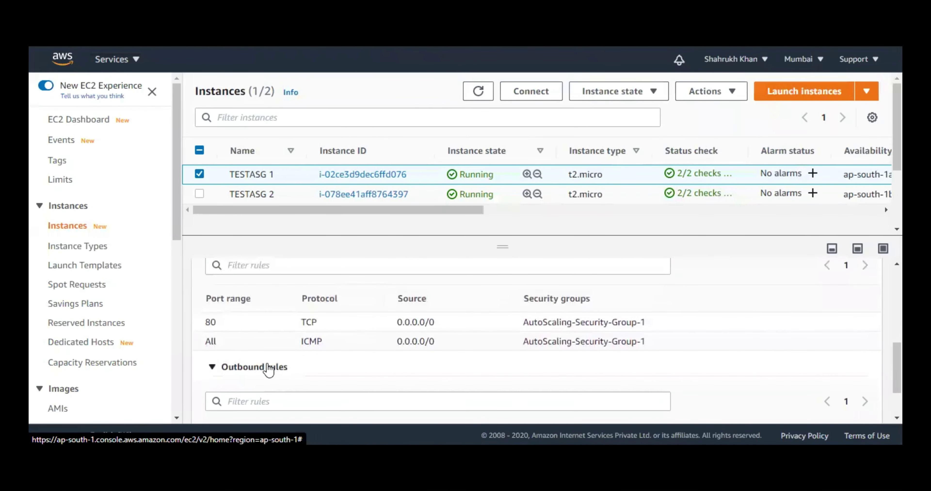
scroll(391, 352, up, 2)
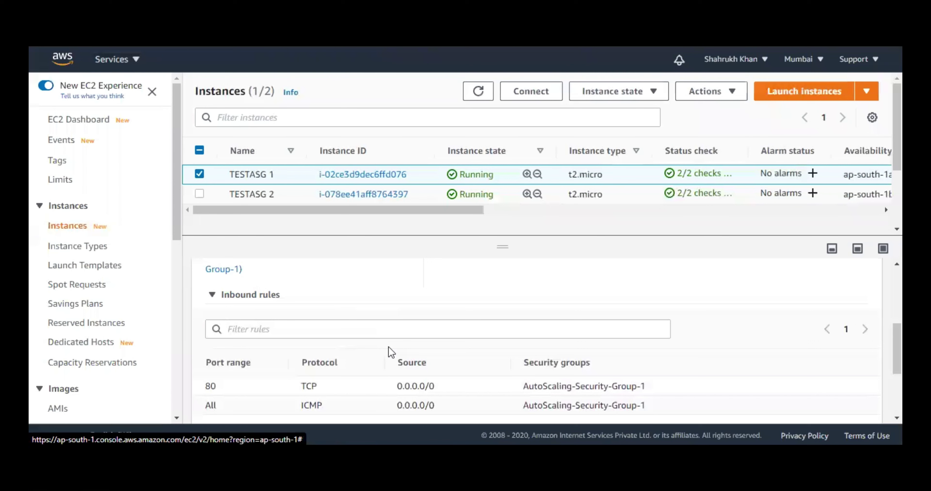
scroll(390, 353, up, 2)
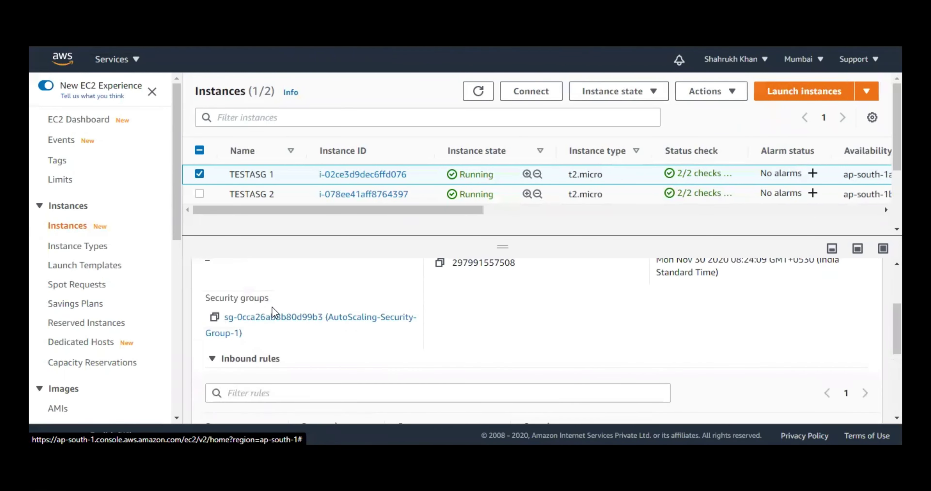
- Open security group AutoScaling-Security-Group-1 in a new window
right_click(277, 322)
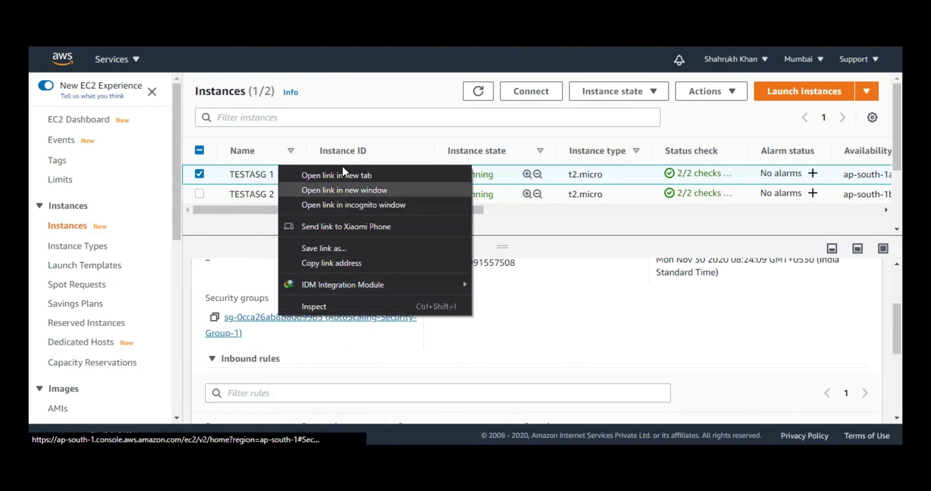
click(359, 357)
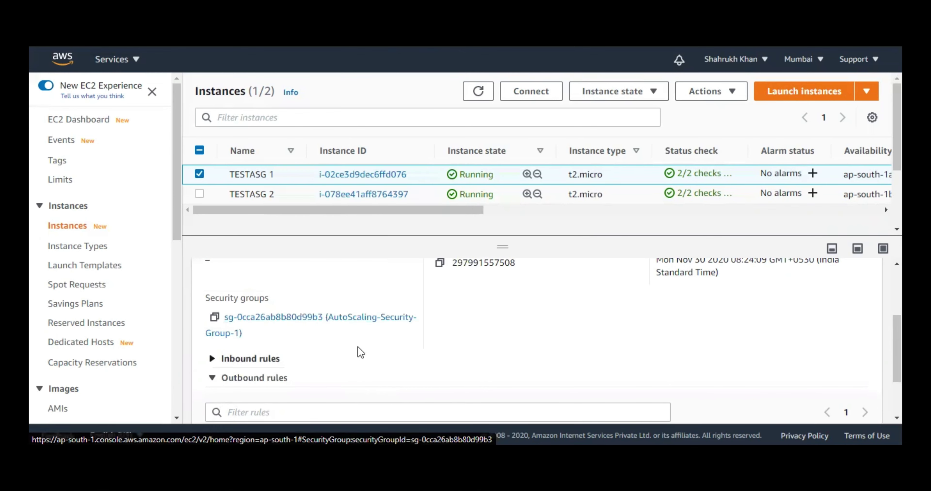
right_click(345, 326)
click(378, 186)
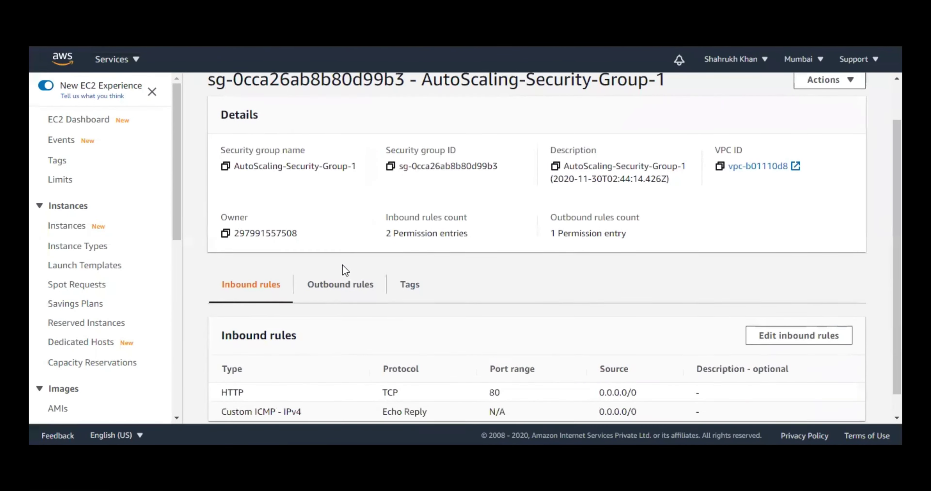
- Add an inbound SSH rule (port 22) from Anywhere to AutoScaling-Security-Group-1 and save it
scroll(343, 269, down, 2)
click(832, 314)
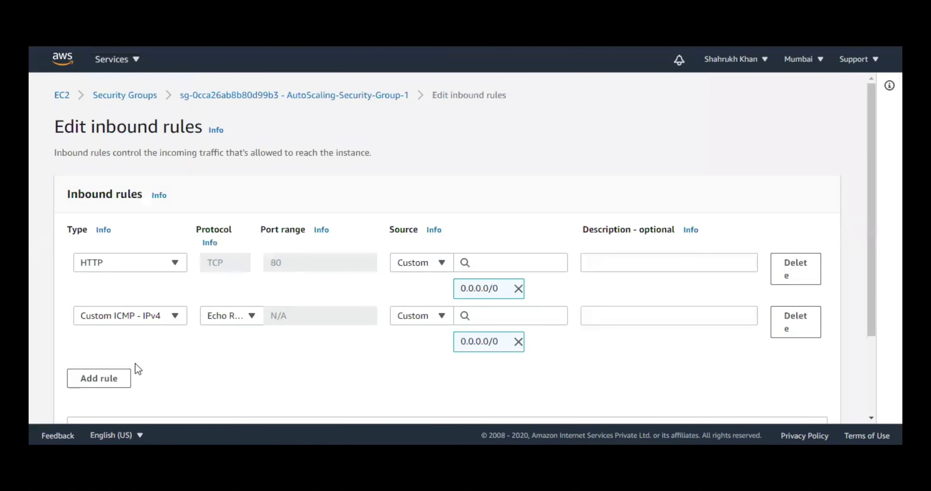
click(109, 379)
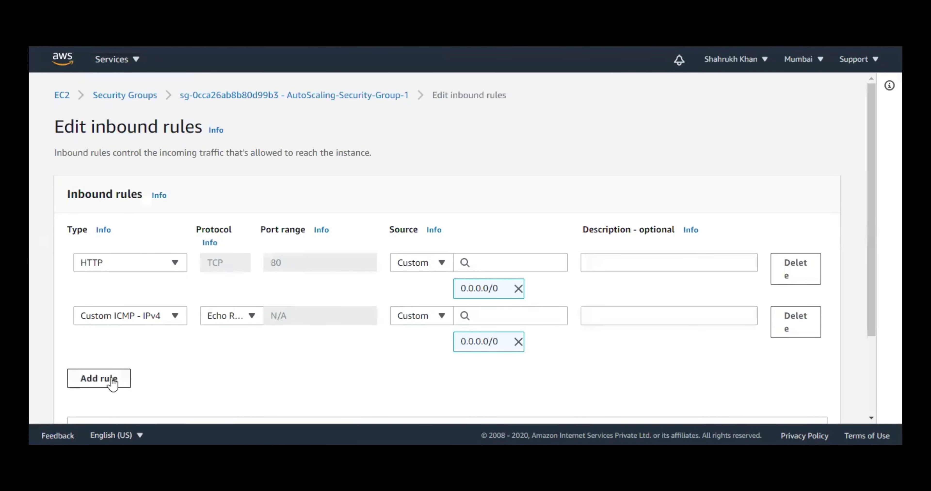
click(156, 372)
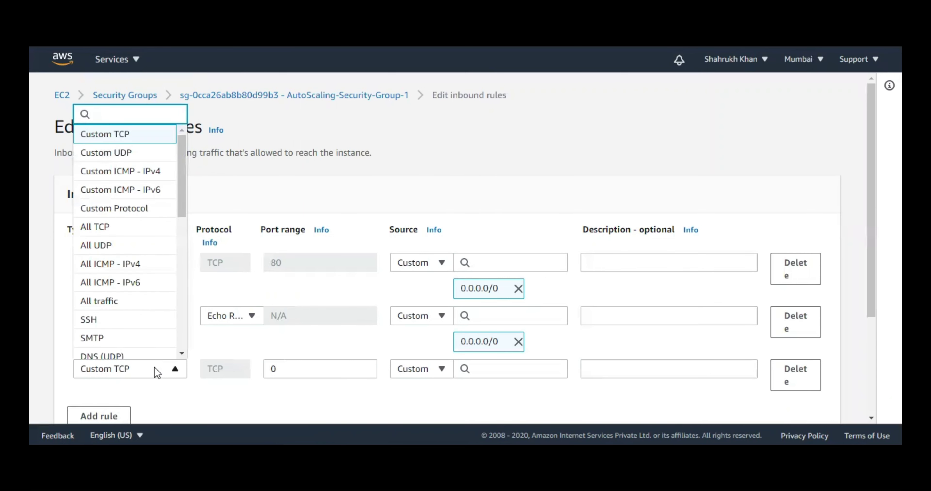
click(149, 321)
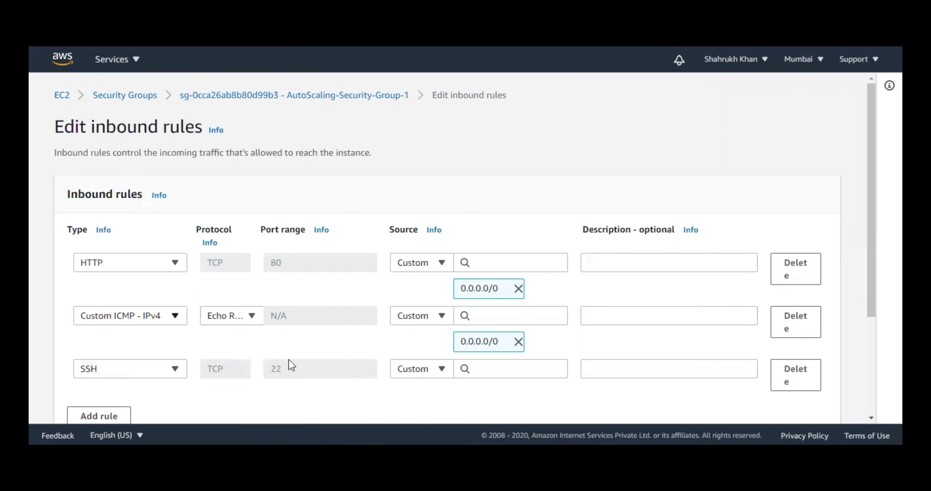
click(433, 379)
key(Down)
key(Return)
scroll(729, 361, down, 5)
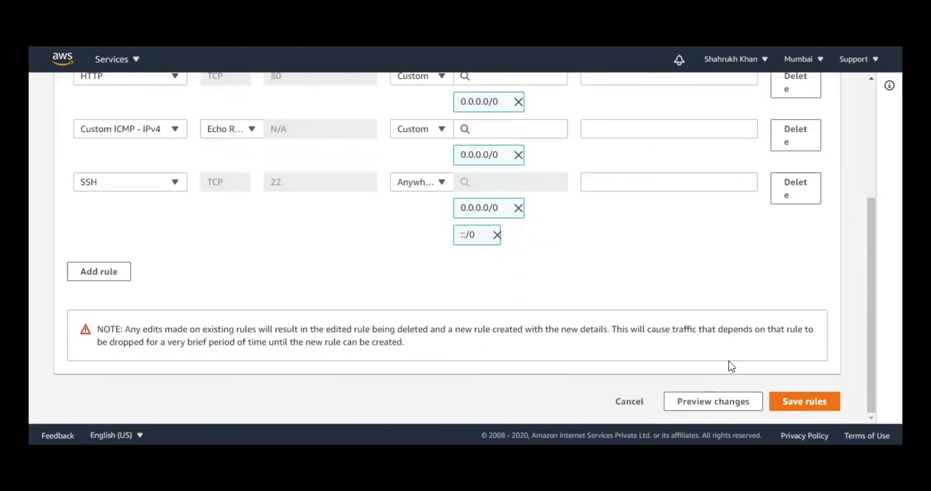
click(801, 399)
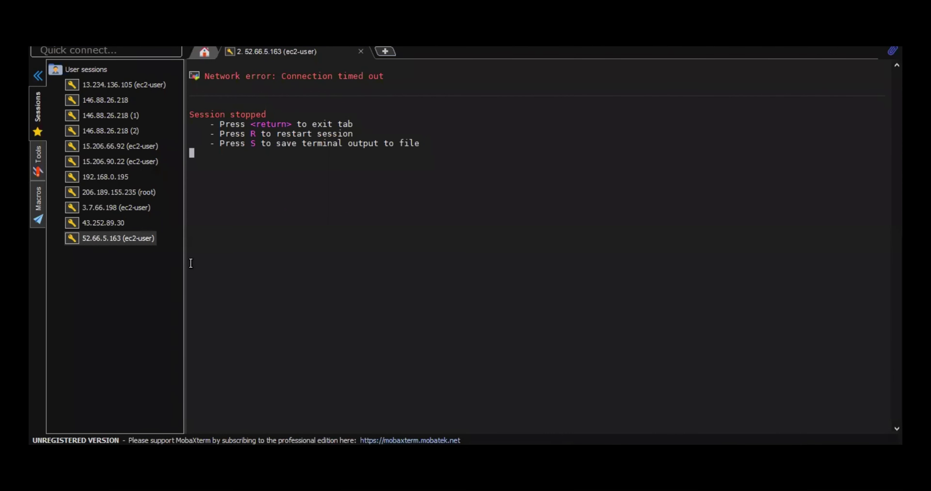
- Restart the SSH session to 52.66.5.163, become root with sudo su -, then enter 'yes > /dev/null &'
key(r)
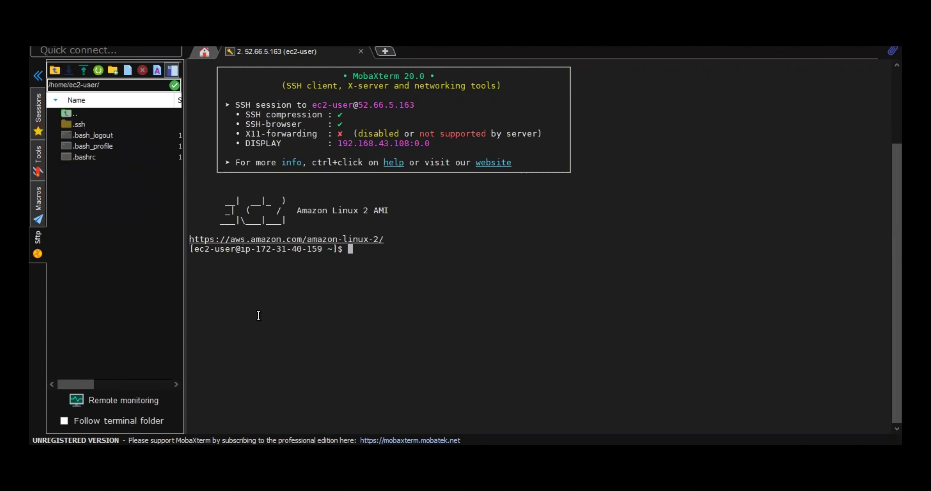
ctrl+scroll(465, 293, up, 1)
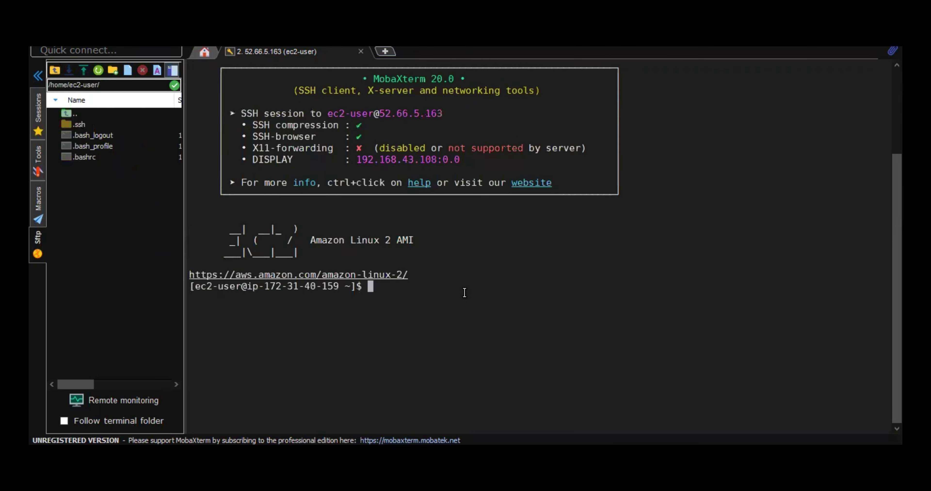
text(sudo su -)
key(Return)
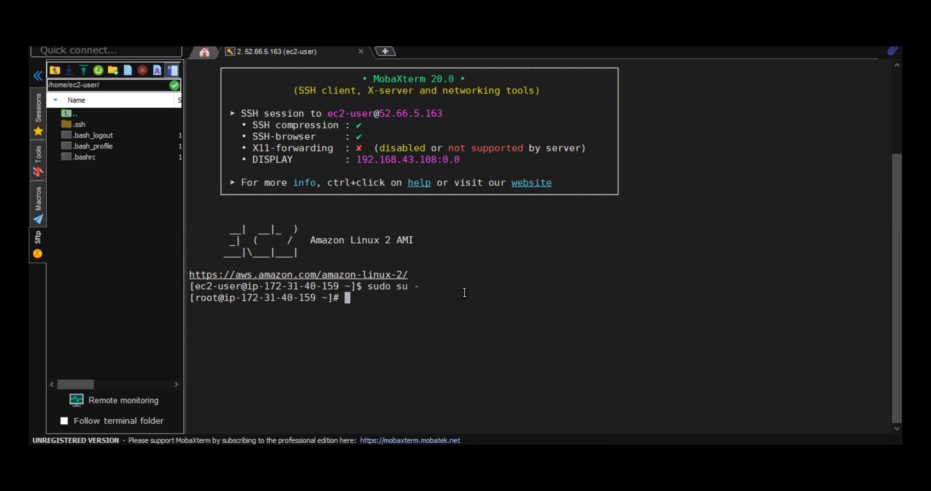
- Enter 'yes > /dev/null &' at the root prompt and copy it to the clipboard
text(yes > /dev/nu)
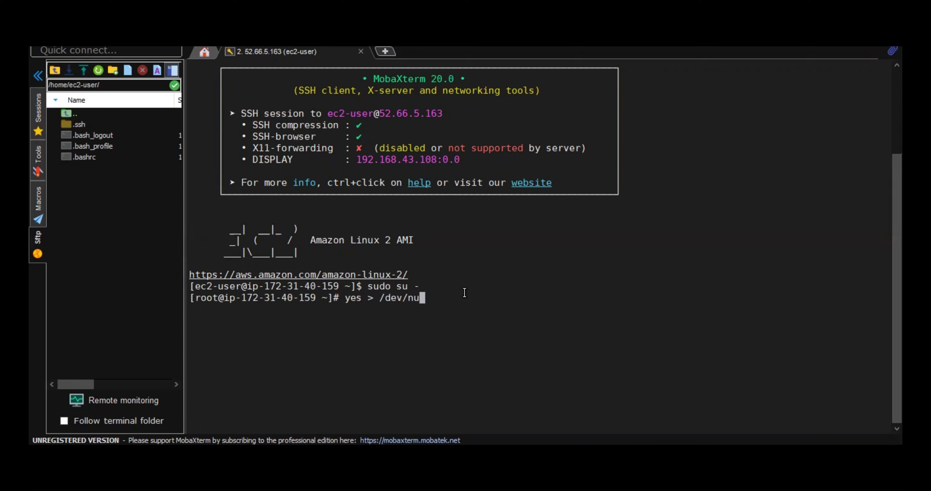
- Restart the SSH session to 52.66.5.163, become root with sudo su -, then enter 'yes > /dev/null &'
- Enter 'yes > /dev/null &' at the root prompt and copy it to the clipboard
text(ll &)
drag(341, 298, 440, 296)
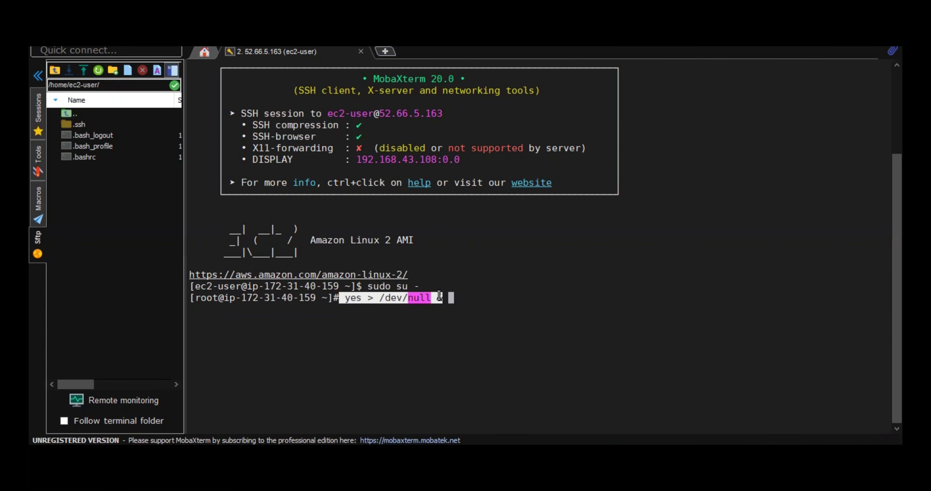
right_click(440, 297)
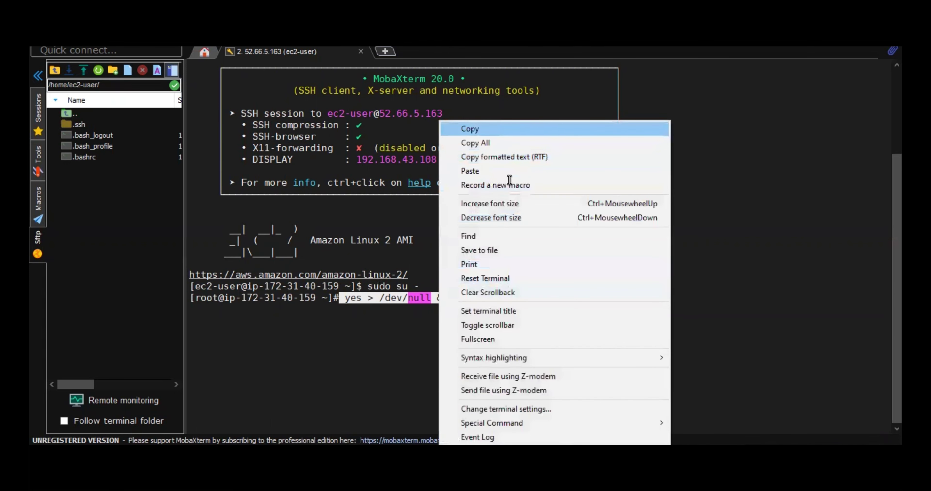
key(Escape)
- Paste two more copies so the prompt holds 'yes > /dev/null &' three times
right_click(506, 291)
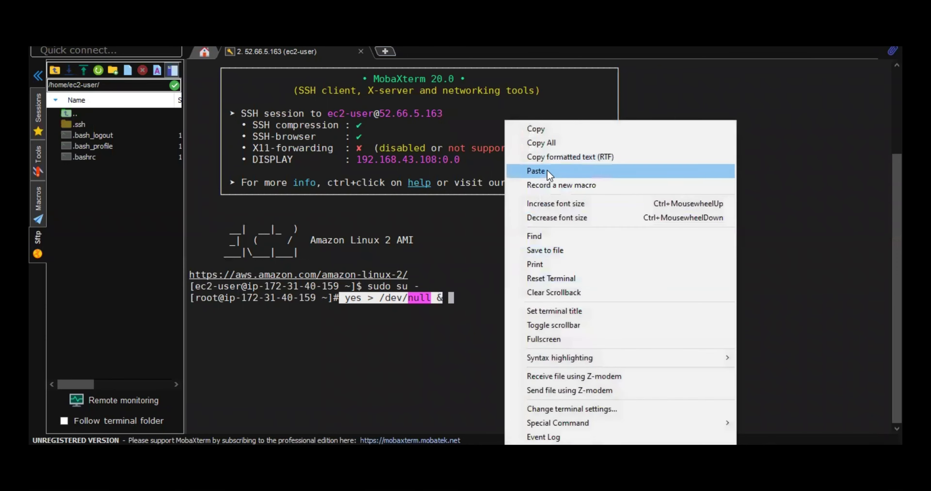
click(542, 171)
right_click(546, 190)
click(564, 171)
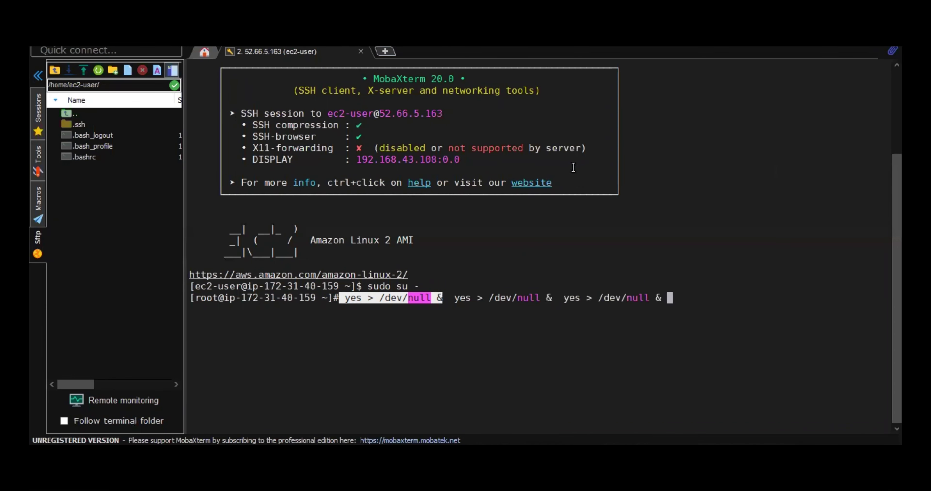
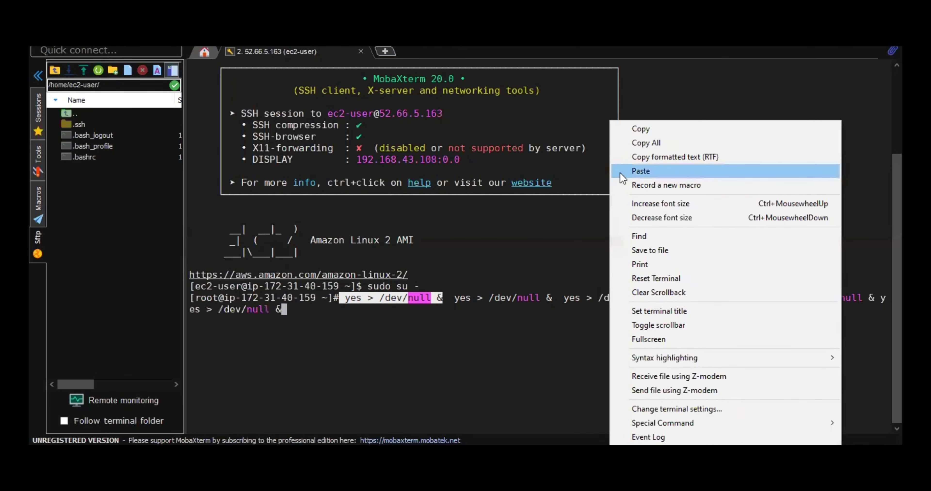
- Paste more 'yes > /dev/null &' jobs until the root command holds ten of them
click(625, 172)
right_click(625, 174)
click(628, 172)
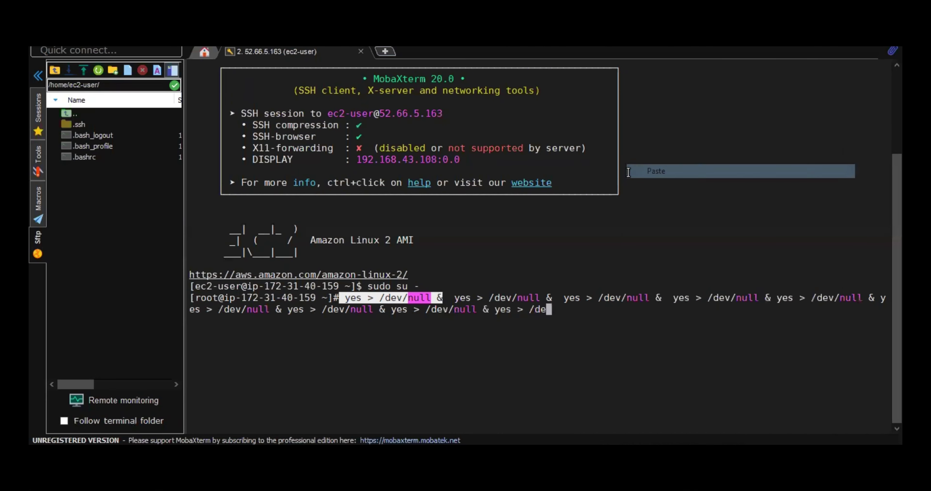
right_click(631, 177)
click(644, 176)
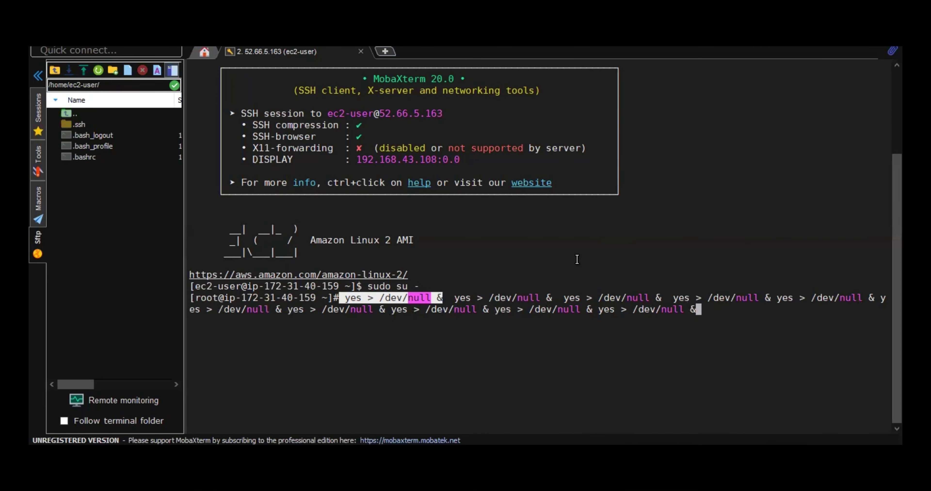
- Enter the ten-job command commented out with a leading #, then begin typing 'man yes'
key(Home)
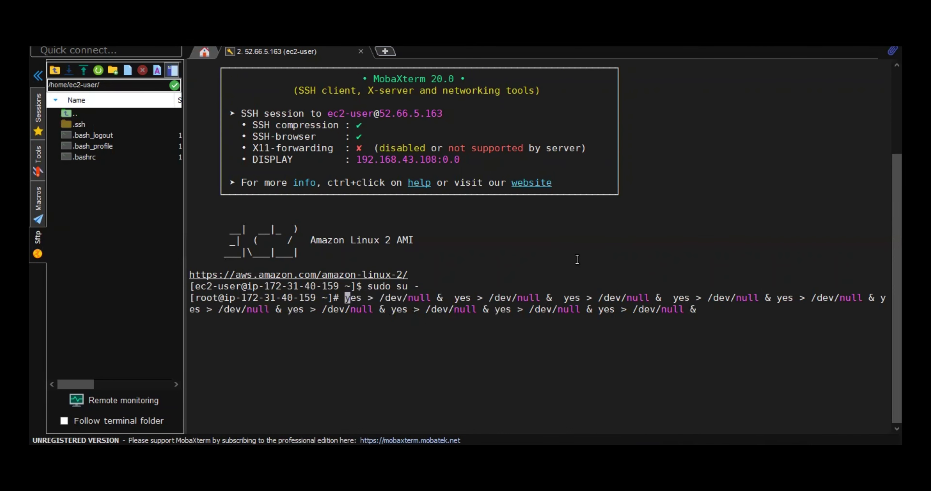
text(#)
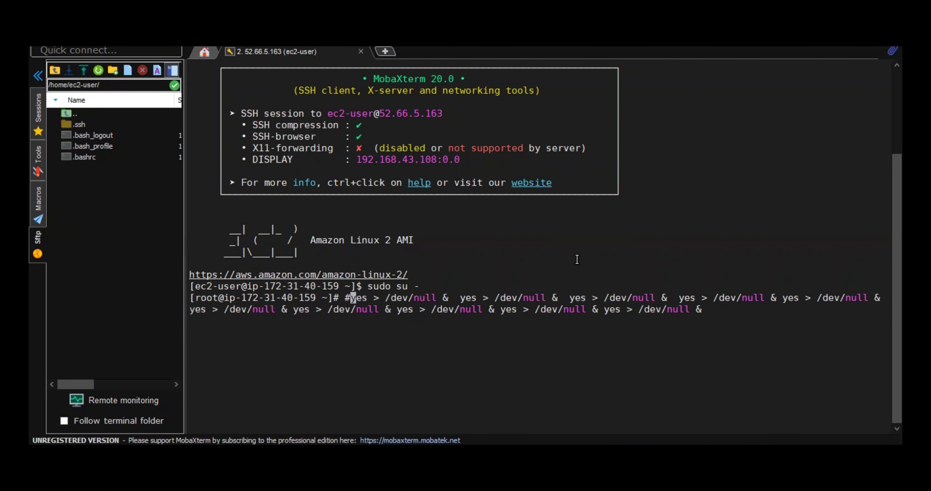
key(Return)
text(man ye)
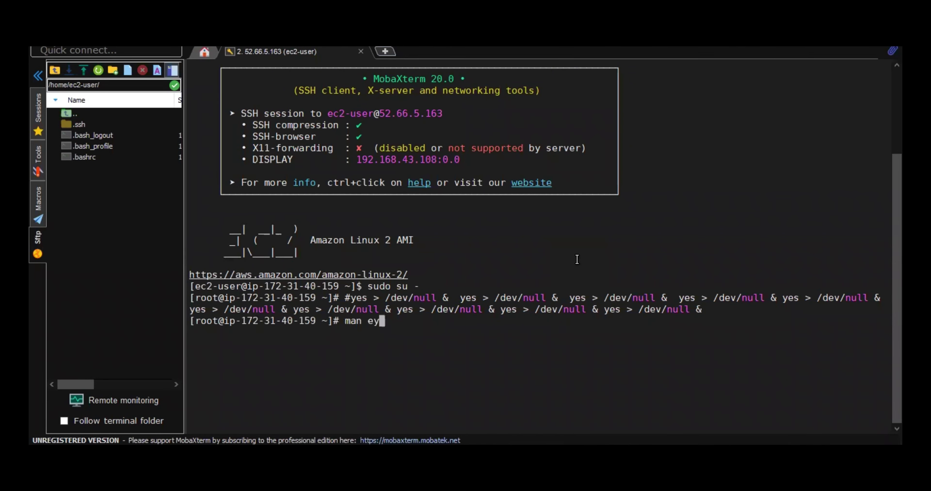
key(BackSpace)
key(BackSpace)
- Open the yes manual page, highlight its one-line NAME description, then quit with q
text(yes)
key(Return)
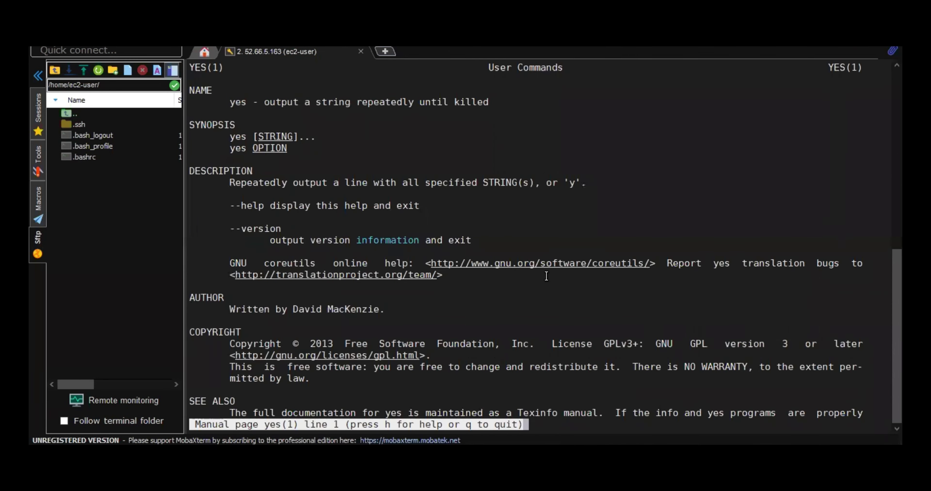
double_click(277, 103)
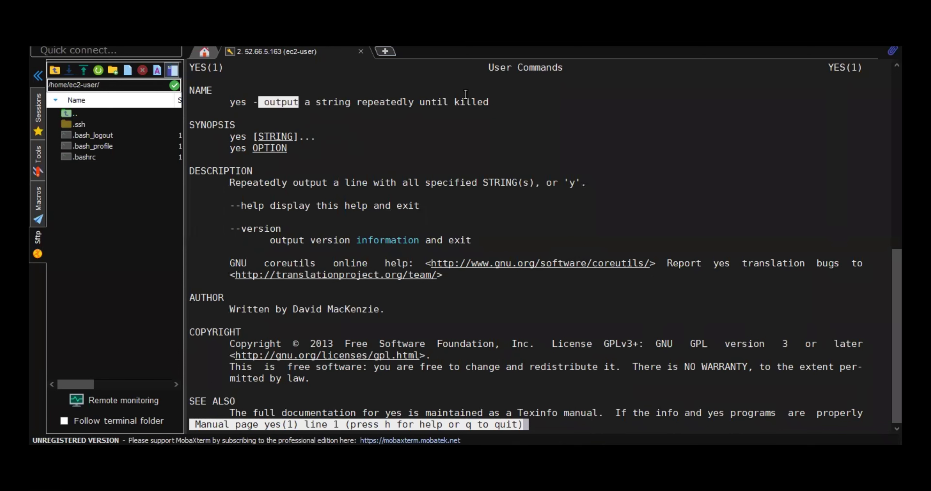
drag(277, 103, 495, 98)
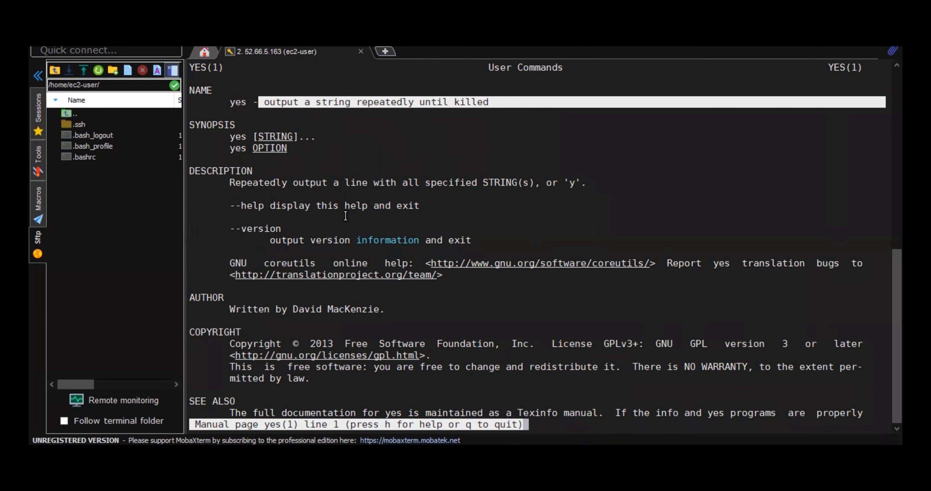
key(q)
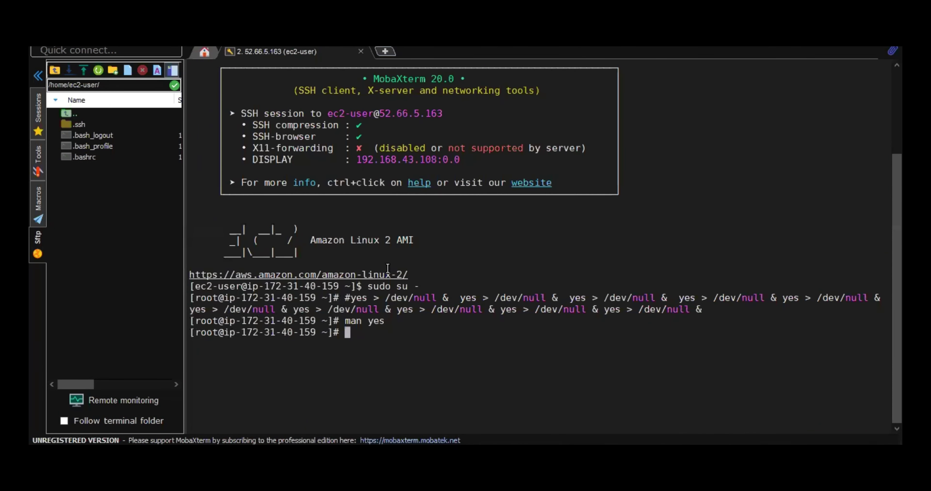
- Remove the # from the recalled yes command and run the first ten background jobs
key(Up)
key(Up)
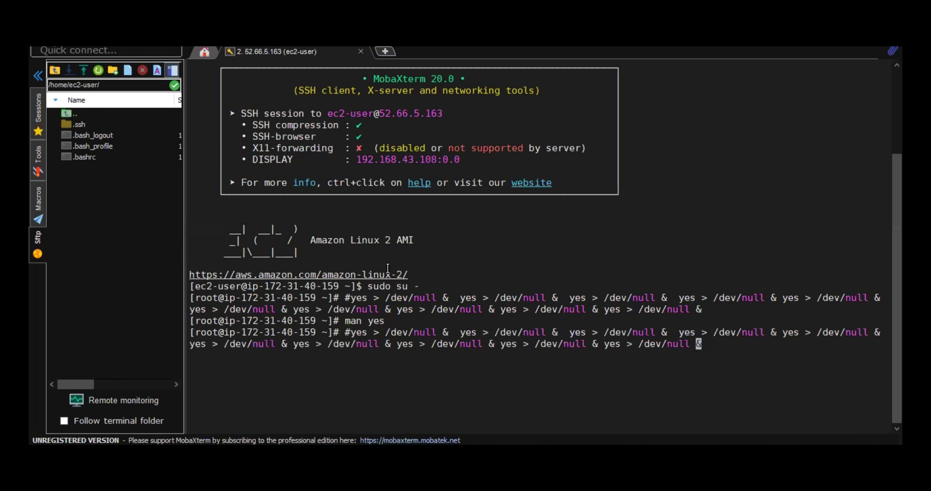
key(Home)
key(Delete)
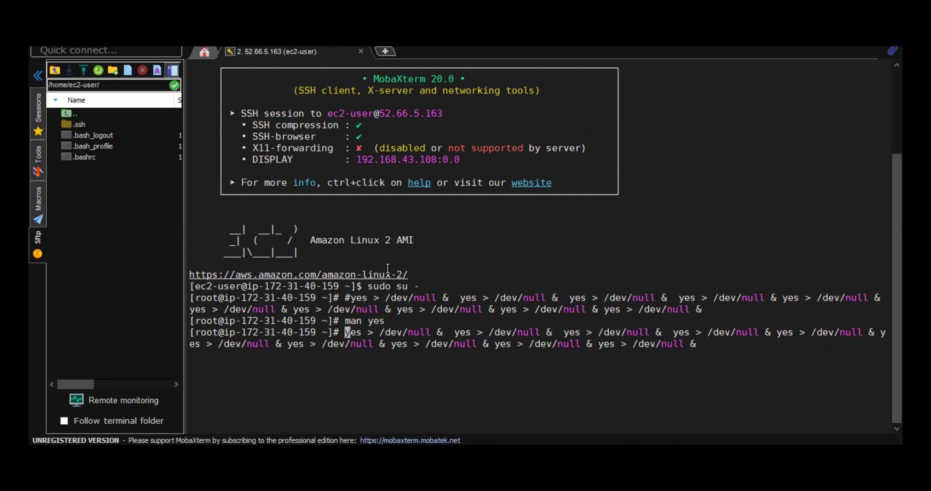
key(Return)
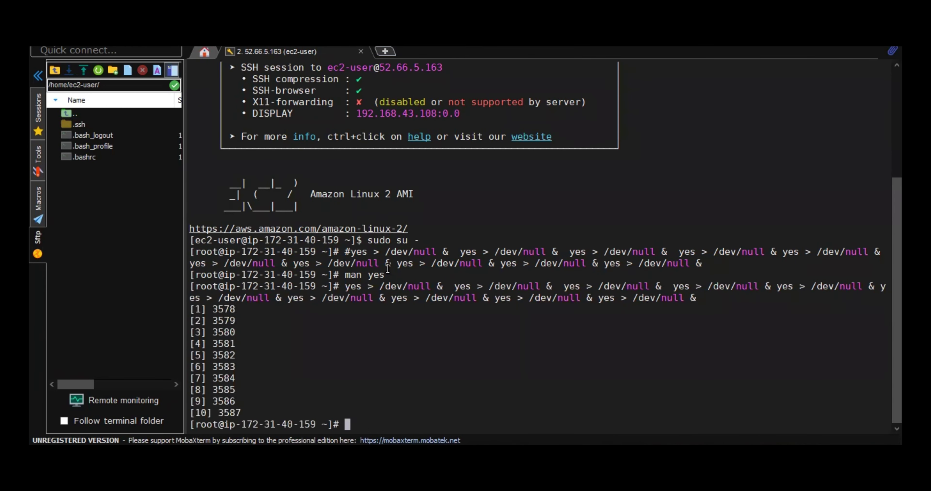
- Rerun the yes command seven more times, adding ten background jobs each run
key(Up)
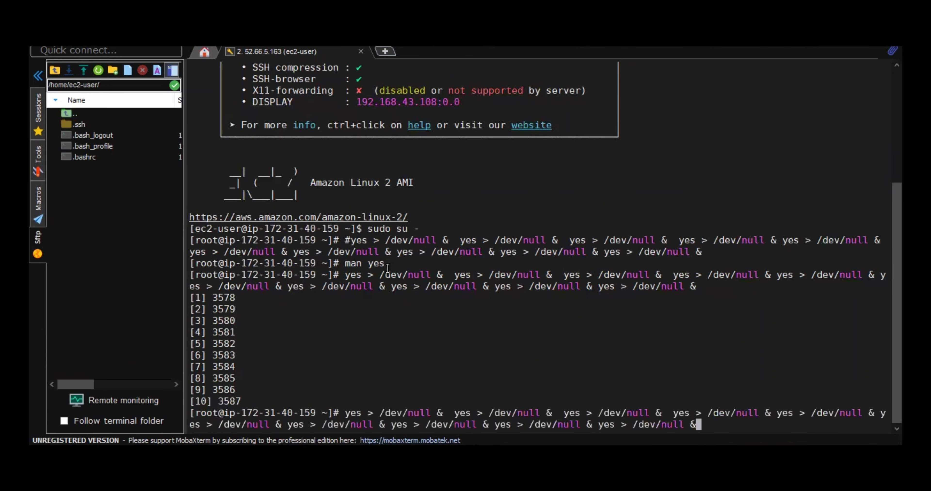
key(Return)
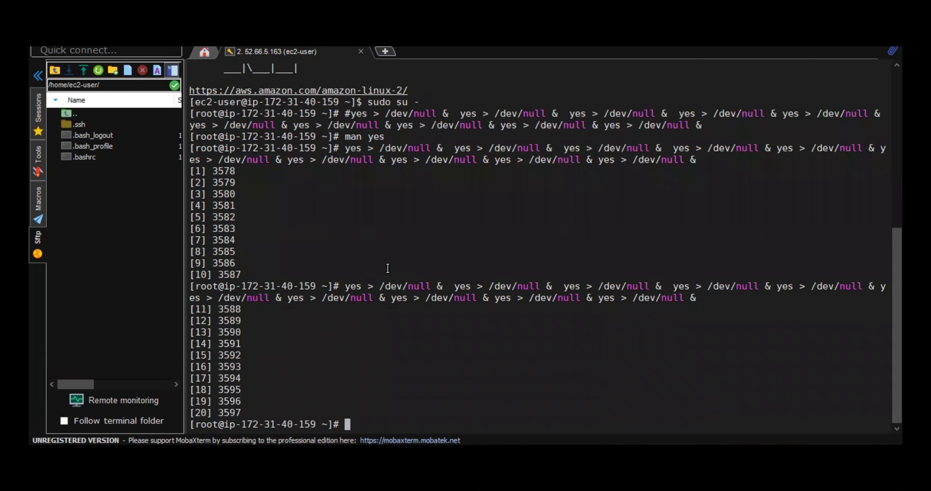
key(Up)
key(Return)
key(Up)
key(Return)
key(Up)
key(Return)
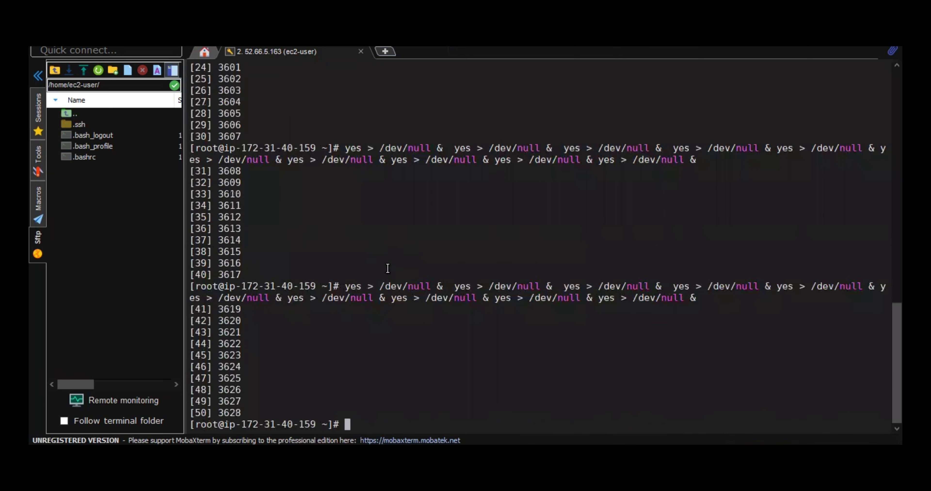
key(Up)
key(Return)
key(Up)
key(Return)
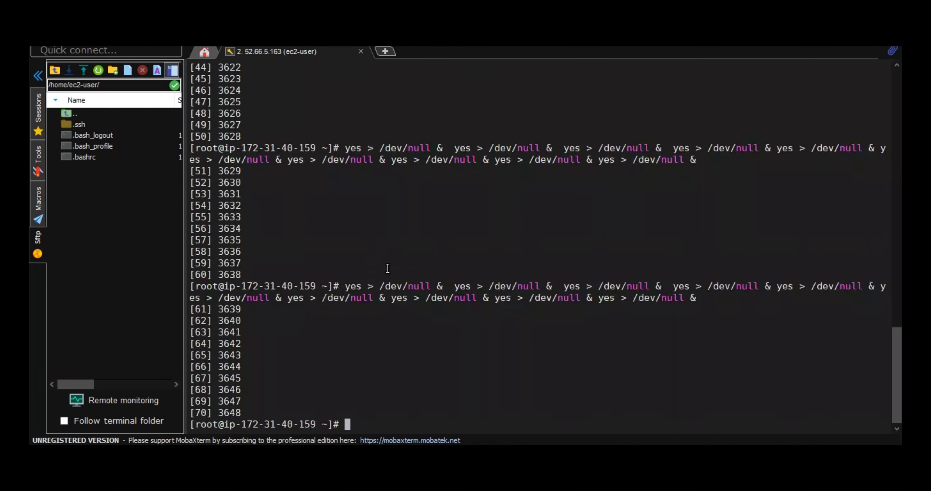
key(Up)
key(Return)
- Glance at the yes manual page again, then rerun the yes command to reach 110 jobs
key(Up)
key(Return)
key(Up)
key(Return)
key(Up)
key(Down)
text(man yes)
key(Return)
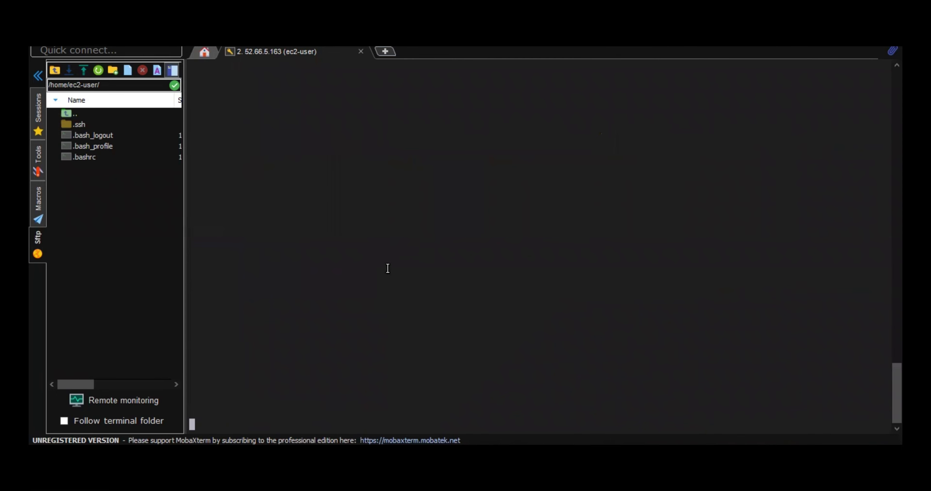
key(q)
key(Up)
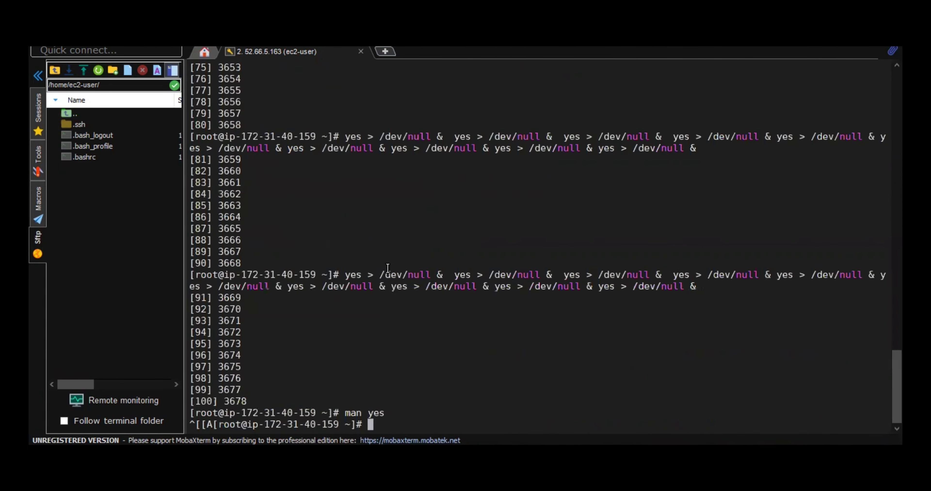
key(Up)
key(Up)
key(Return)
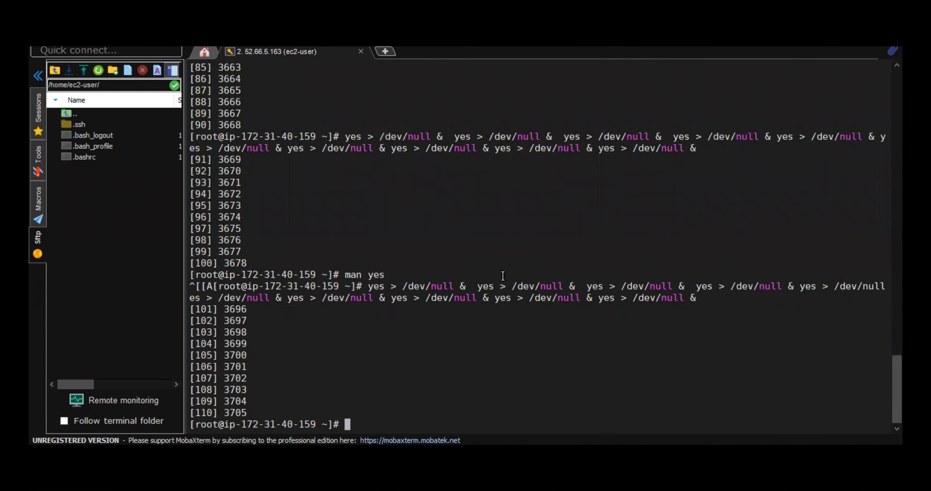
- Run top to verify 100% CPU with 111 running tasks, then quit it
text(top)
key(Return)
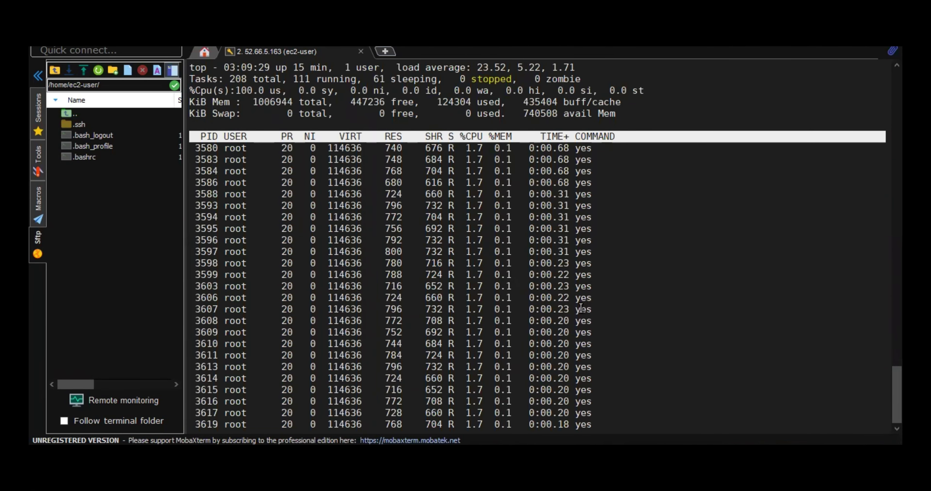
key(q)
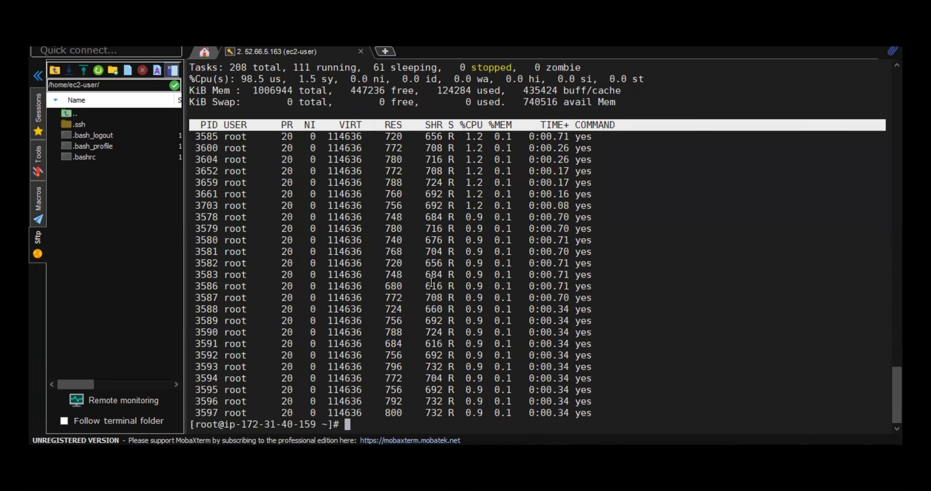
- Paste the ten-job yes command at the prompt again and prefix it with #
right_click(436, 312)
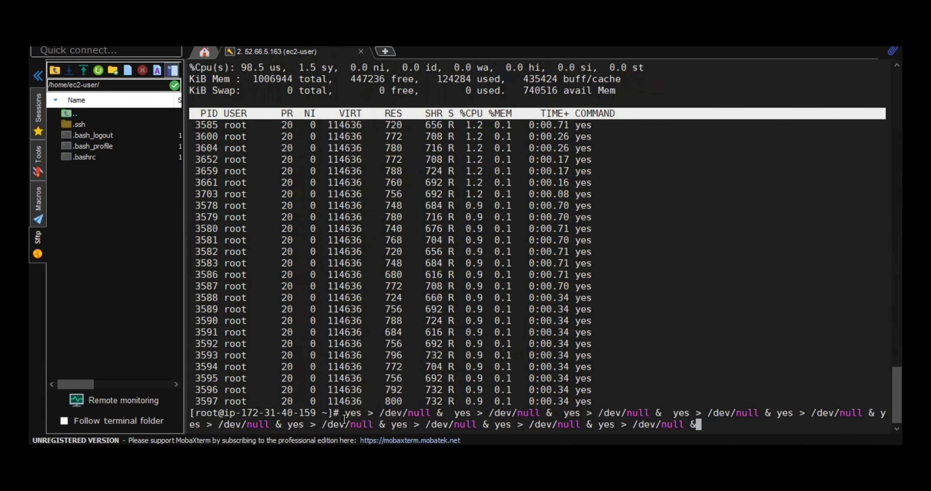
drag(345, 419, 232, 411)
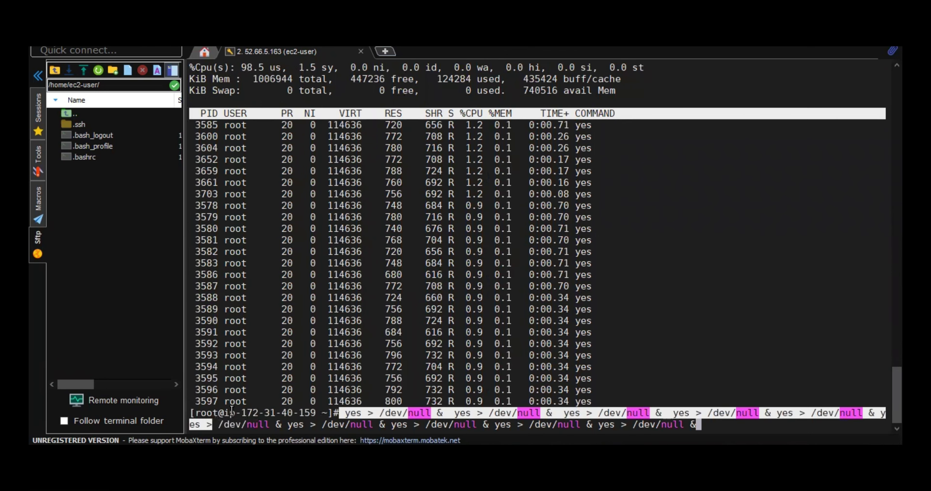
click(232, 410)
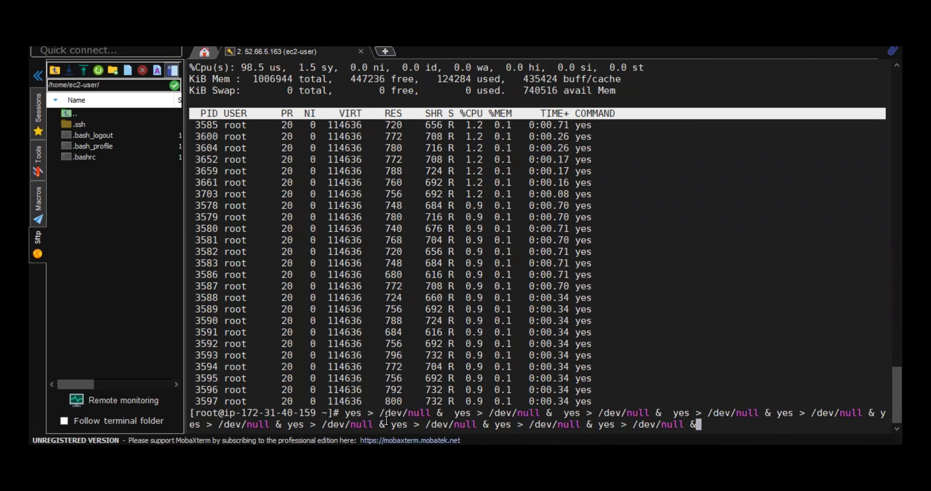
key(Up)
key(Down)
key(Up)
key(Down)
key(Home)
text(#)
key(End)
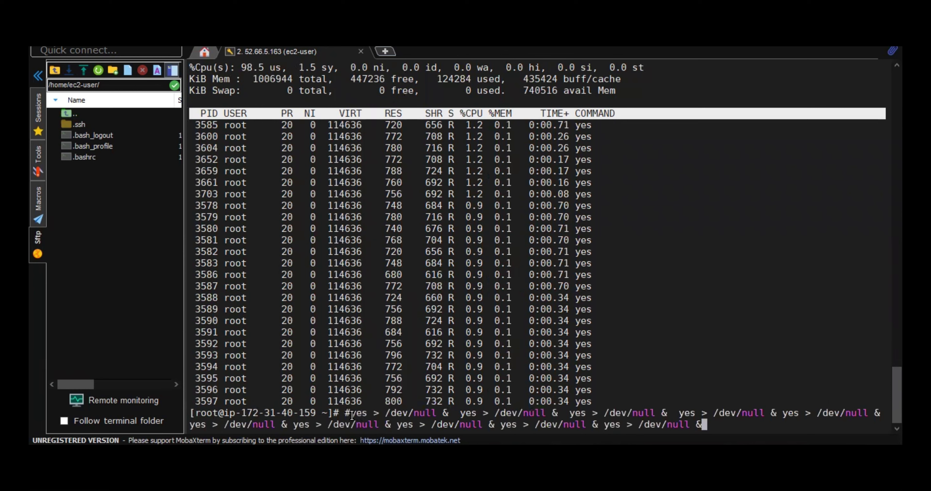
drag(345, 414, 363, 415)
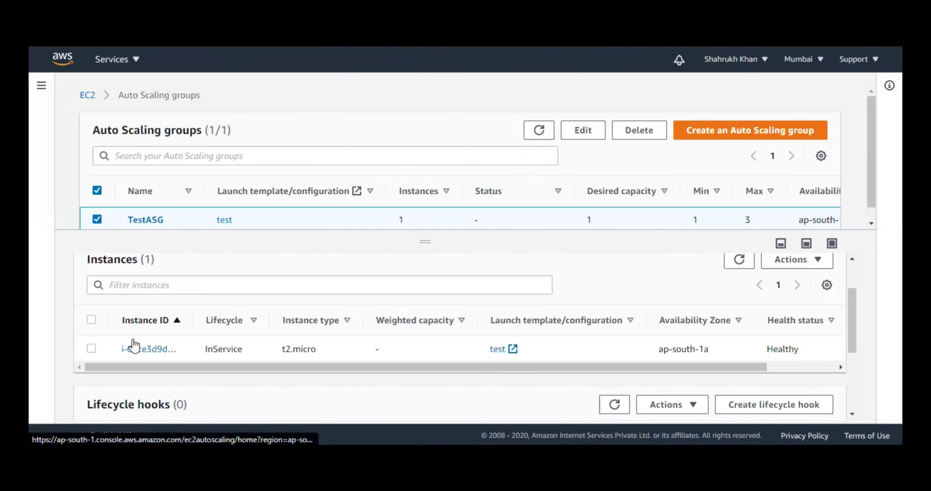
- Review TestASG's Activity history, highlighting the executed scheduled action entry
scroll(122, 349, up, 2)
click(121, 278)
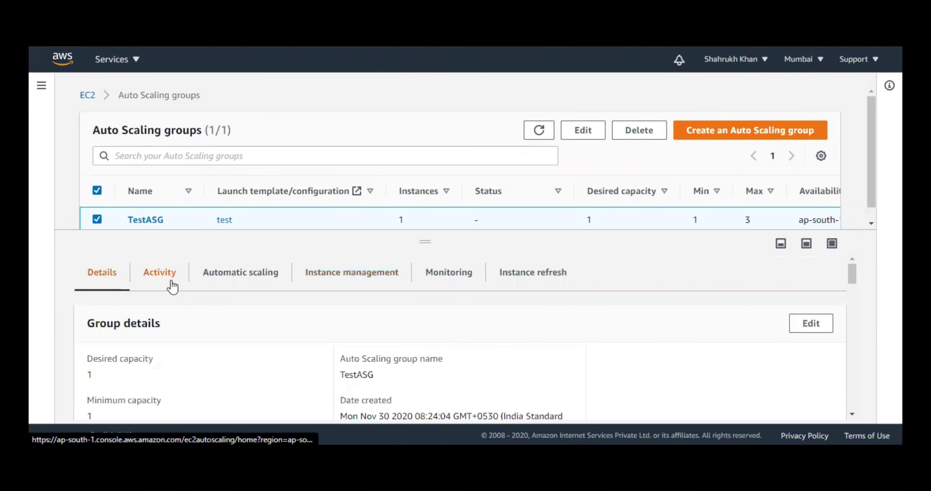
scroll(485, 331, down, 7)
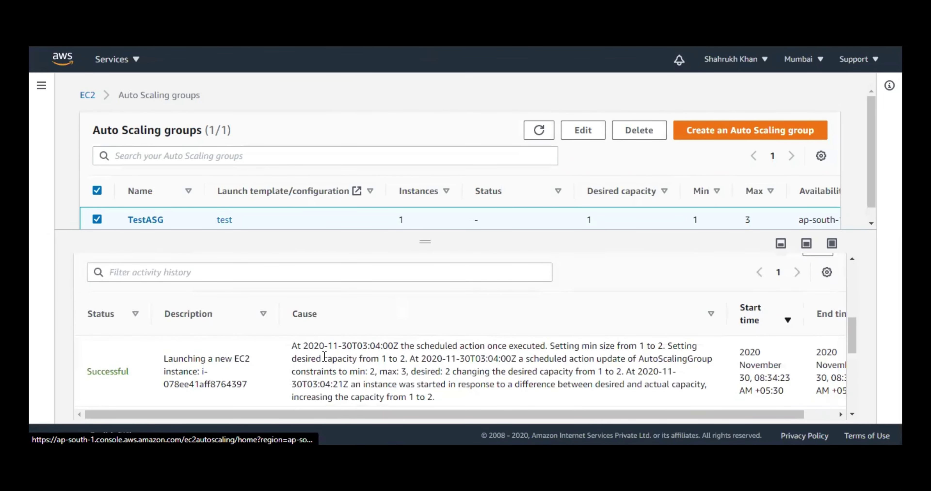
scroll(345, 375, down, 4)
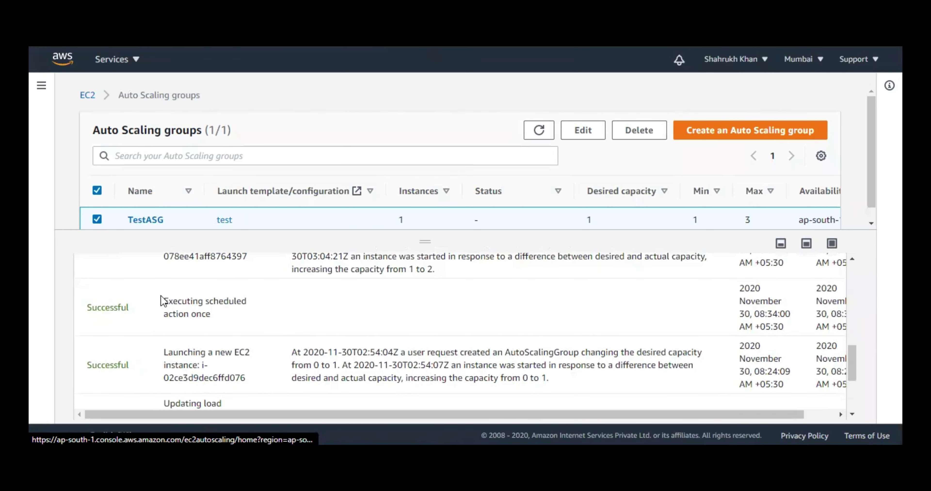
drag(168, 301, 248, 305)
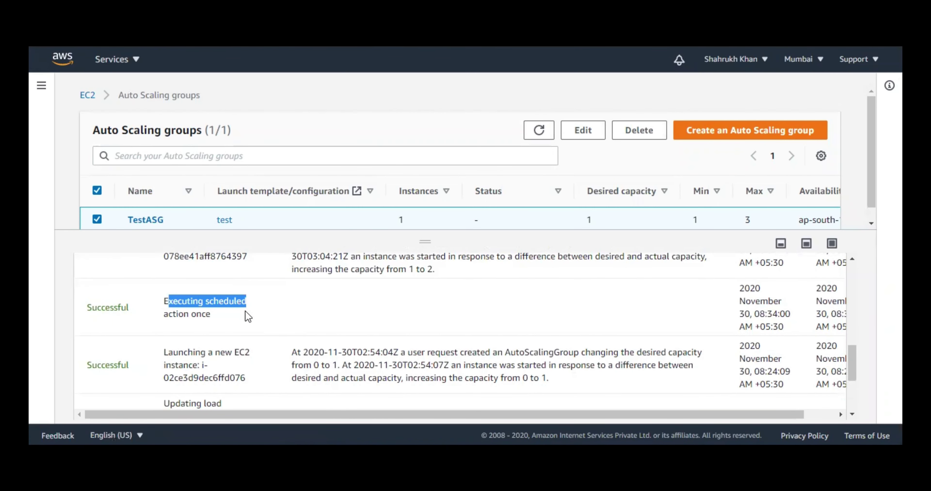
scroll(247, 311, up, 2)
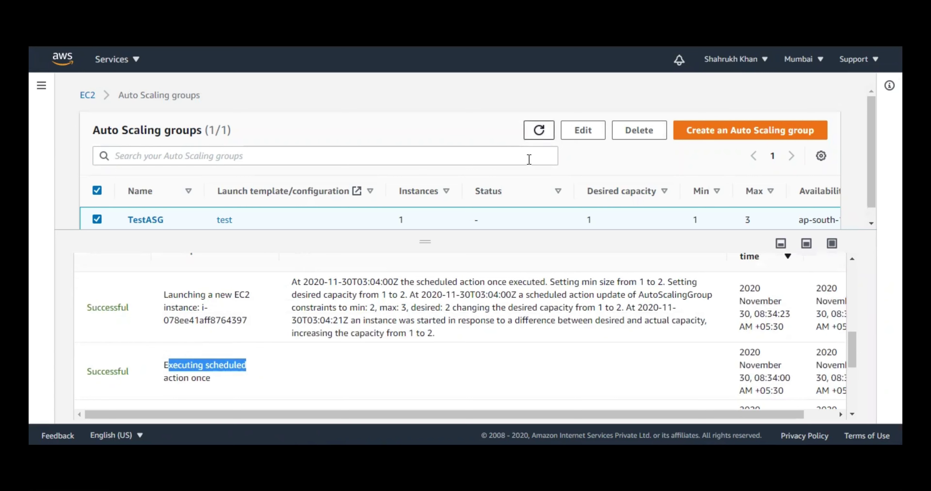
- Refresh the Auto Scaling group to show 2 instances with desired and minimum capacity 2
click(540, 130)
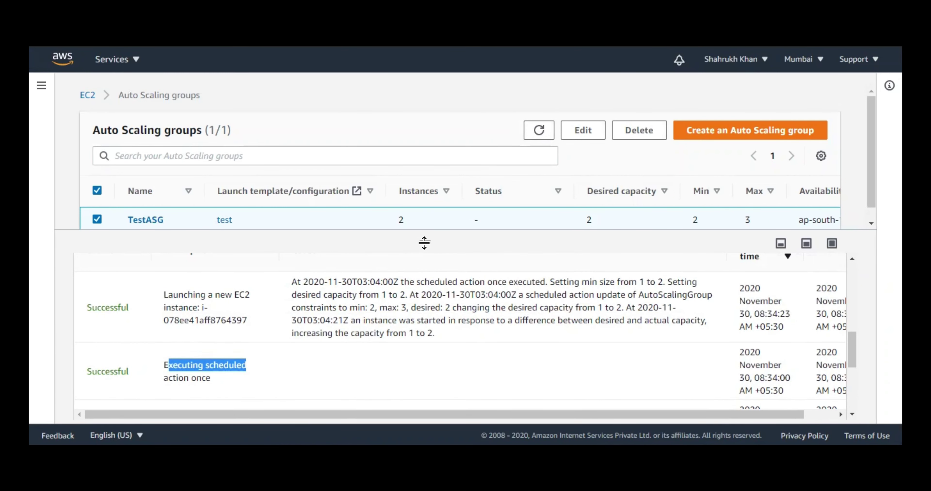
drag(426, 241, 425, 276)
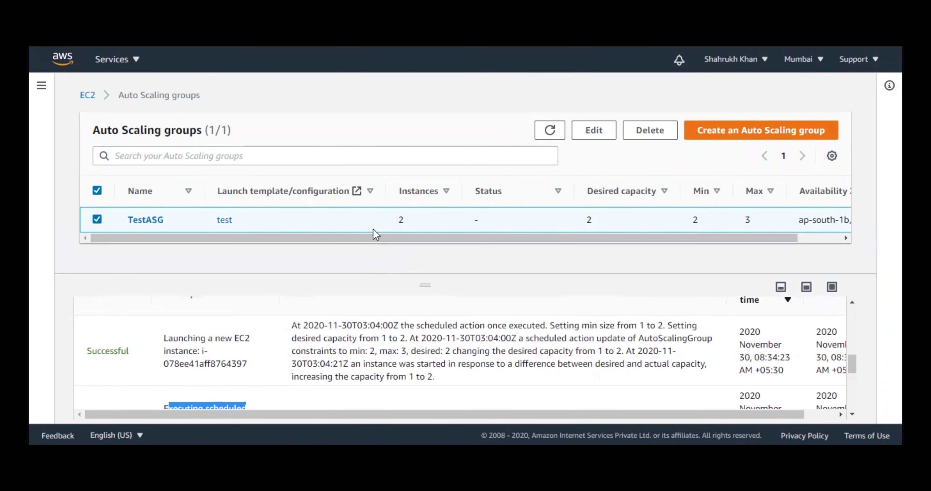
scroll(427, 307, up, 10)
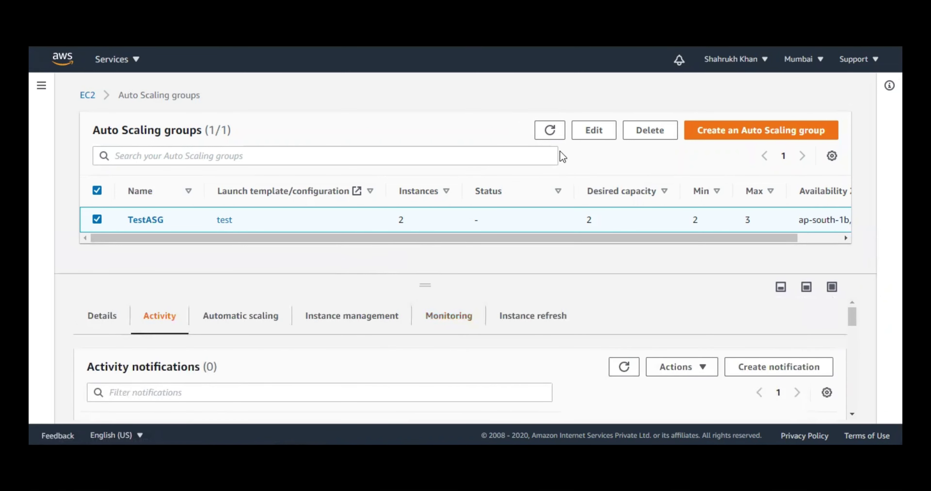
click(550, 134)
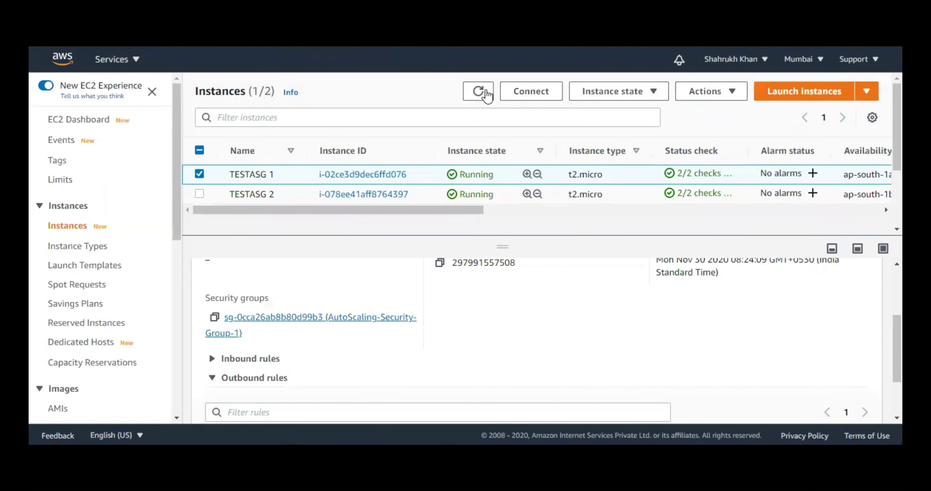
- Open EC2 Instances and refresh until the new instance passes its status checks
click(478, 91)
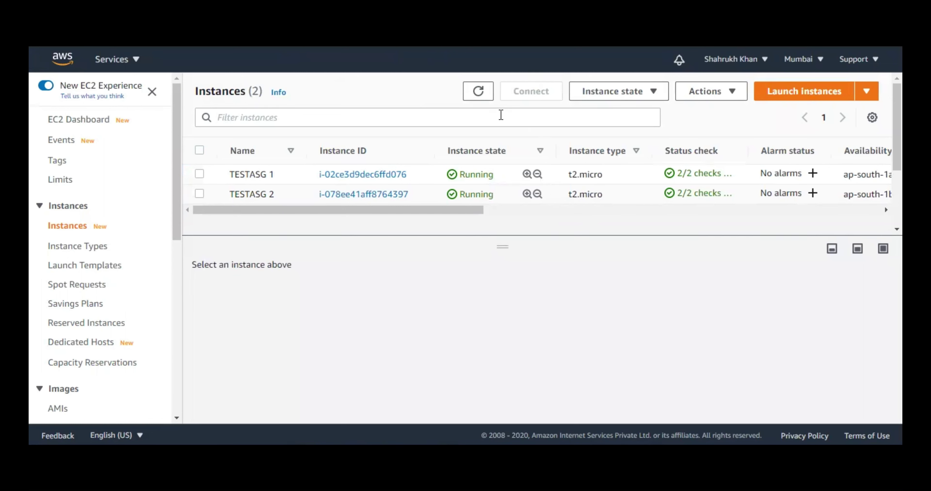
click(478, 93)
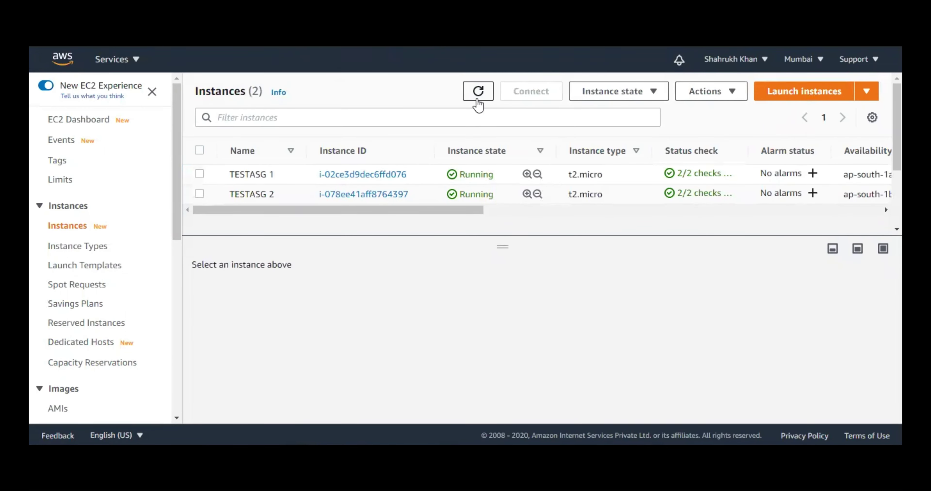
click(478, 95)
click(479, 95)
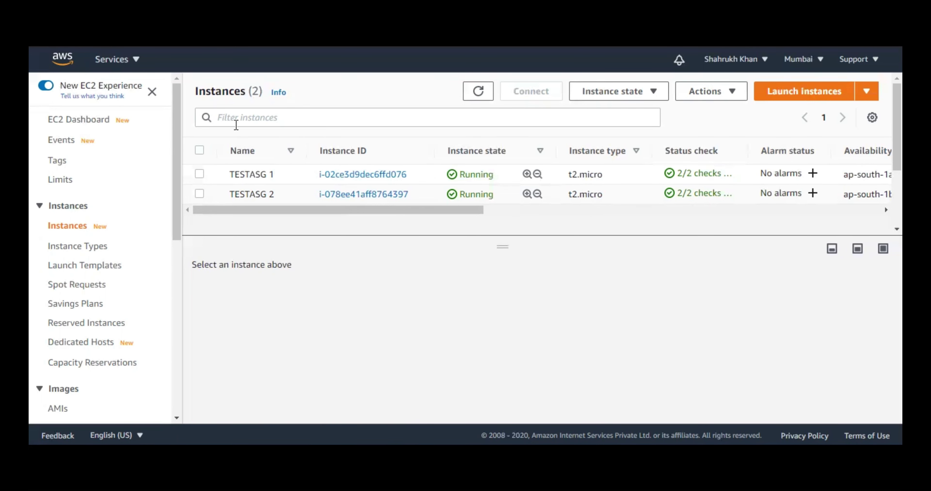
- Select TESTASG 2 and copy its public IPv4 address 13.233.156.225 from the Details tab
click(199, 195)
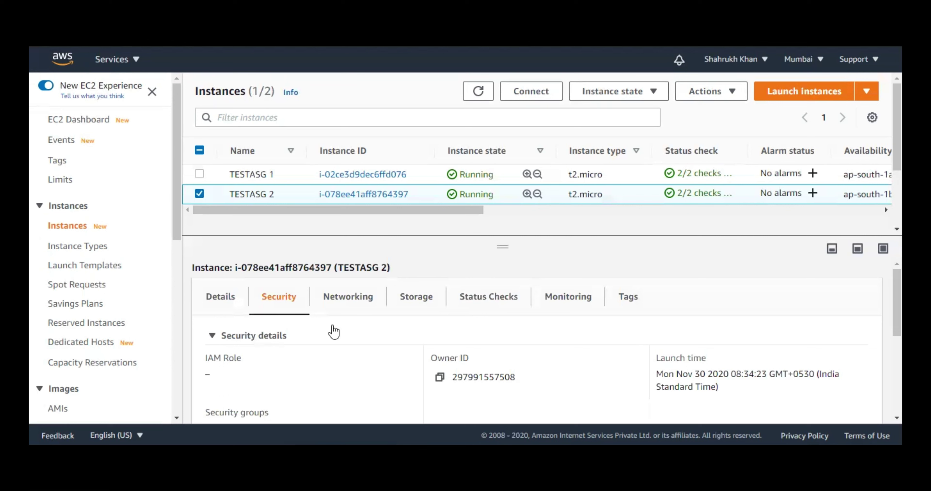
click(232, 300)
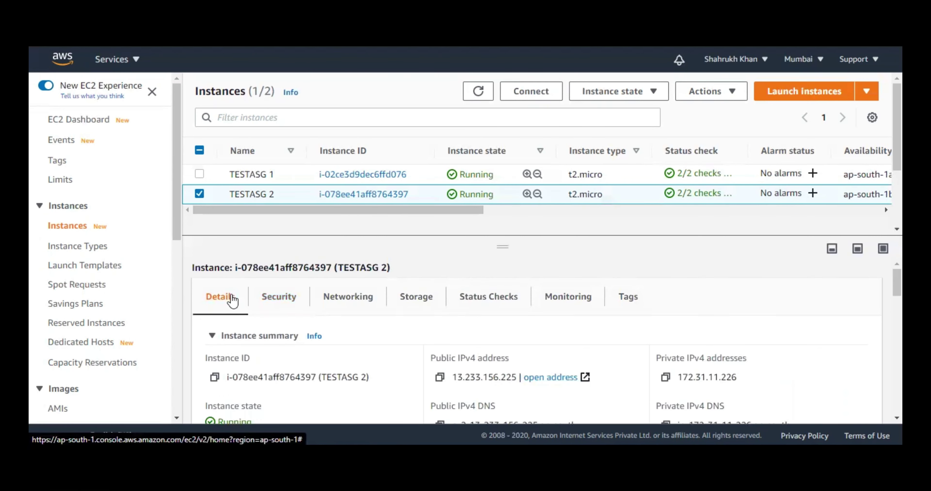
click(439, 377)
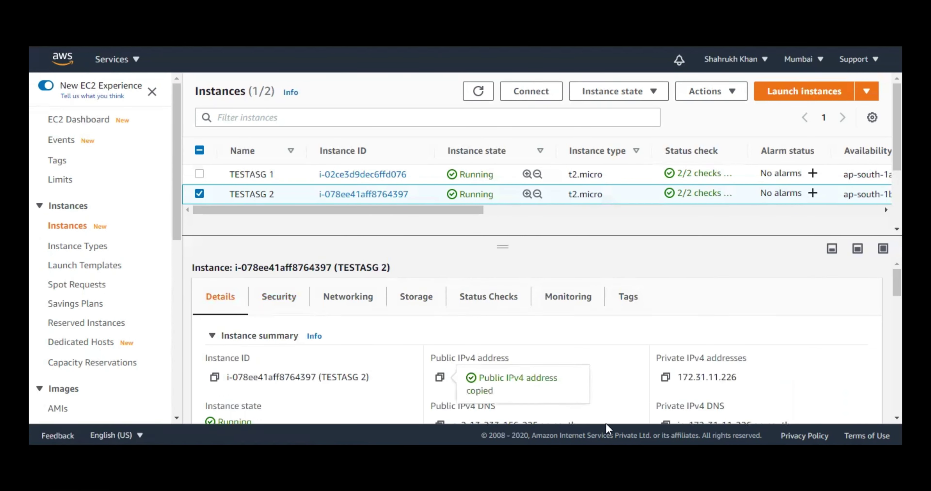
mouse_move(577, 452)
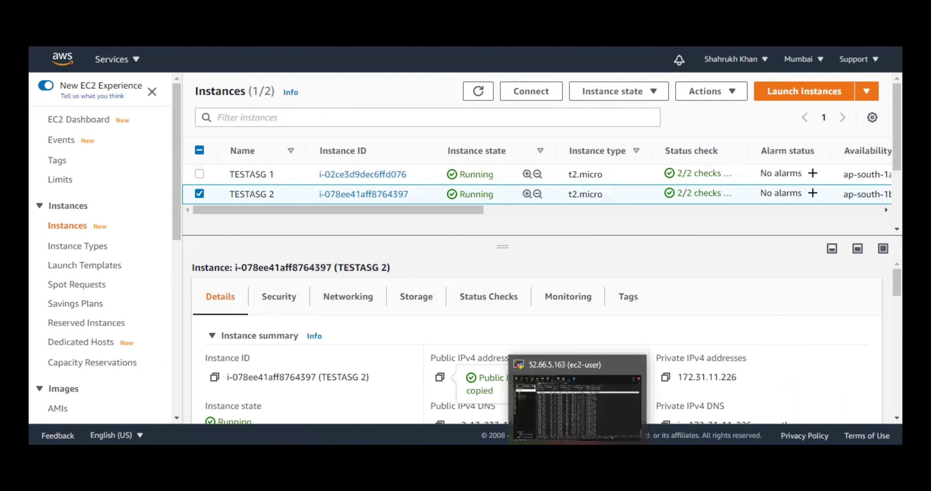
click(578, 452)
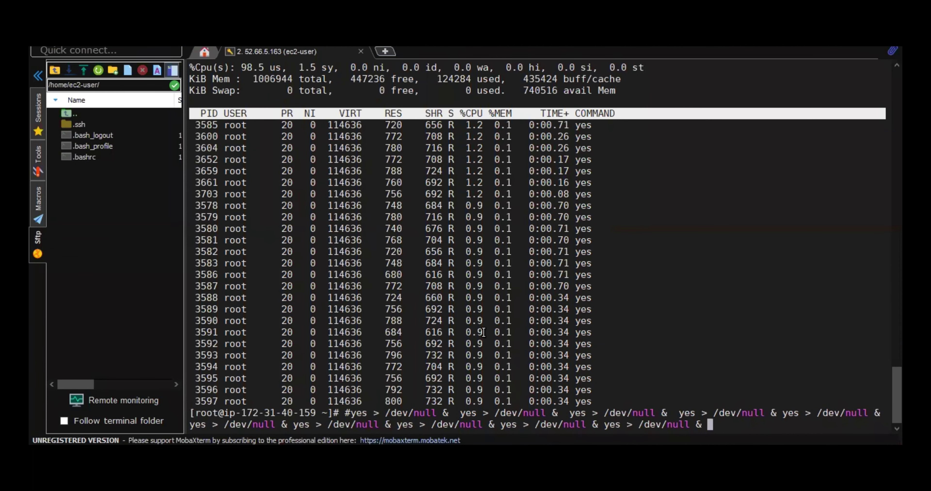
- Start a new SSH session to 13.233.156.225 with username ec2-user
key(Return)
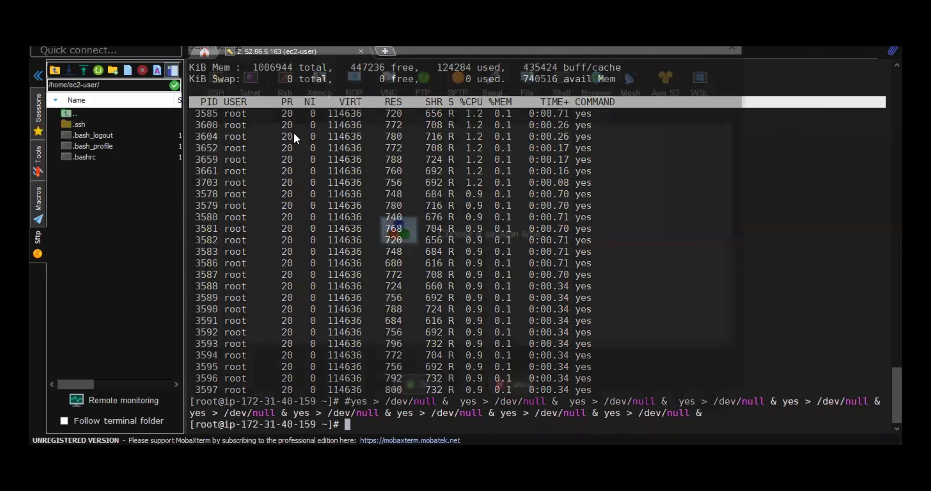
key(ctrl+shift+n)
key(ctrl+v)
click(421, 154)
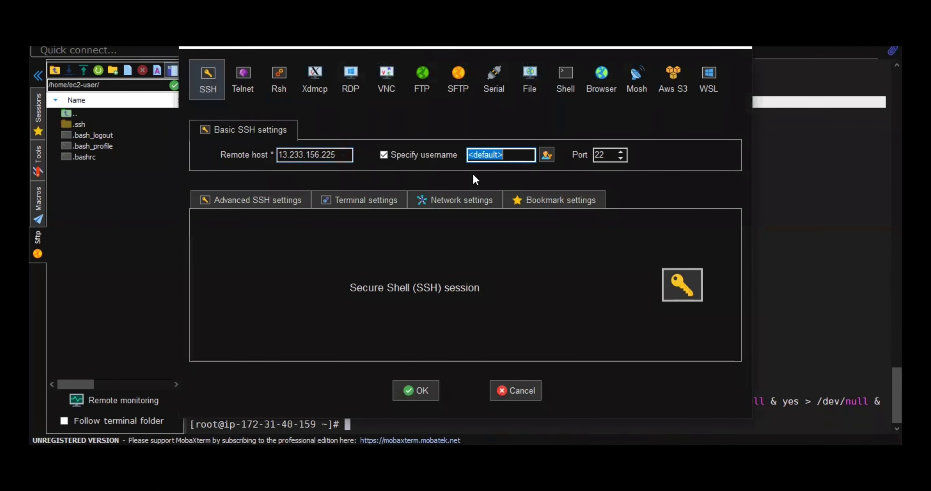
text(ec2-user)
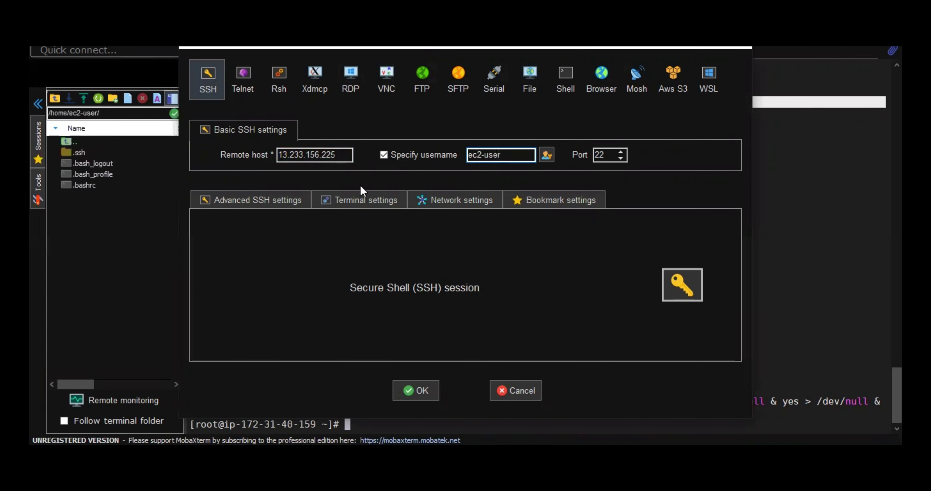
- Use the AWS.pem private key in advanced settings, connect, then return to the first instance's tab
click(258, 202)
click(277, 316)
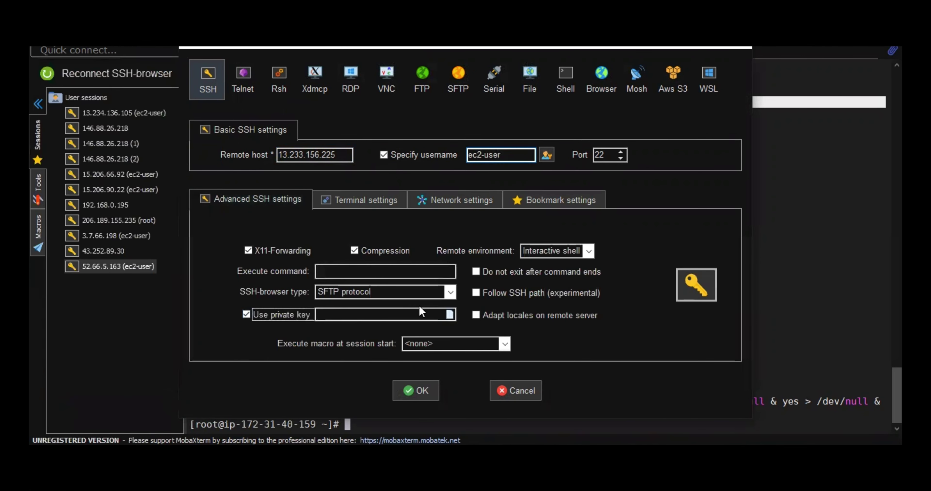
click(449, 315)
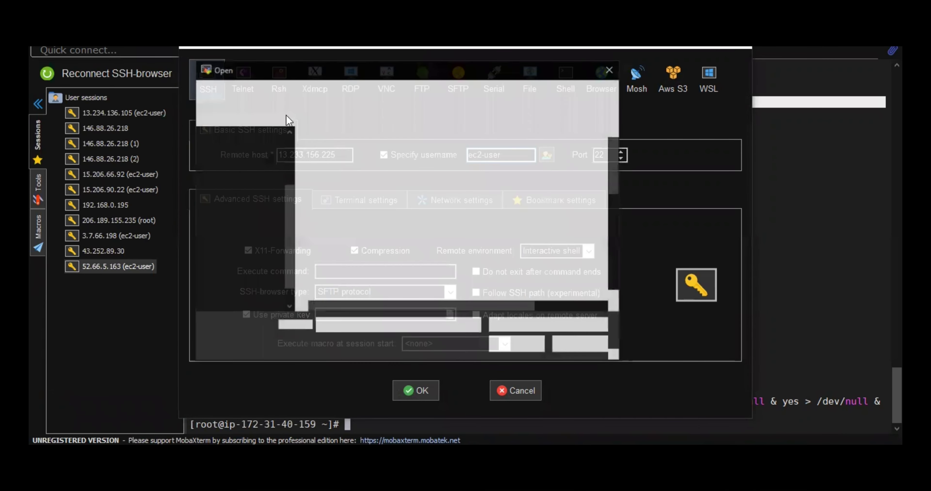
double_click(324, 152)
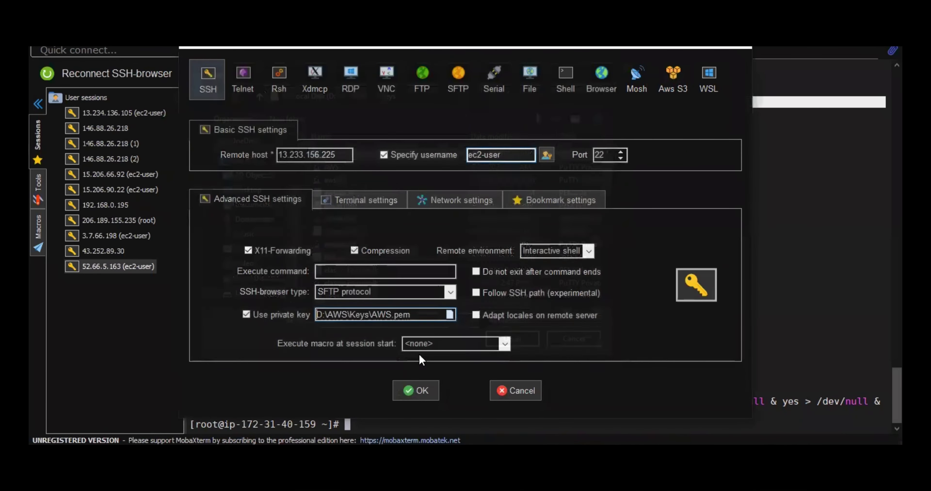
click(417, 393)
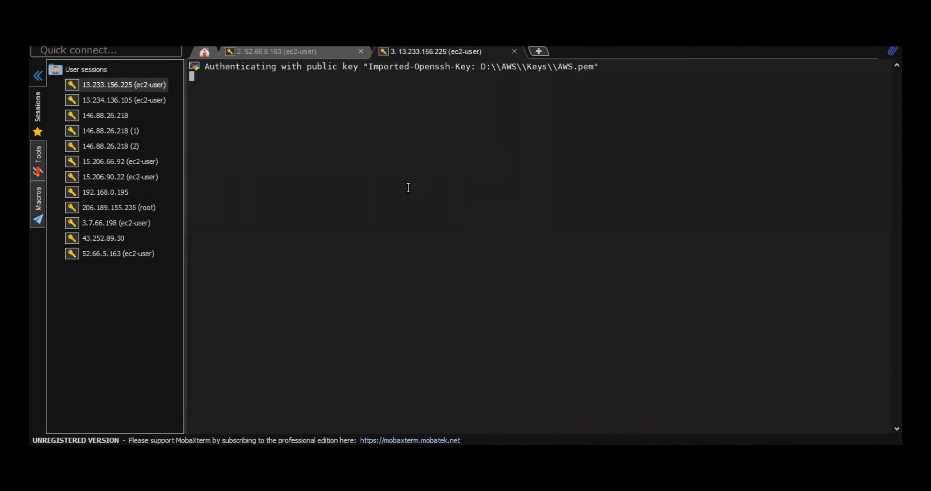
click(318, 52)
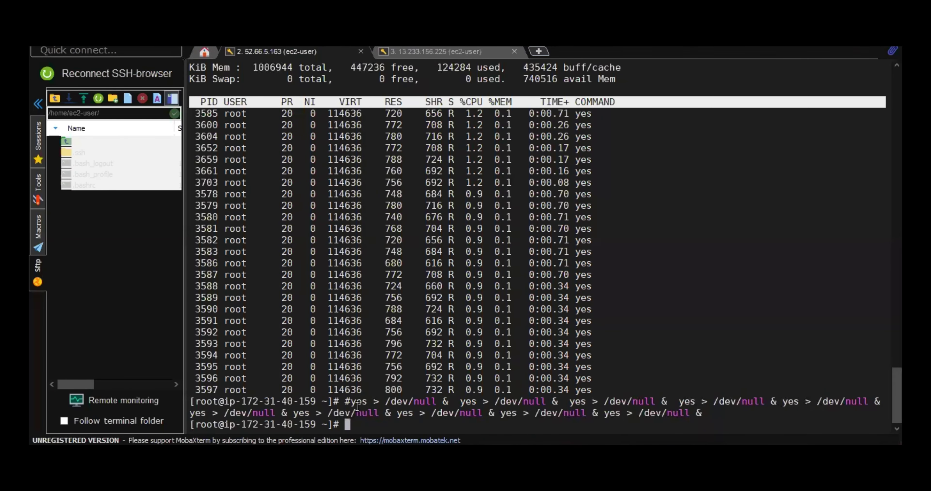
drag(346, 402, 702, 412)
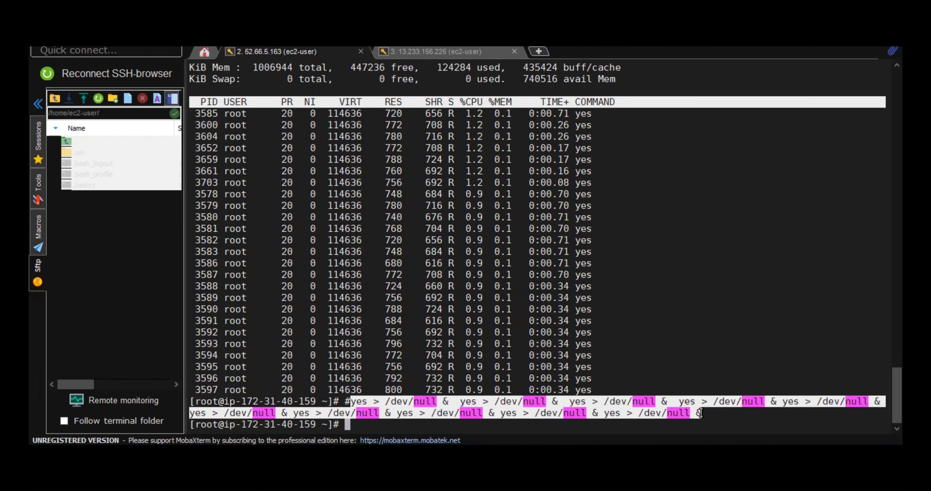
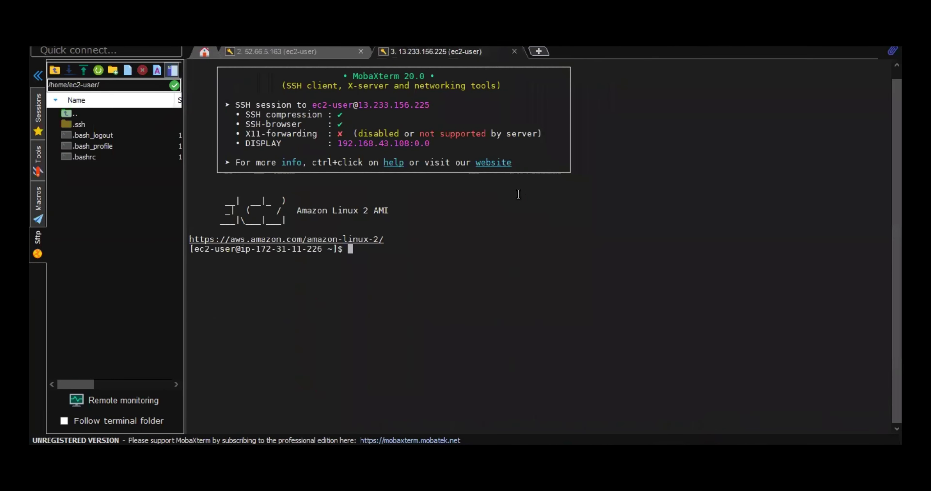
- Switch to a root shell with sudo su, then bring up the terminal's paste menu
text(sudo su)
key(Return)
right_click(519, 194)
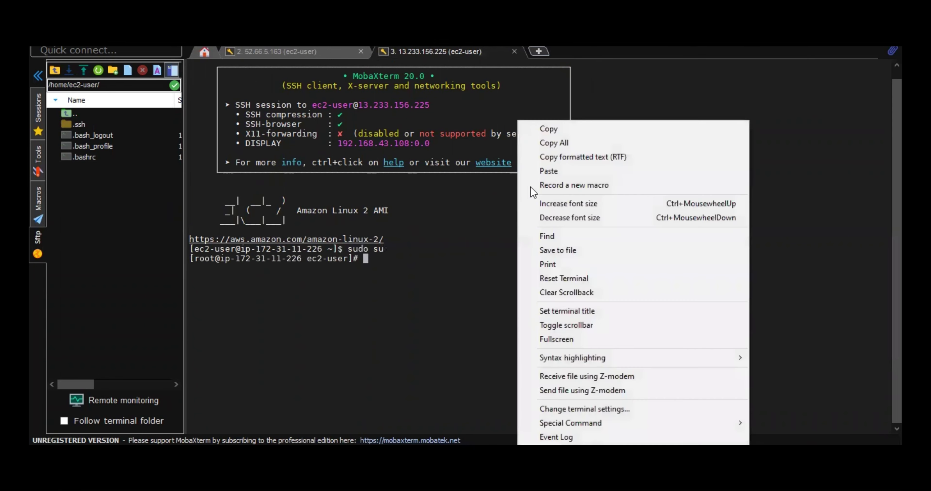
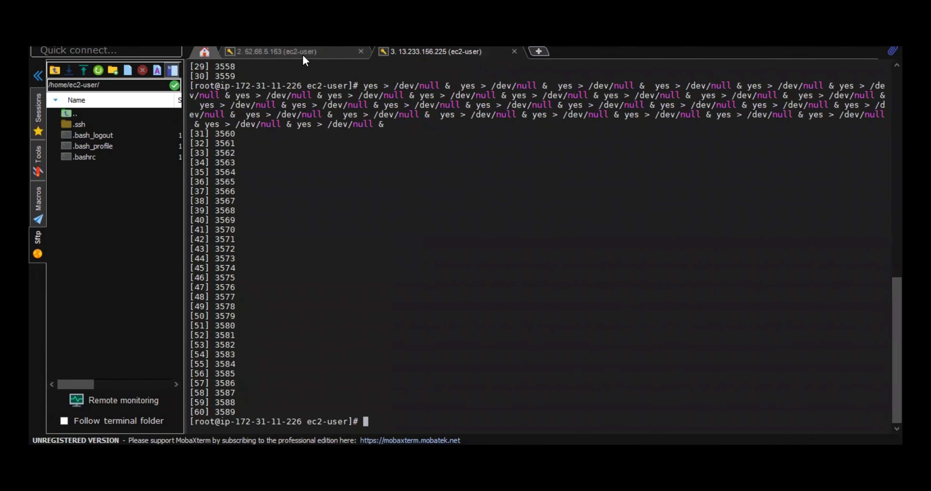
- Switch to the 52.66.5.163 session, where top lists the running yes processes
click(303, 54)
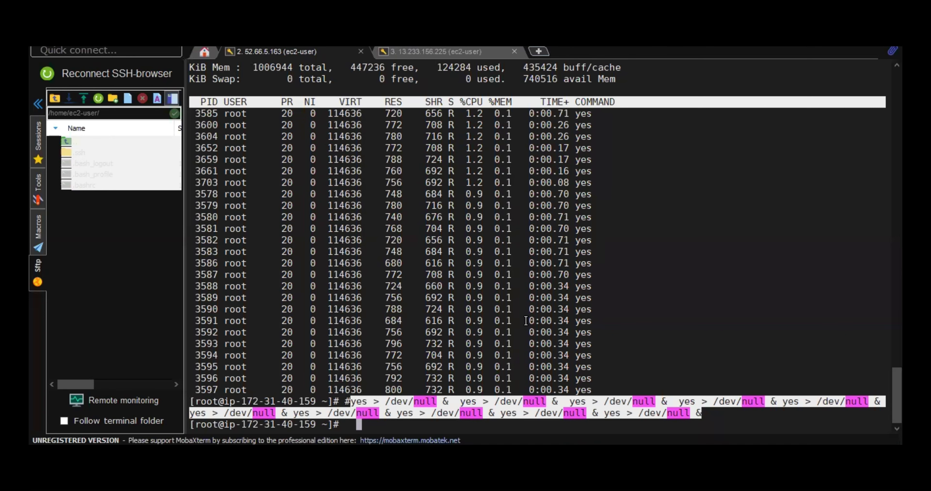
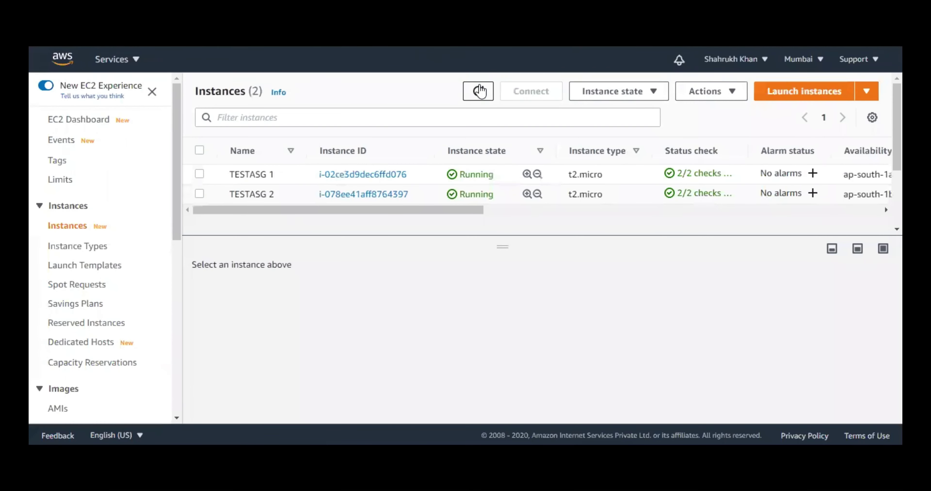
- Leave the MobaXterm CPU-load session running and return to the AWS EC2 console
click(478, 91)
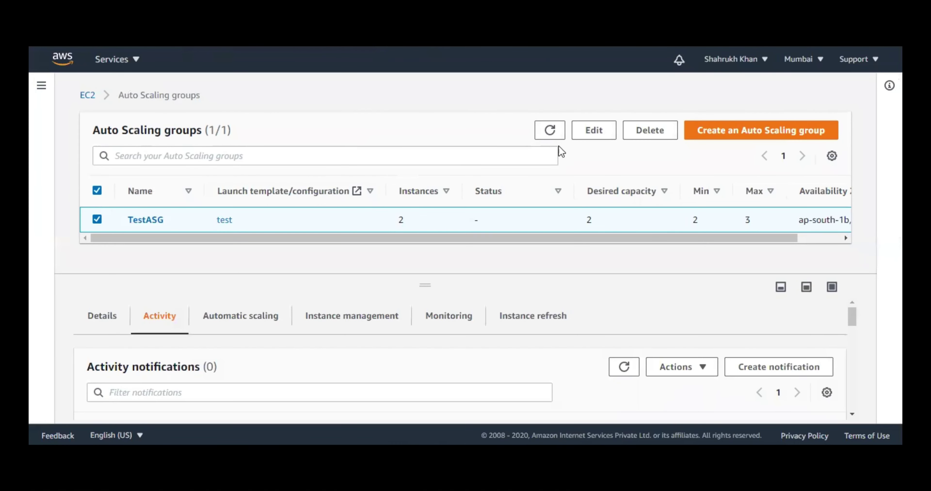
- Refresh the Auto Scaling groups list repeatedly to check TestASG's current instances
click(554, 134)
click(556, 140)
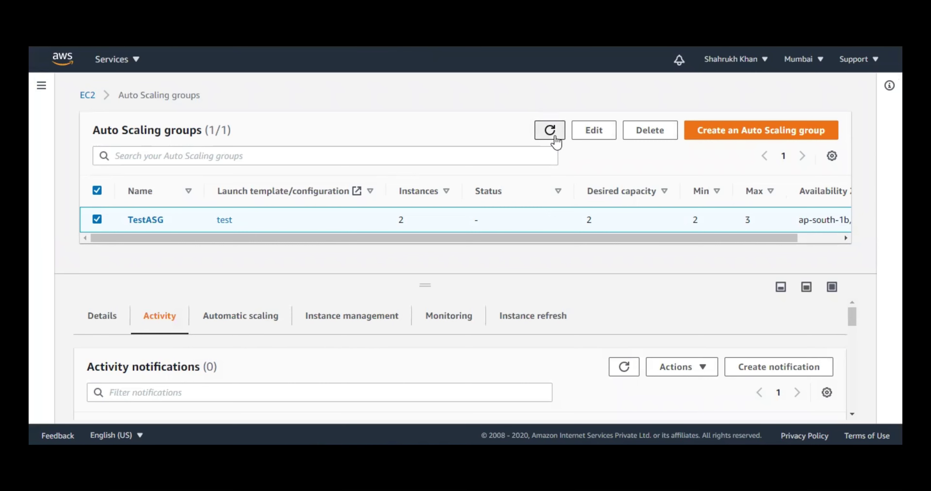
click(555, 141)
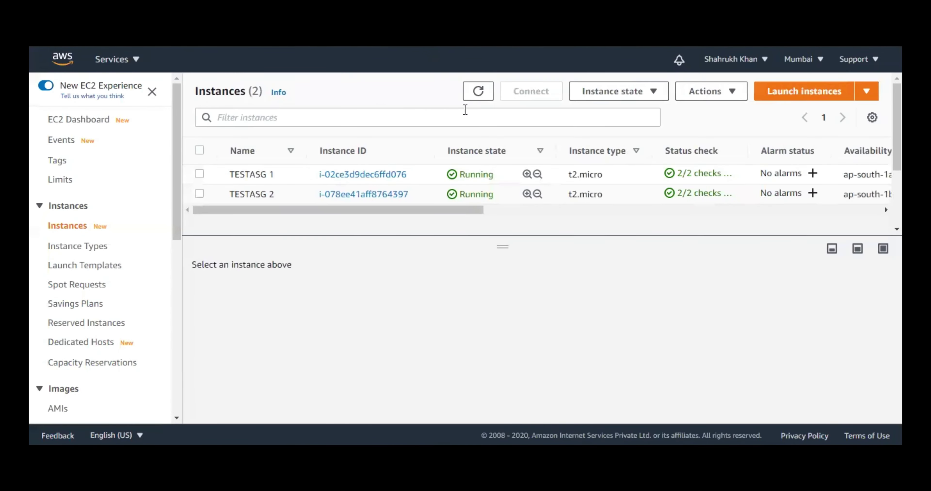
- Refresh the EC2 Instances list to check the status of the two TESTASG instances
click(483, 100)
click(478, 93)
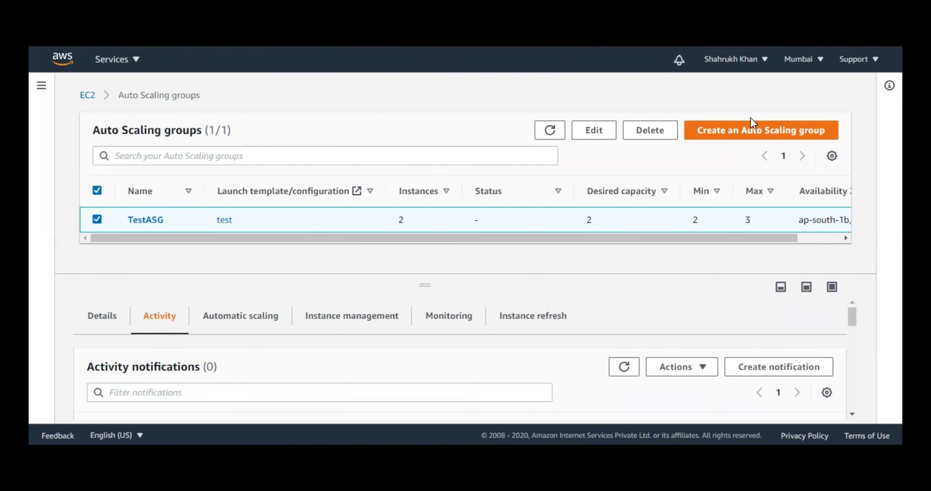
- Start a new Auto Scaling group named 'Simplescaling'
click(736, 138)
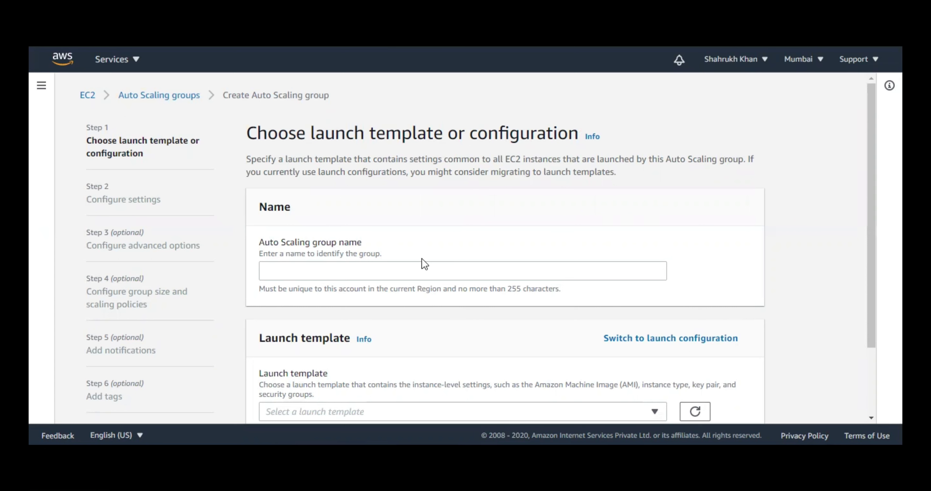
click(407, 263)
text(Simp)
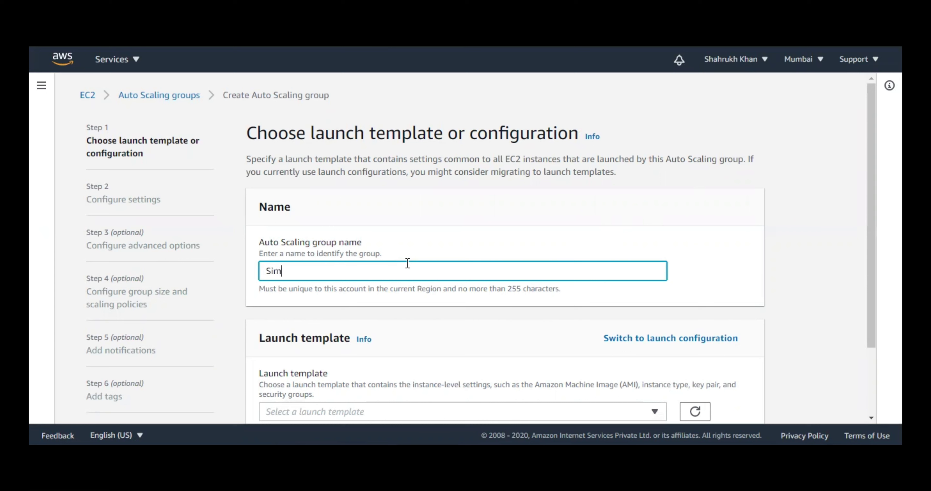
key(BackSpace)
text(escaling)
- Use the launch configuration 'test' instead of a launch template for the group
click(699, 341)
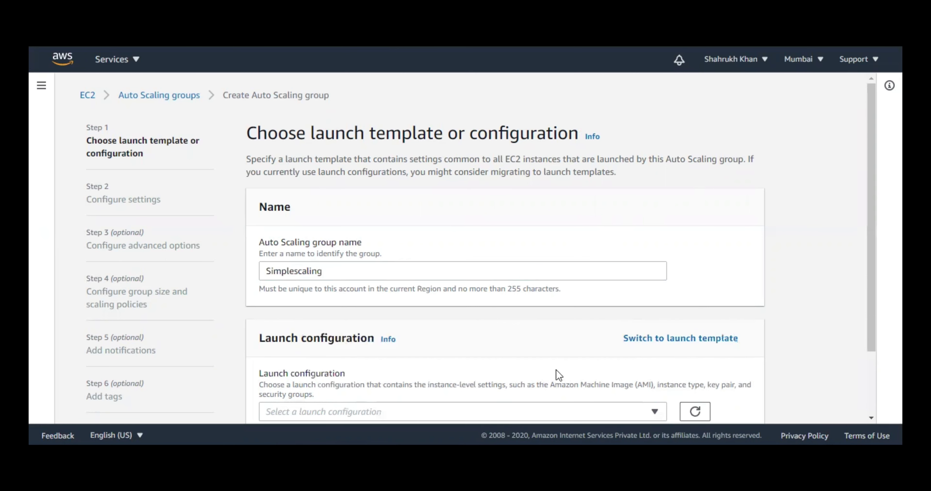
scroll(557, 371, down, 2)
click(537, 332)
click(376, 372)
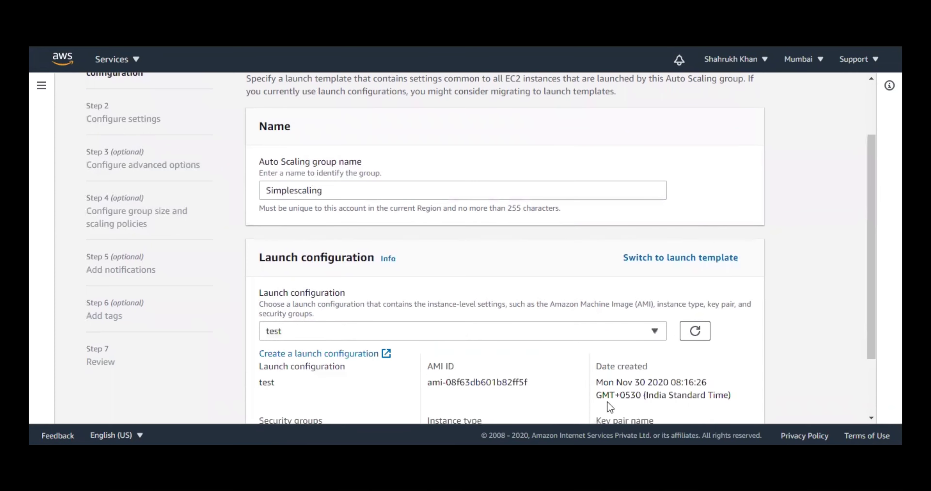
scroll(672, 278, down, 3)
click(743, 398)
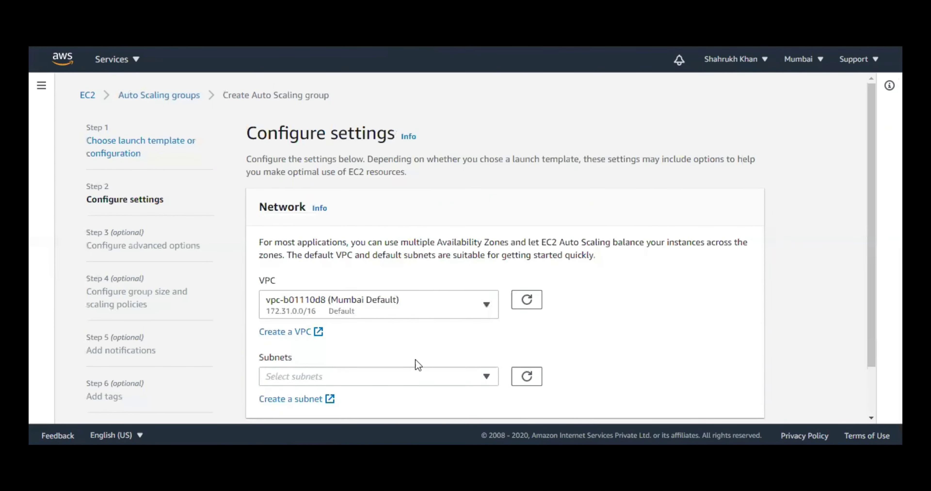
- Select subnets ap-south-1a and ap-south-1b, keeping no load balancer
click(414, 377)
click(327, 291)
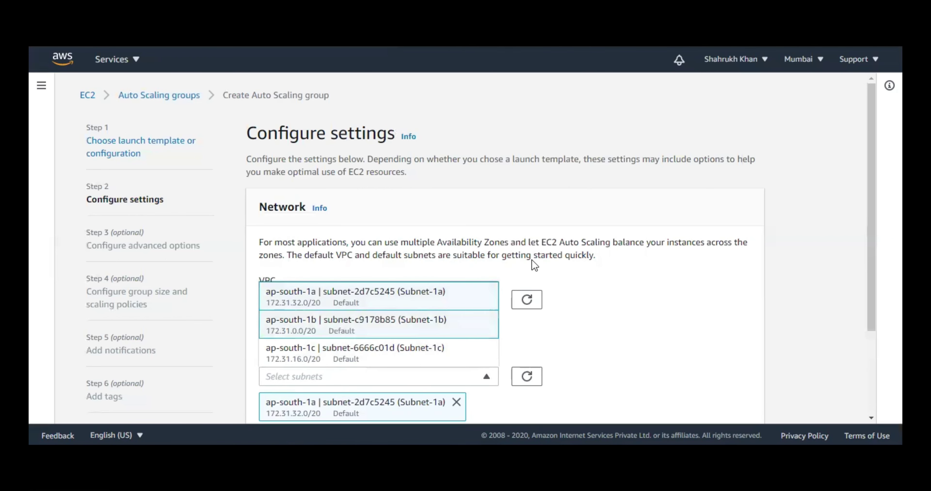
scroll(532, 259, down, 3)
click(625, 252)
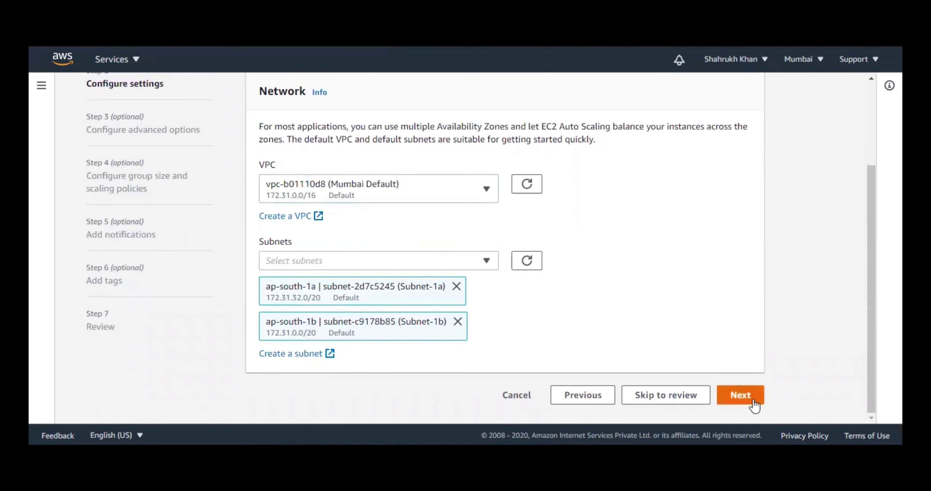
click(741, 396)
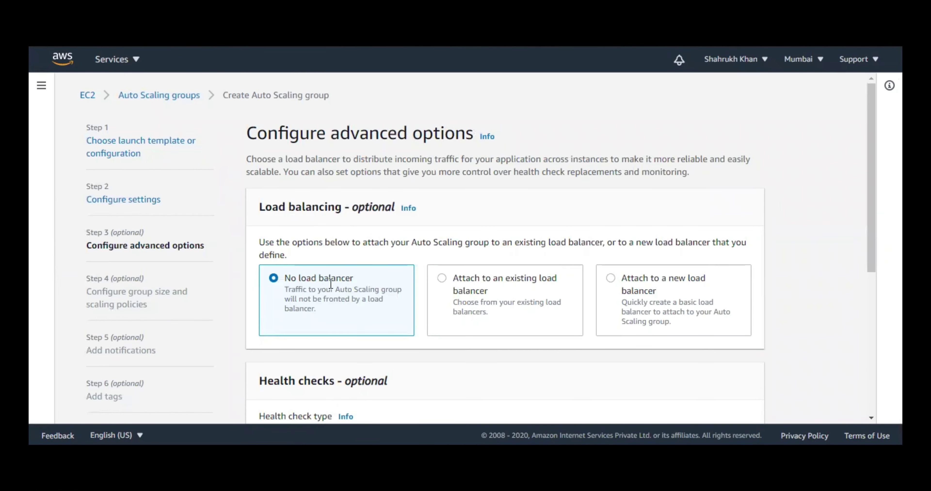
scroll(665, 247, down, 2)
scroll(570, 218, down, 3)
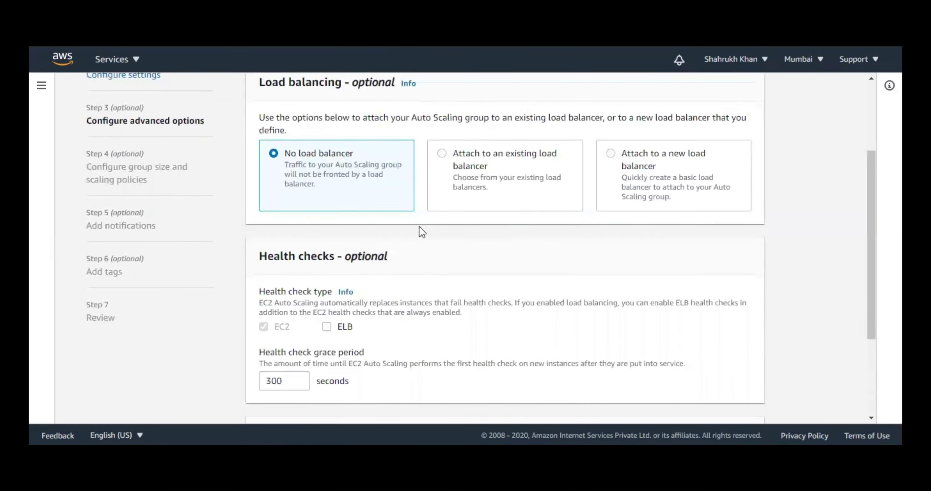